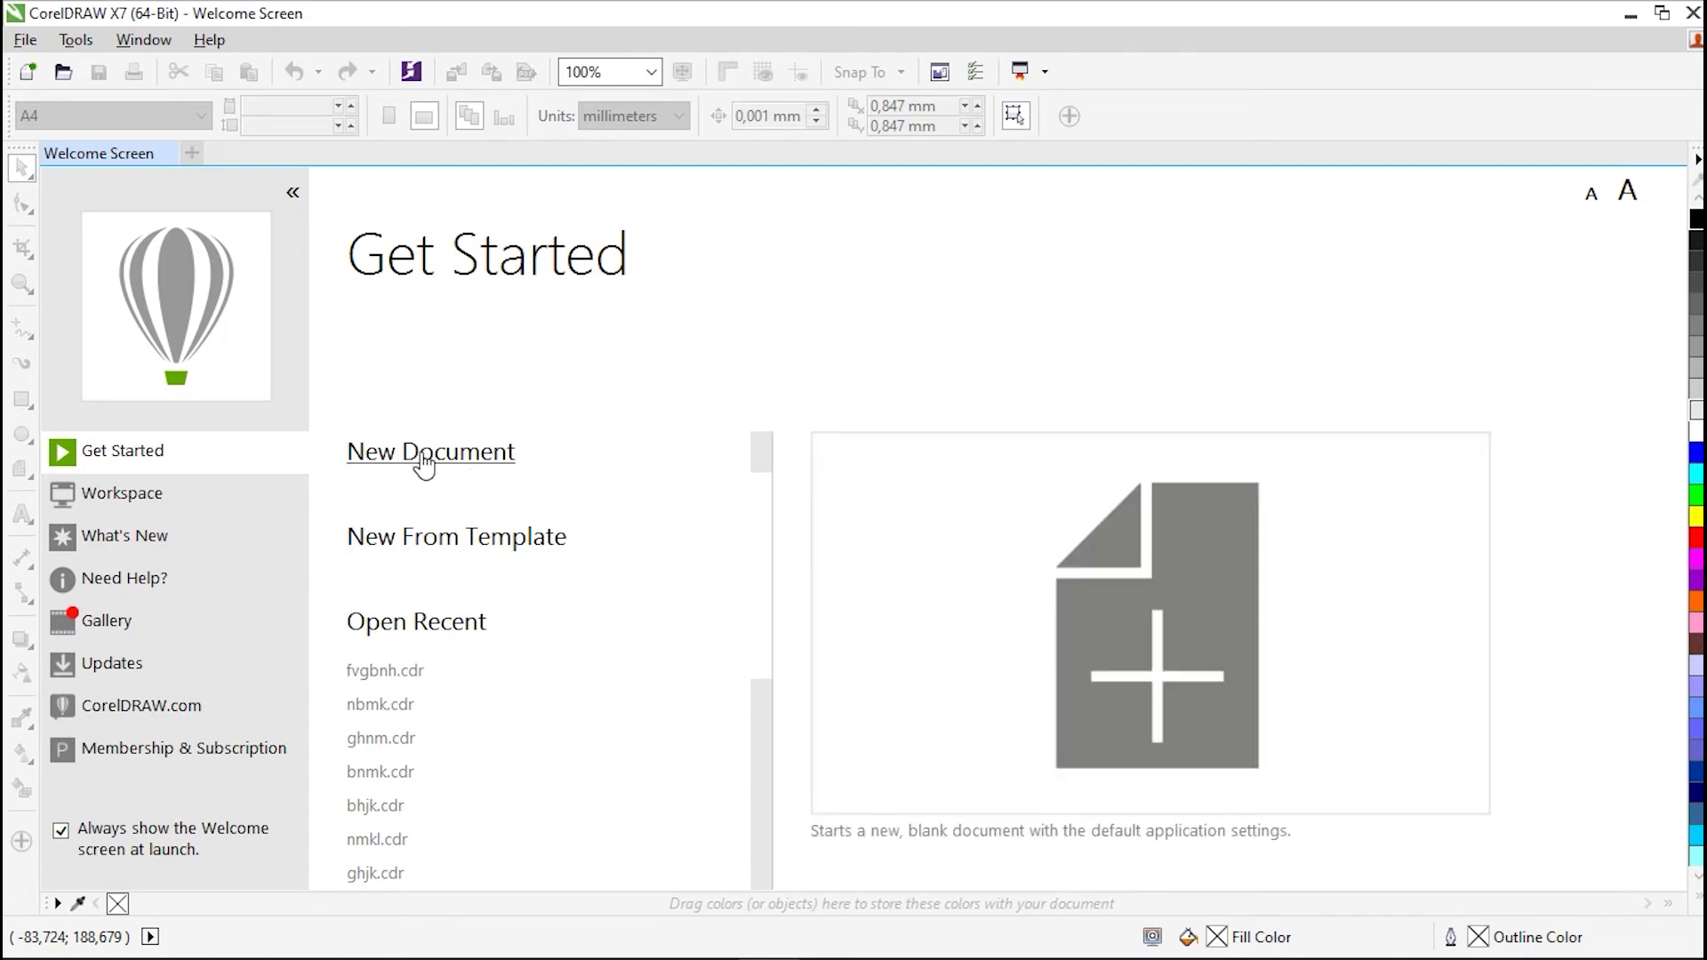
pyautogui.click(26, 40)
pyautogui.press('Right')
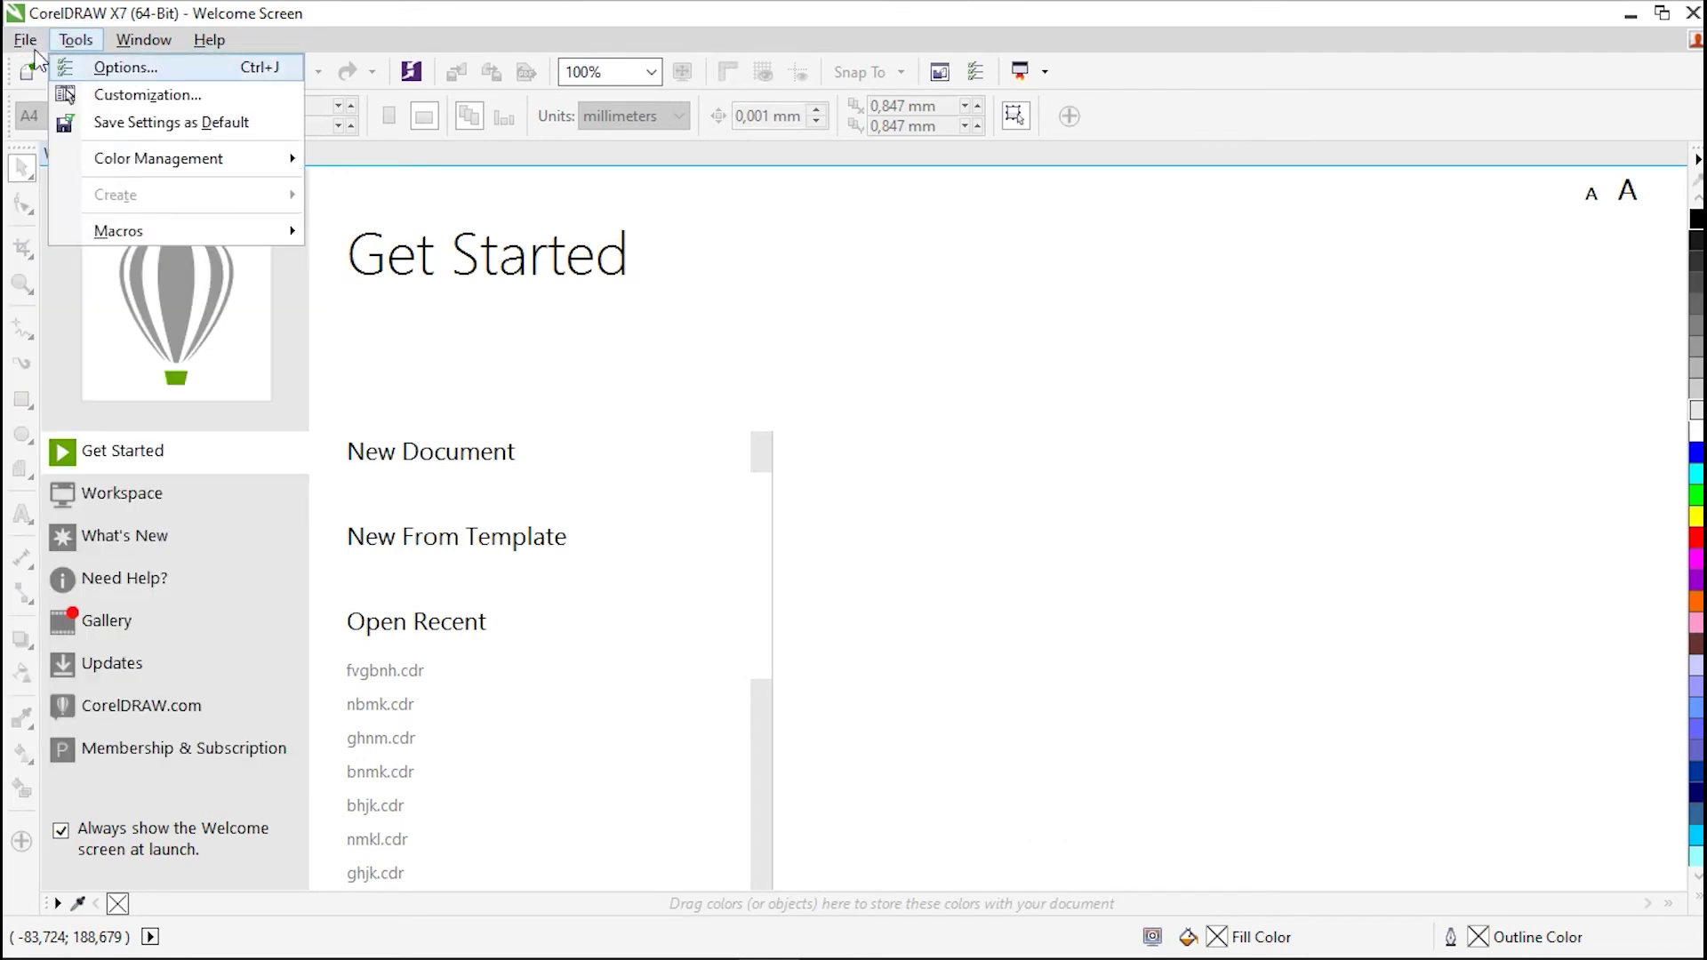
pyautogui.press('Left')
pyautogui.press('Escape')
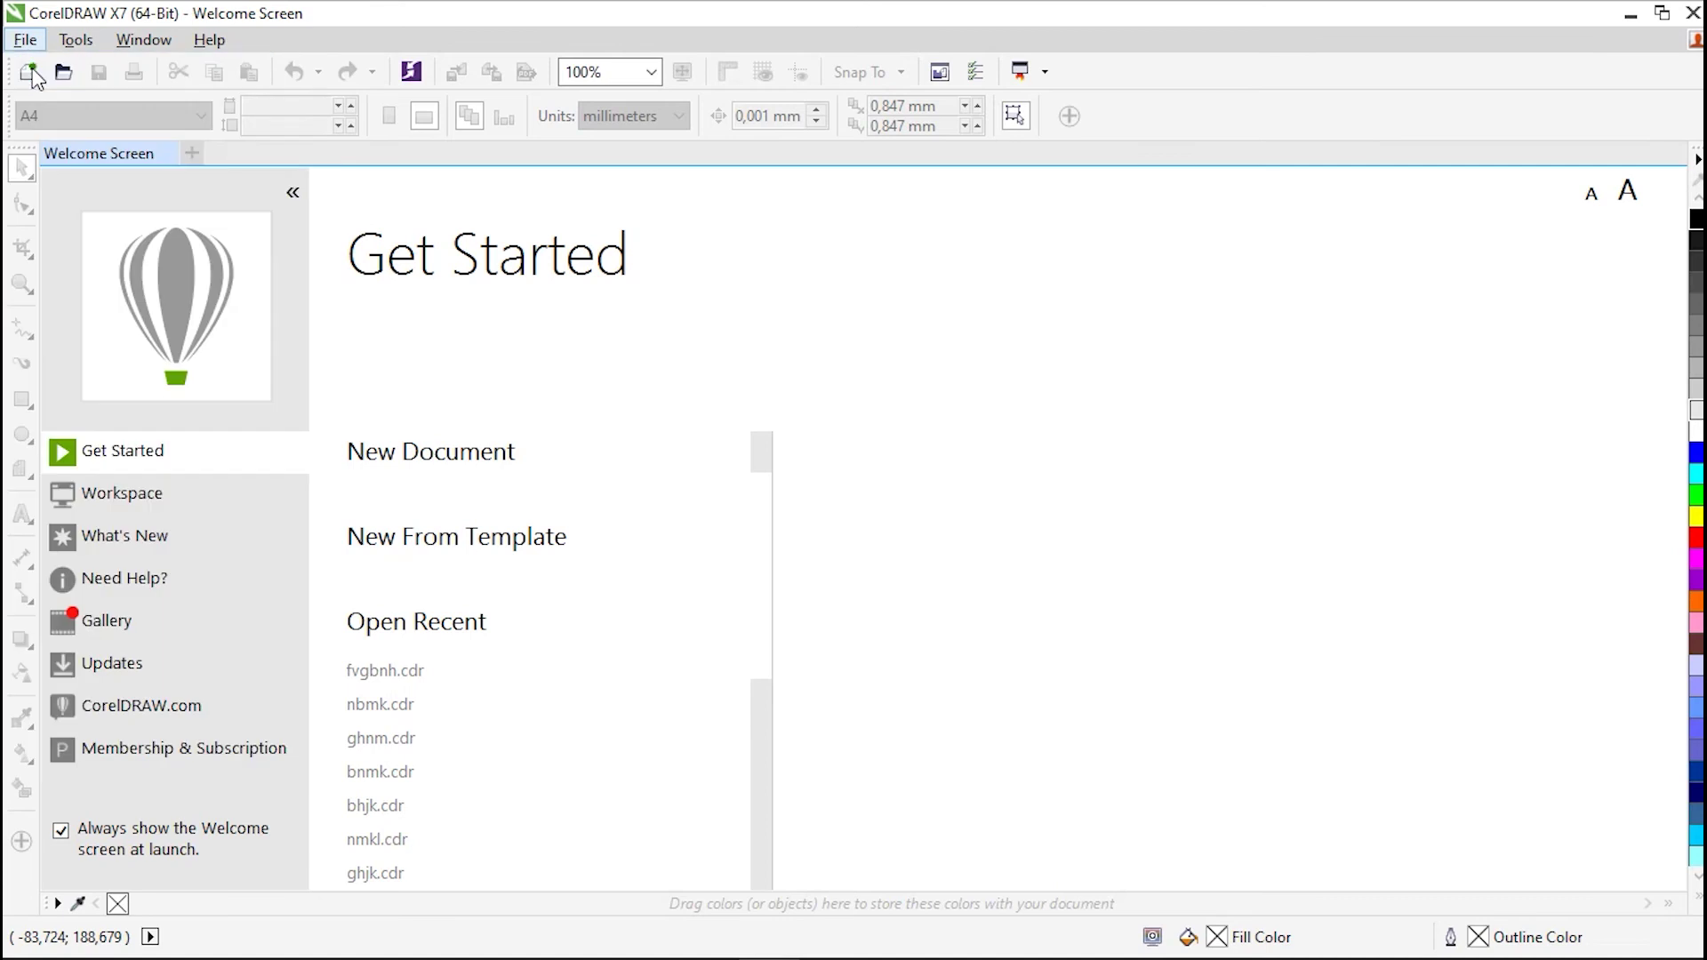
# Start a new document and name it "Tutorial 1"
pyautogui.click(30, 73)
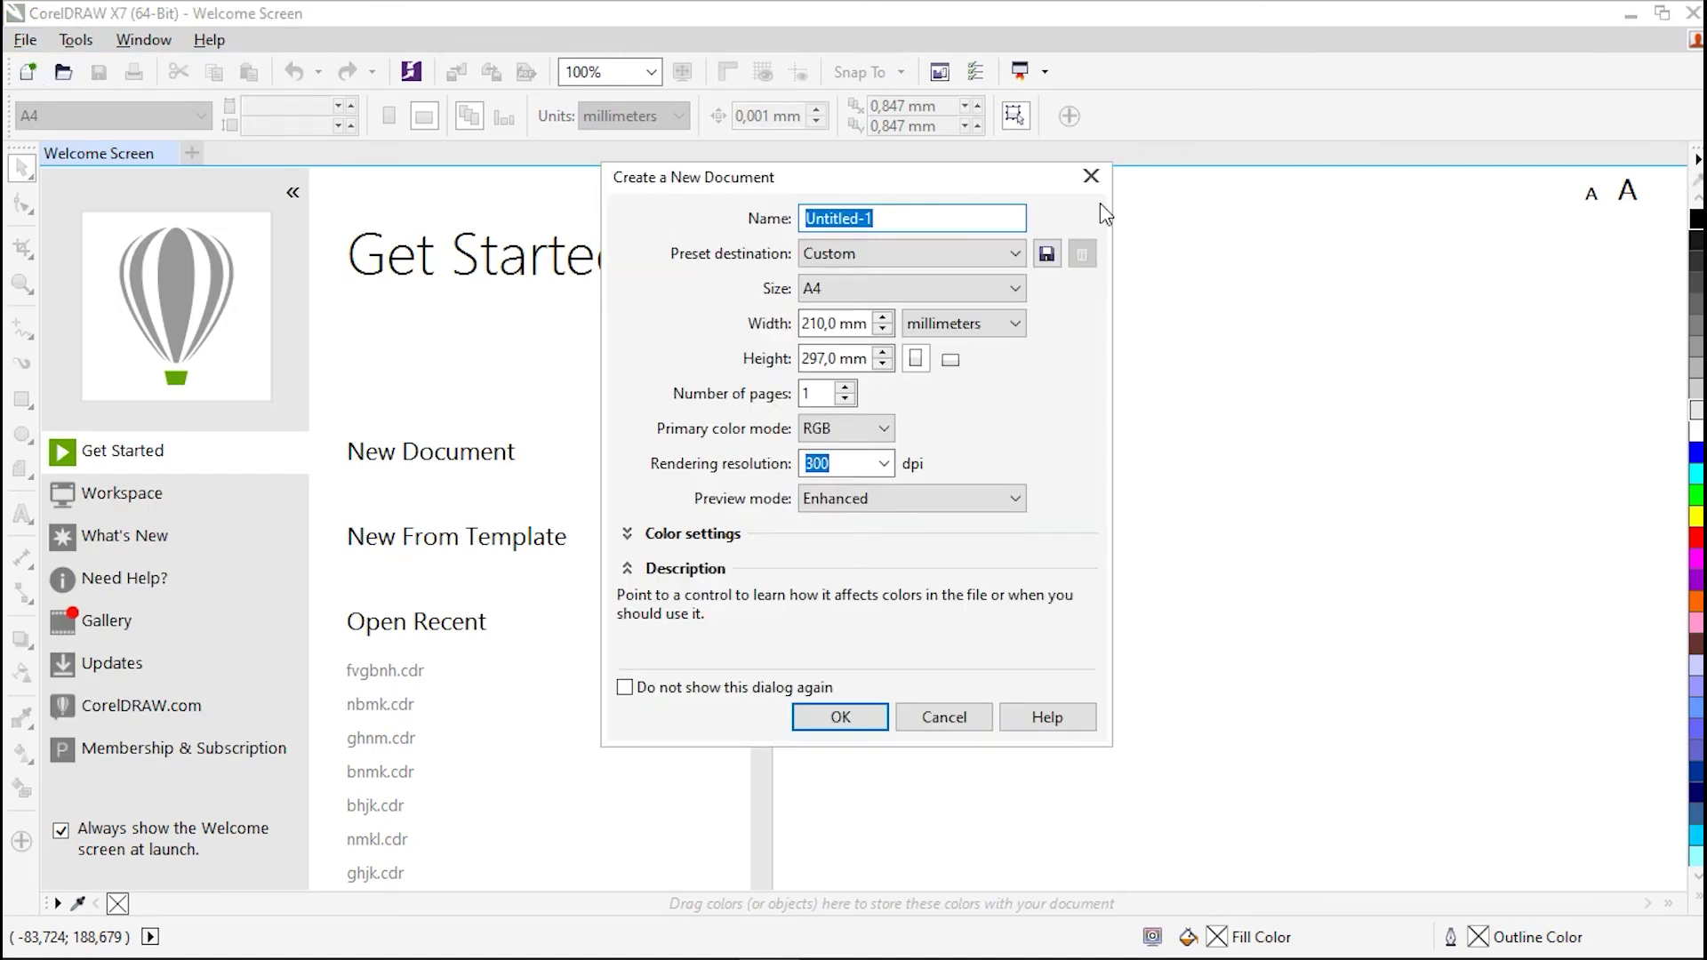
pyautogui.moveTo(716, 494)
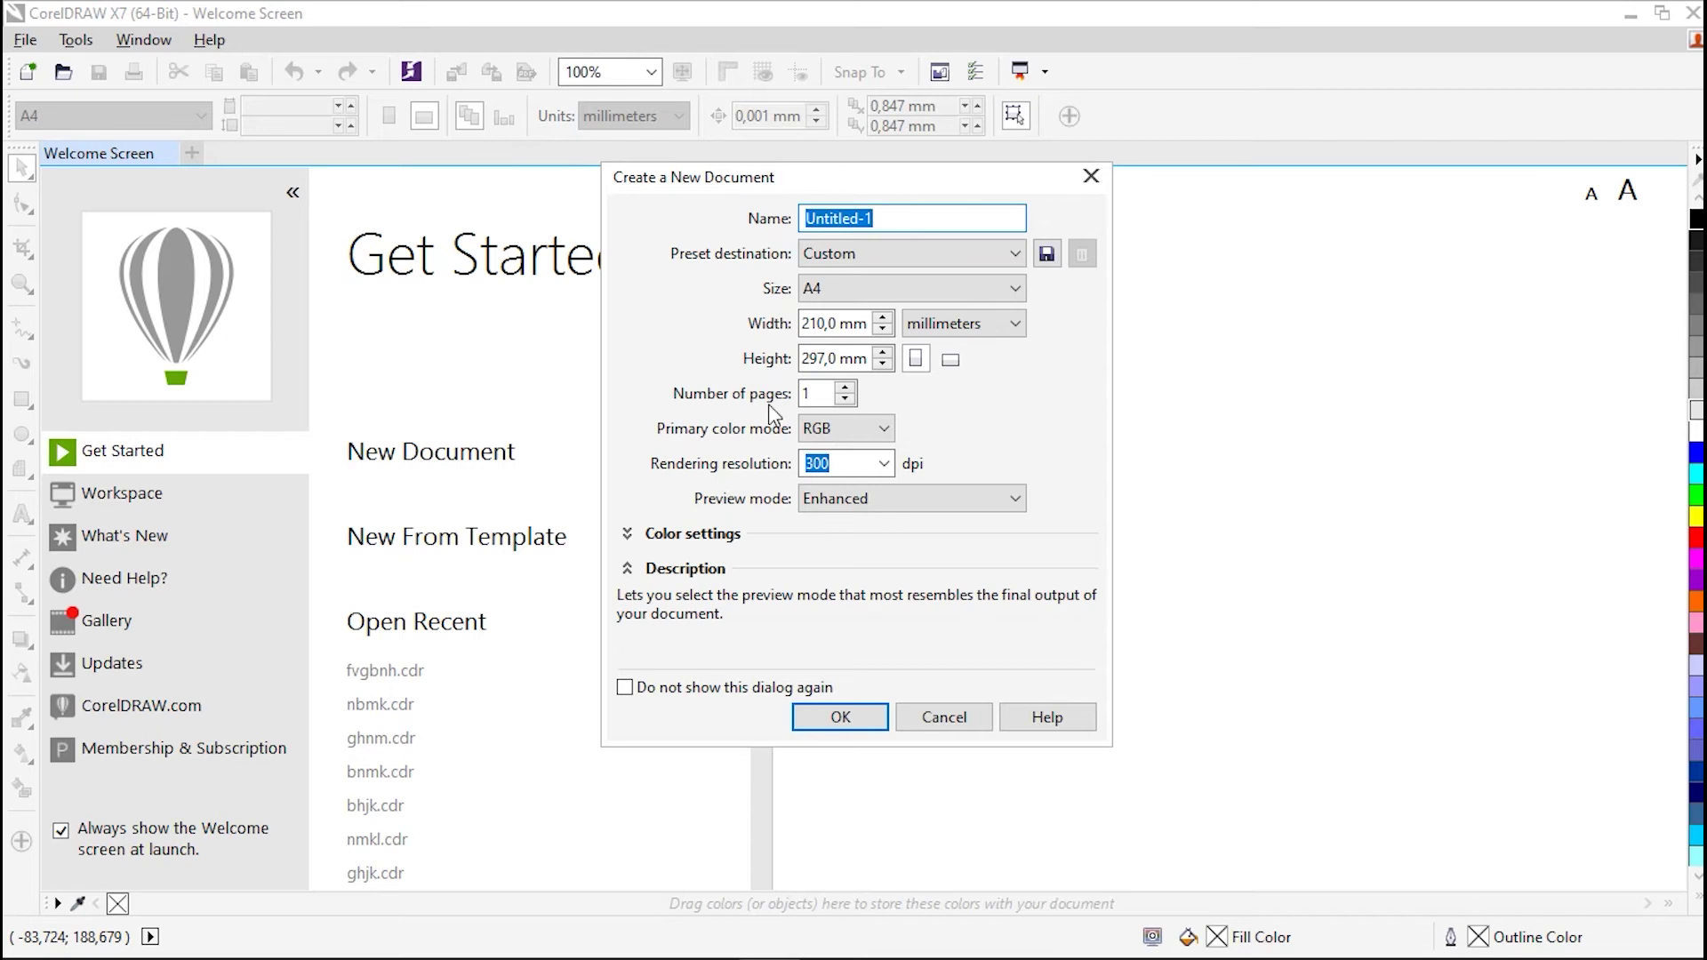
pyautogui.click(913, 219)
pyautogui.press('BackSpace')
pyautogui.press('BackSpace')
pyautogui.press('BackSpace')
pyautogui.press('BackSpace')
pyautogui.press('BackSpace')
pyautogui.press('BackSpace')
pyautogui.press('BackSpace')
pyautogui.press('BackSpace')
pyautogui.press('BackSpace')
pyautogui.press('BackSpace')
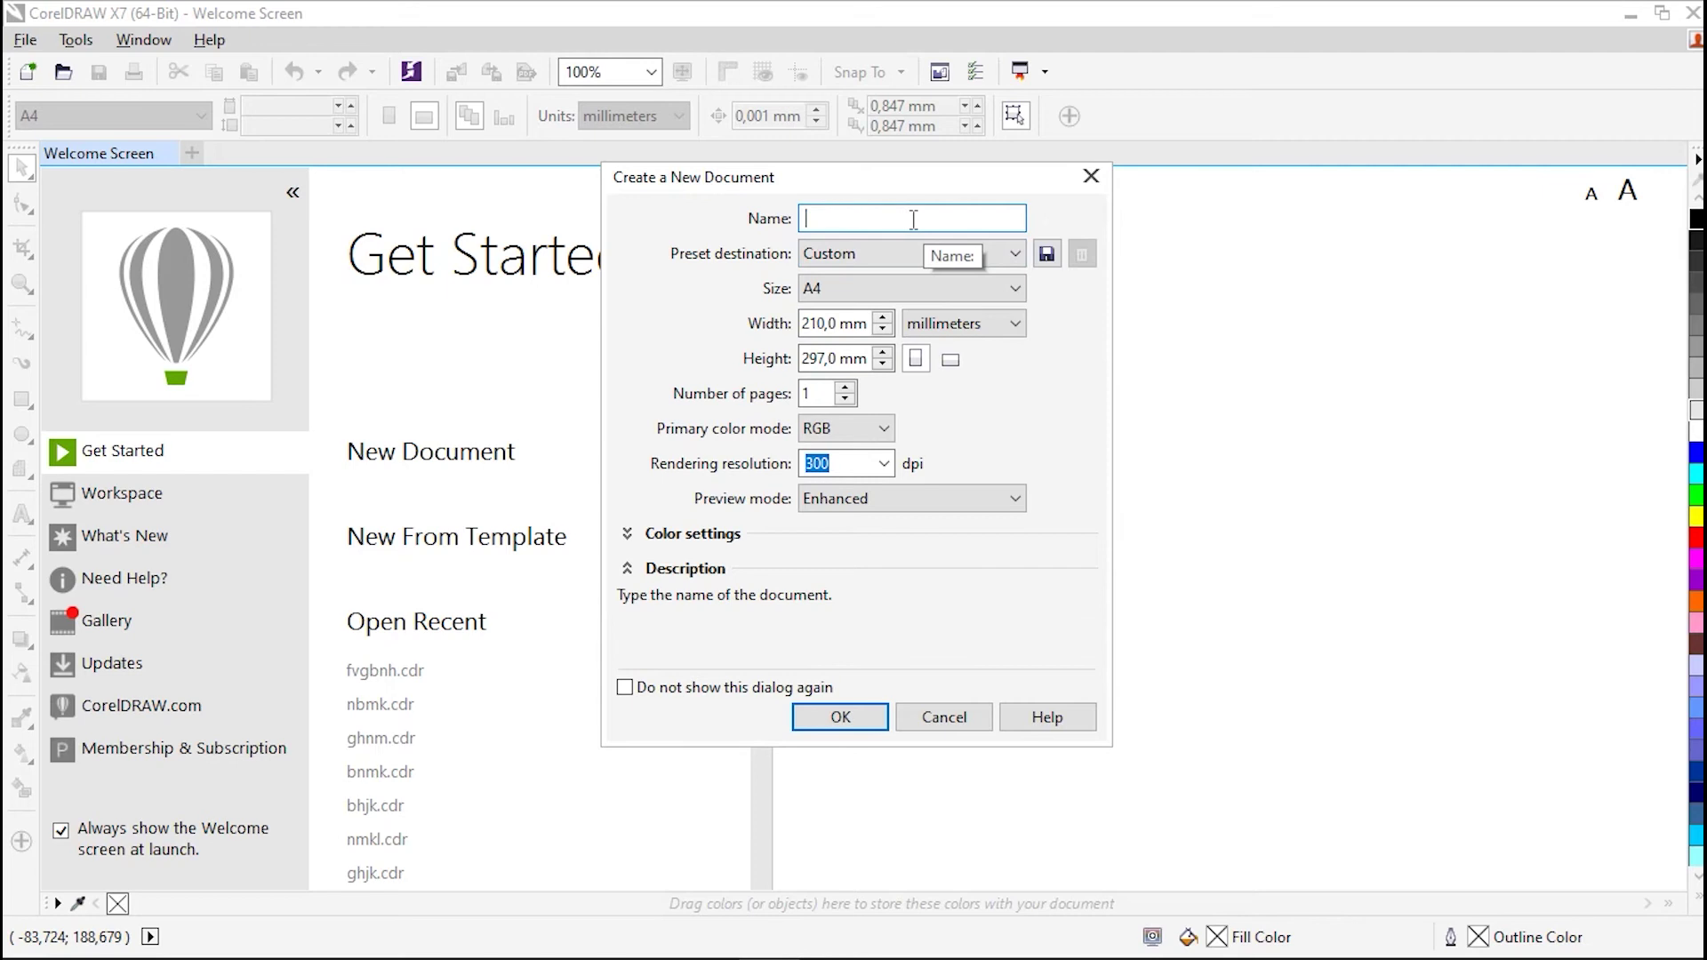
pyautogui.press('capslock')
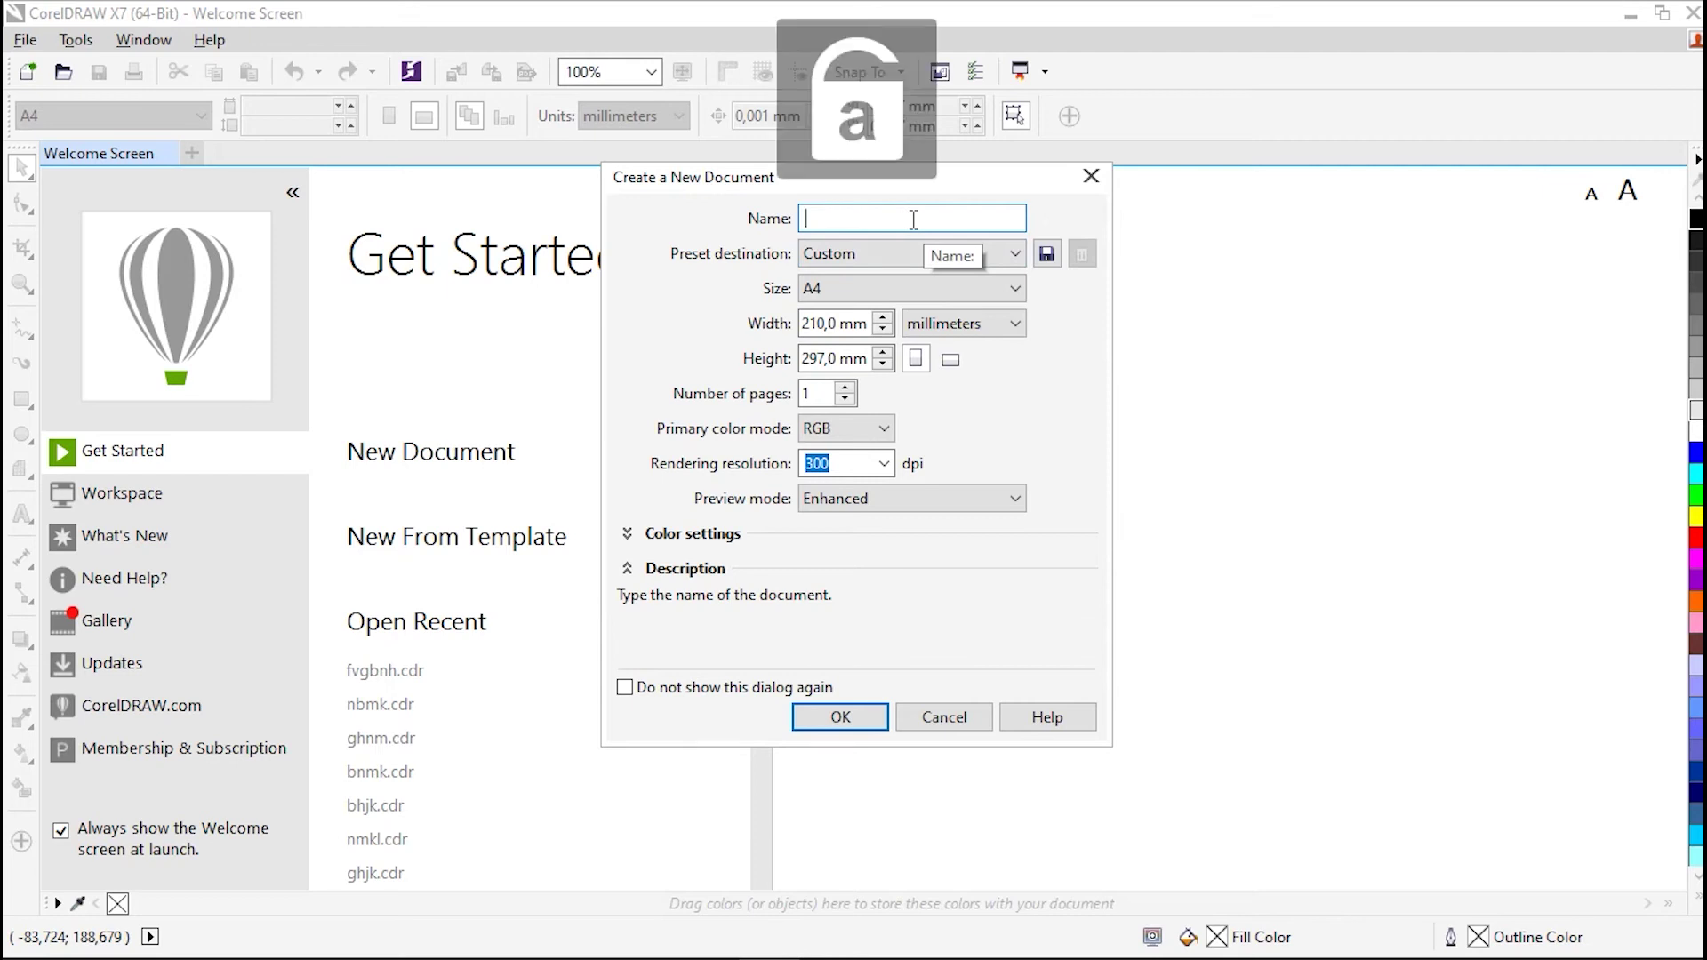
pyautogui.press('capslock')
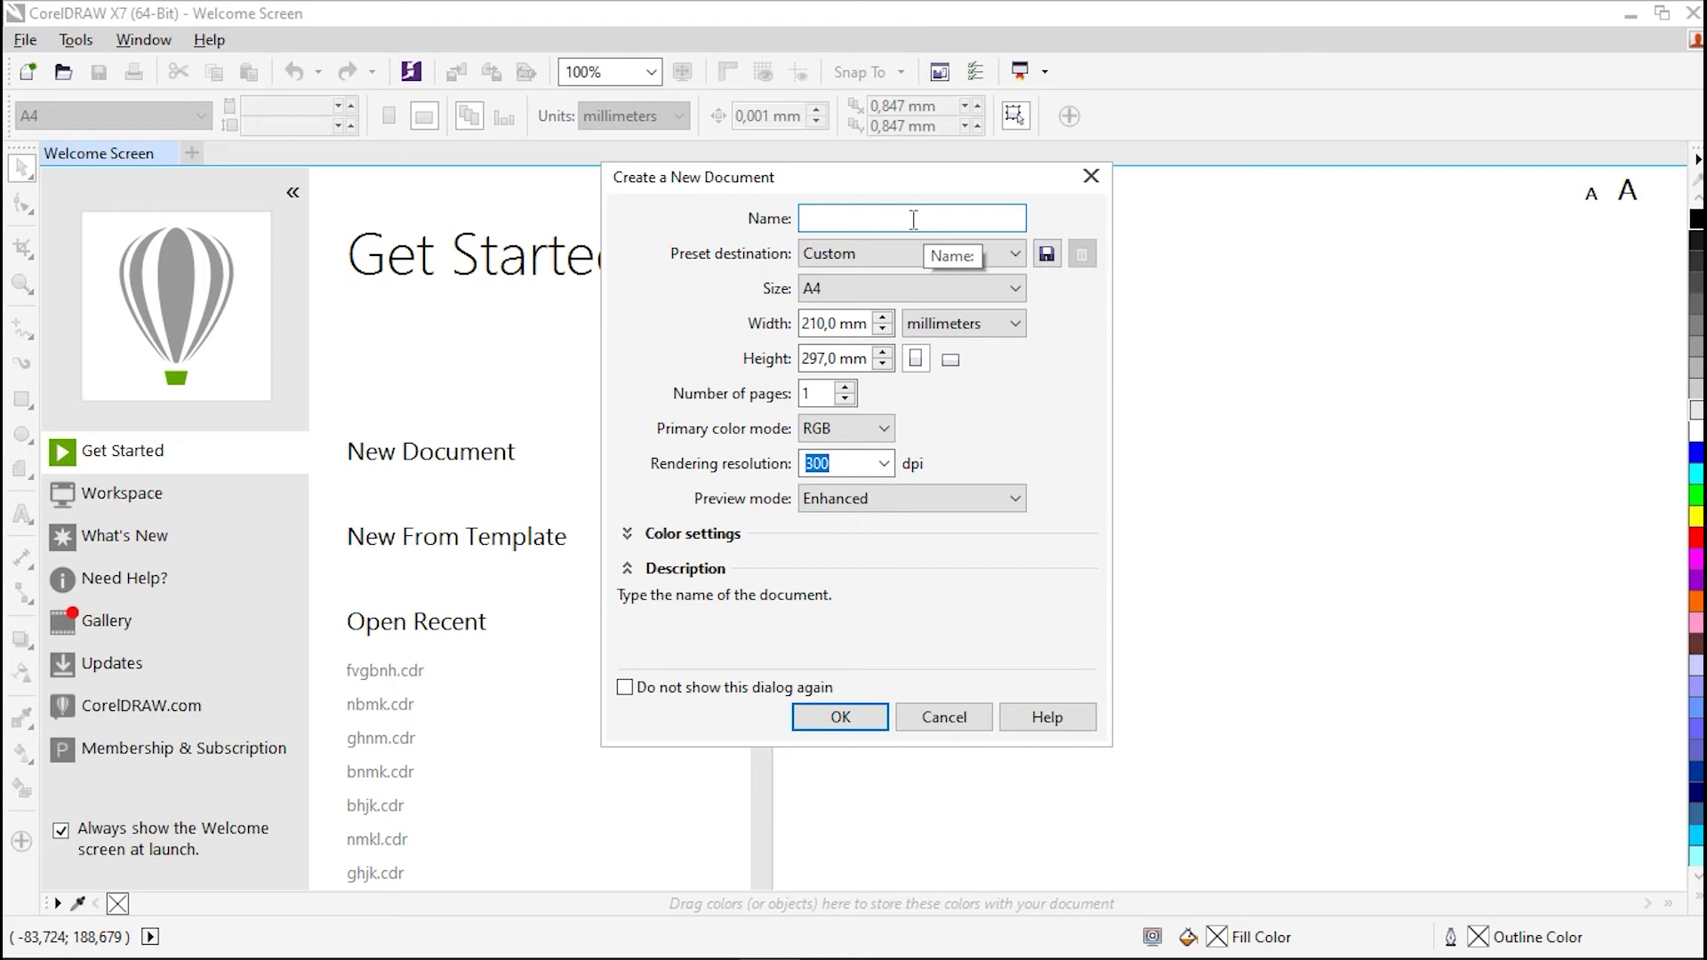
pyautogui.write('T')
pyautogui.press('capslock')
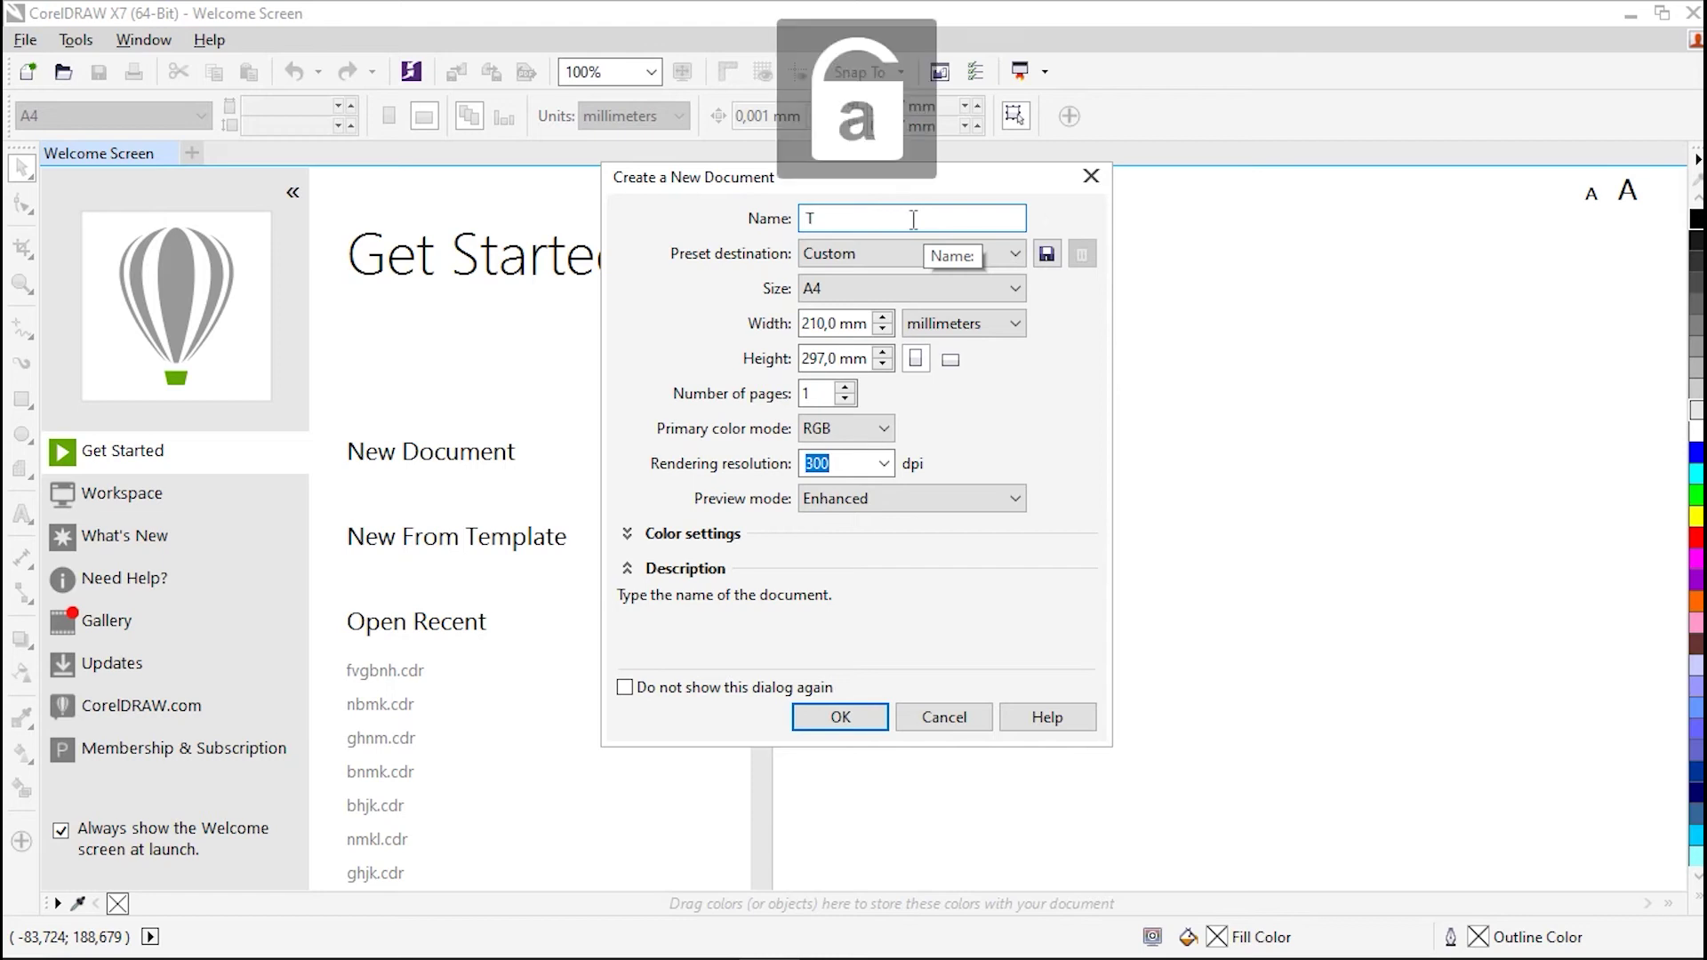
pyautogui.write('utor')
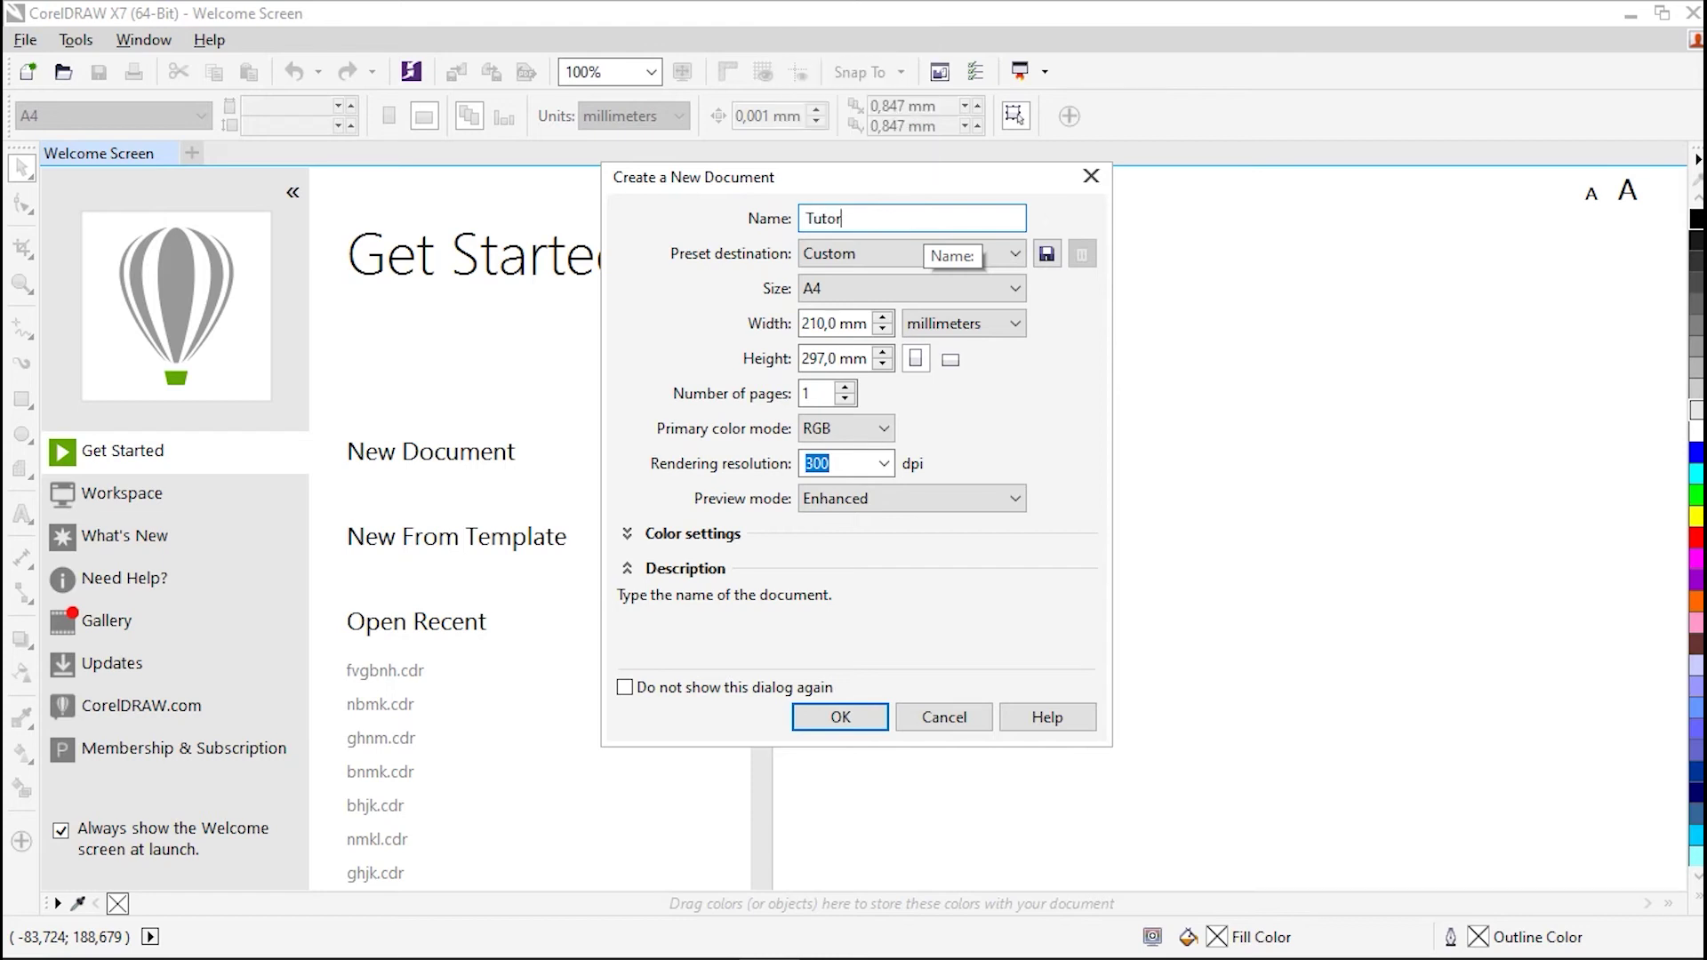
pyautogui.write('ial 1')
# Choose the A4 page size and create the document
pyautogui.click(979, 295)
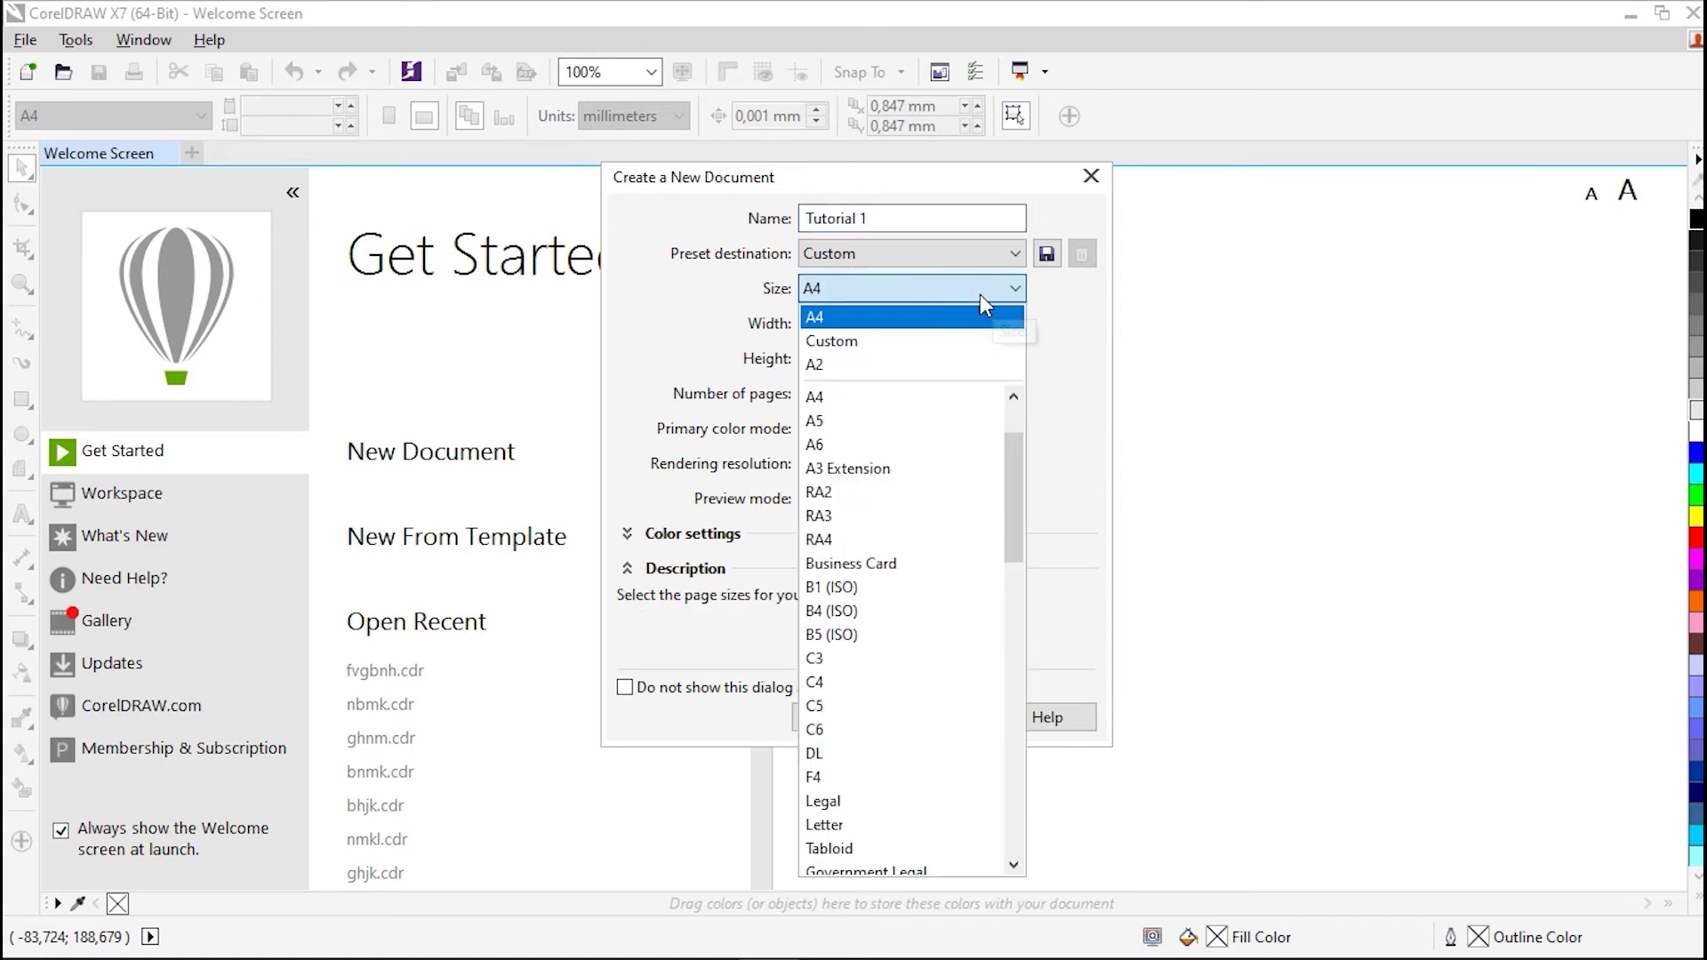
pyautogui.click(886, 319)
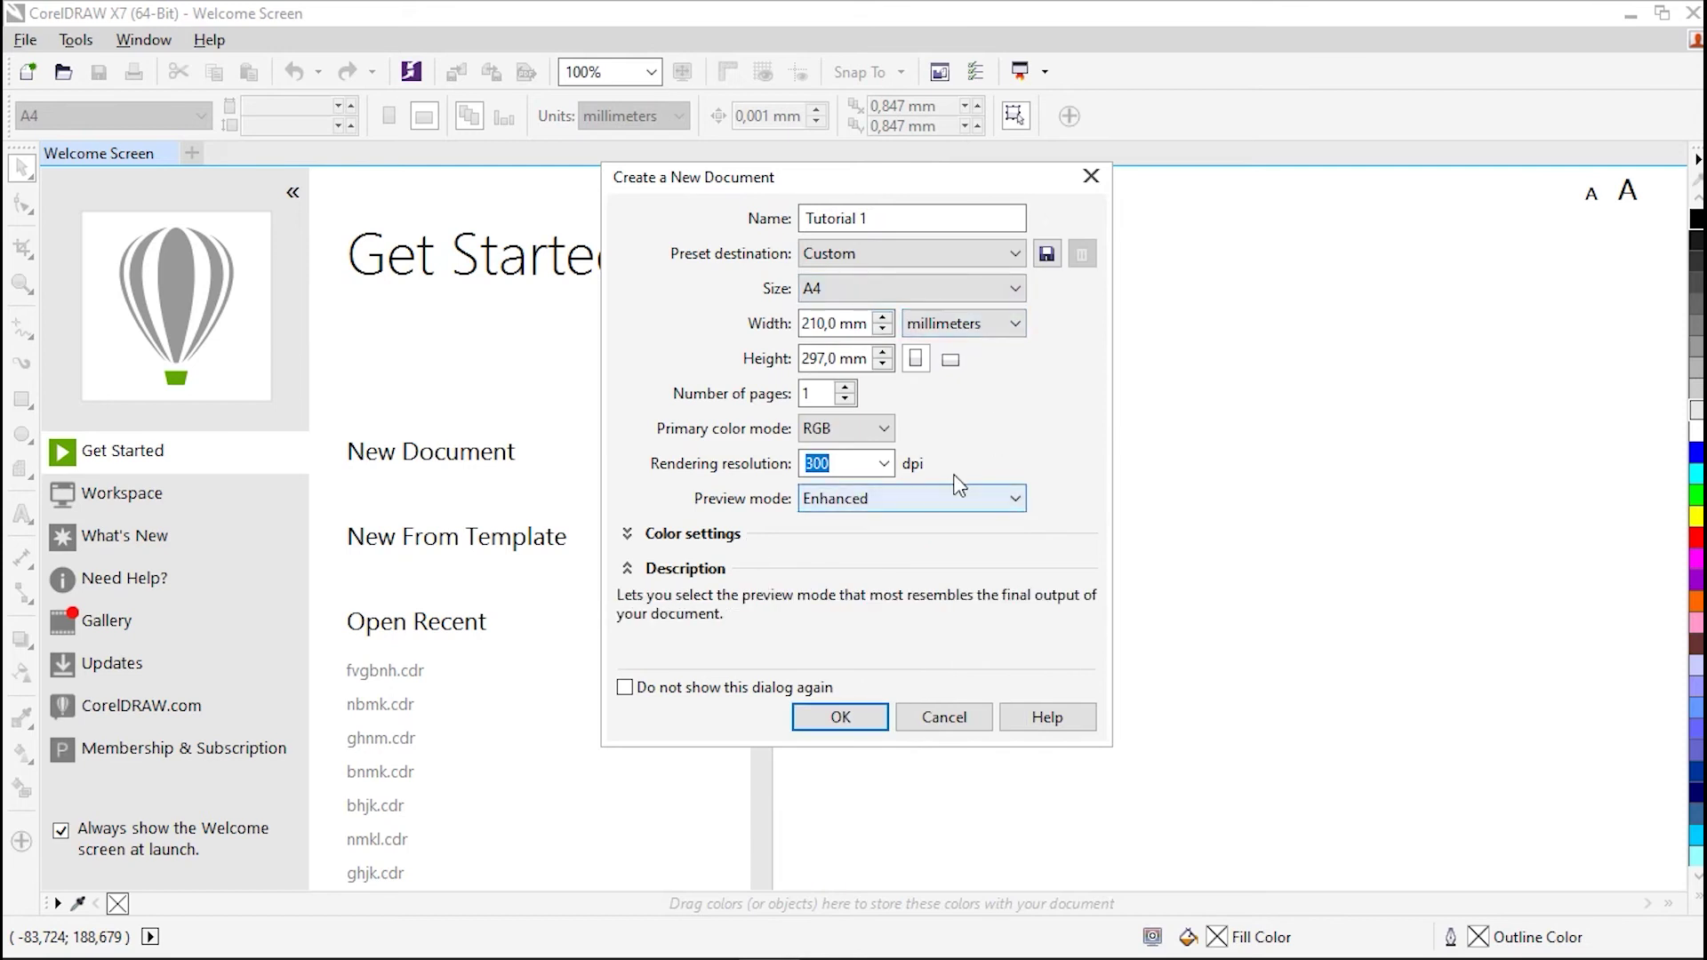
pyautogui.click(841, 719)
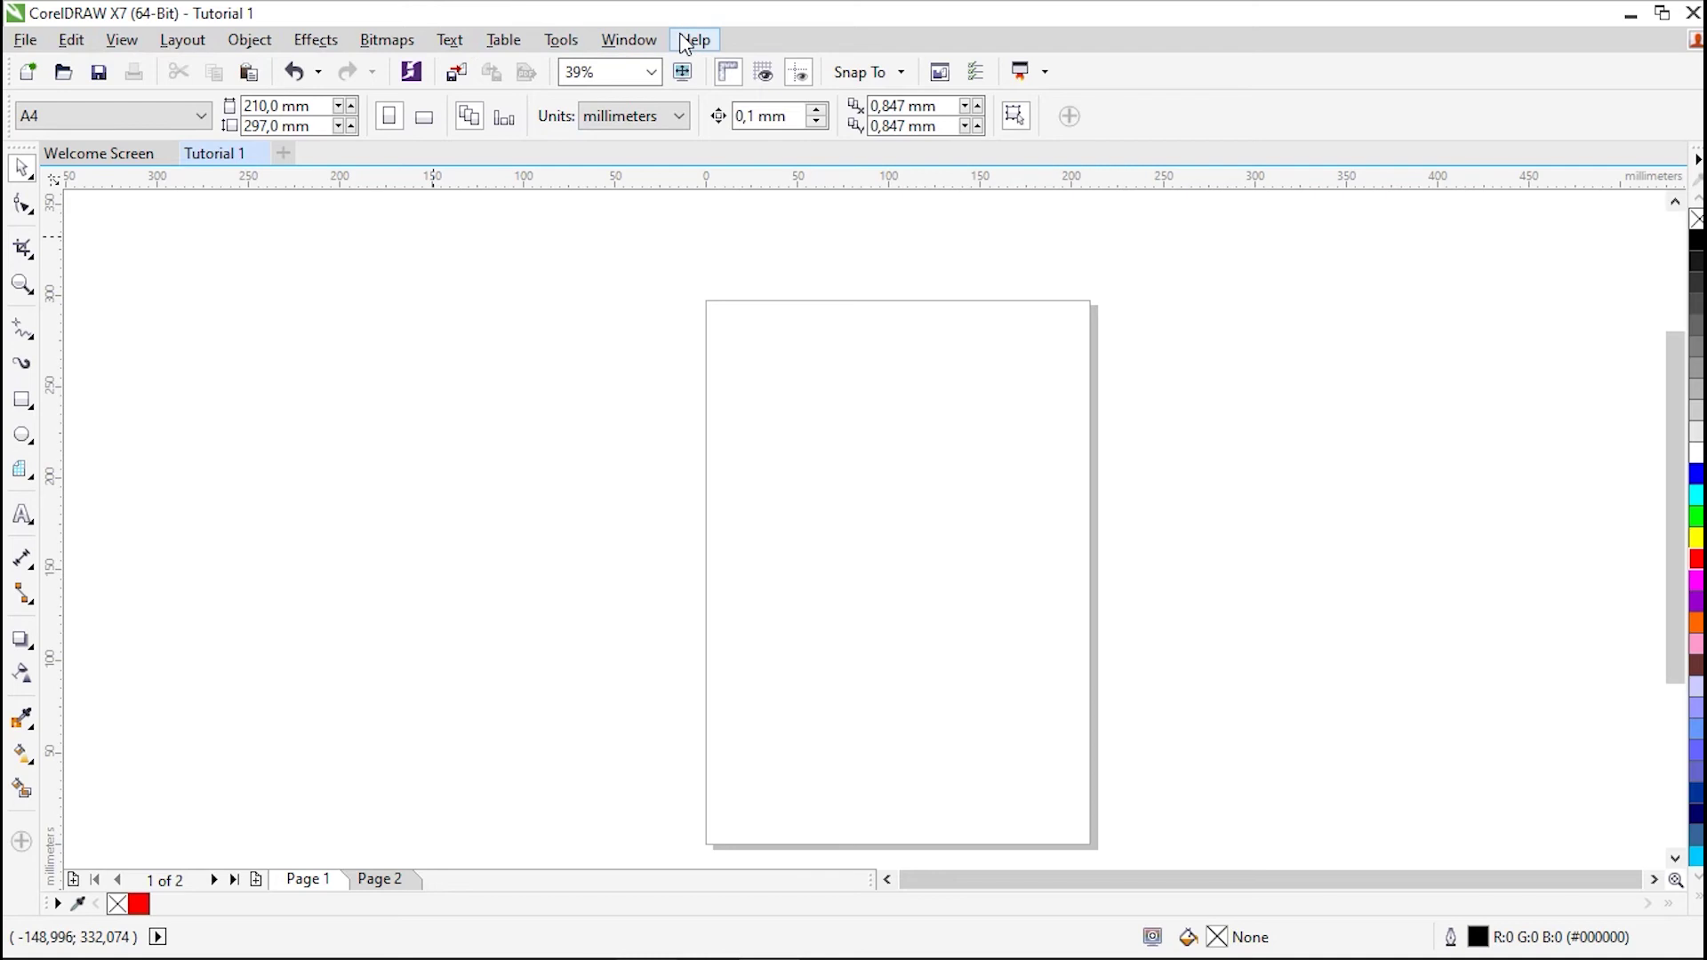
pyautogui.click(30, 42)
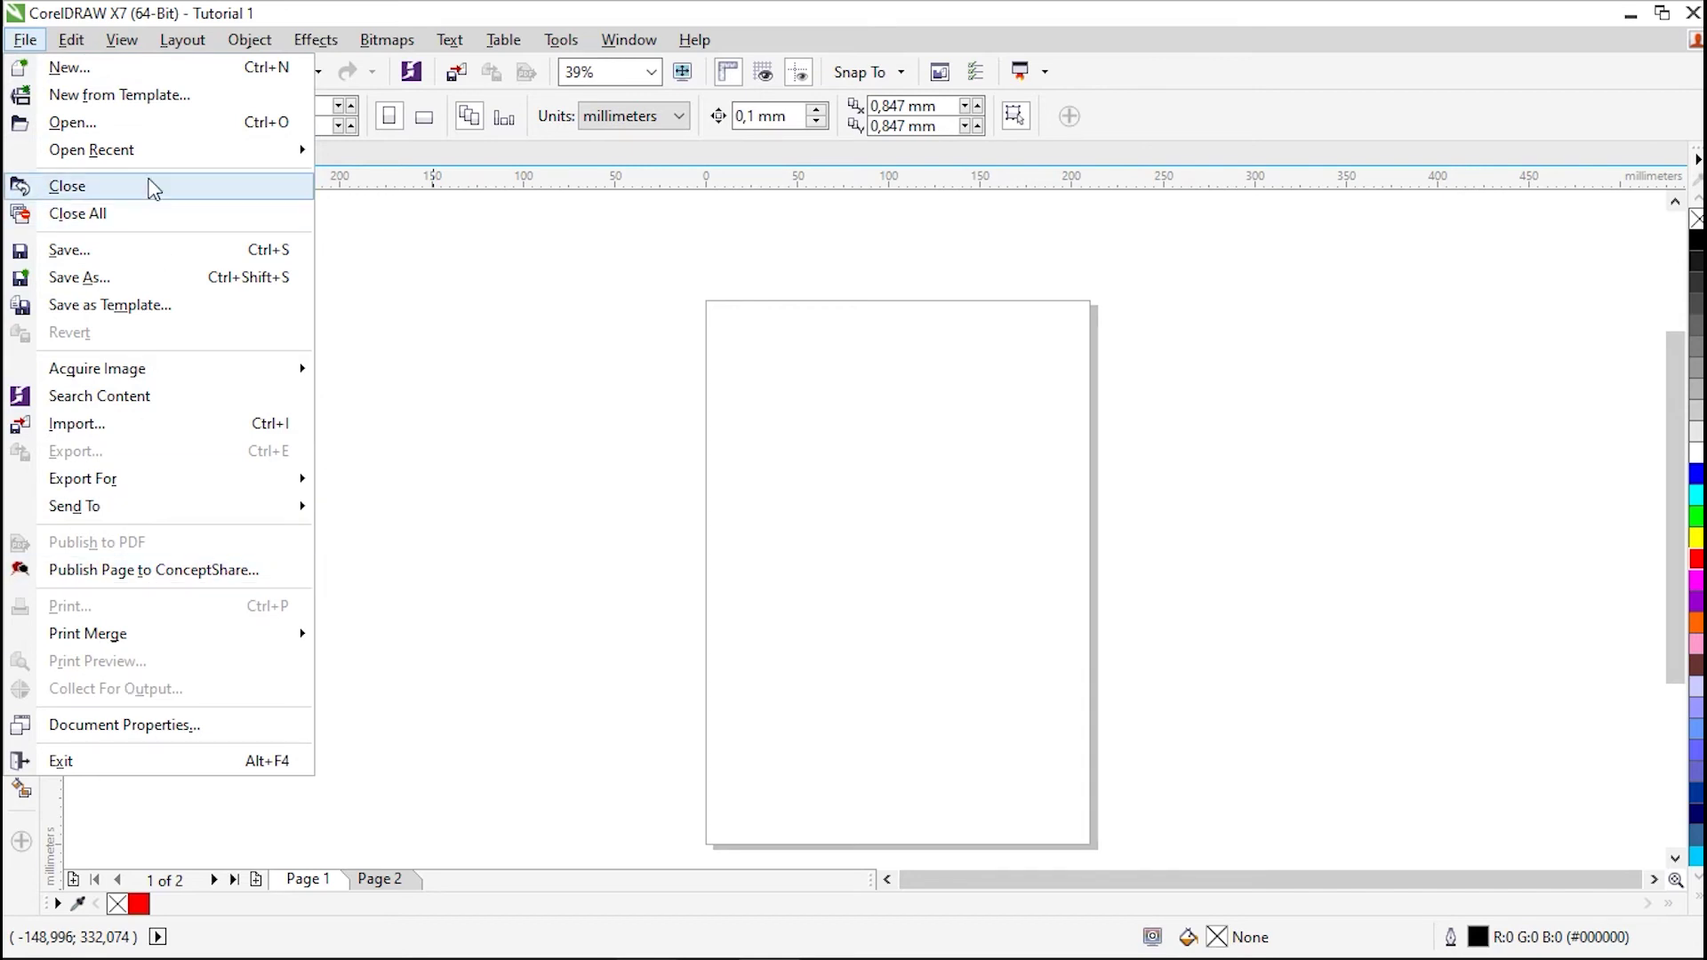
pyautogui.press('Escape')
pyautogui.click(75, 40)
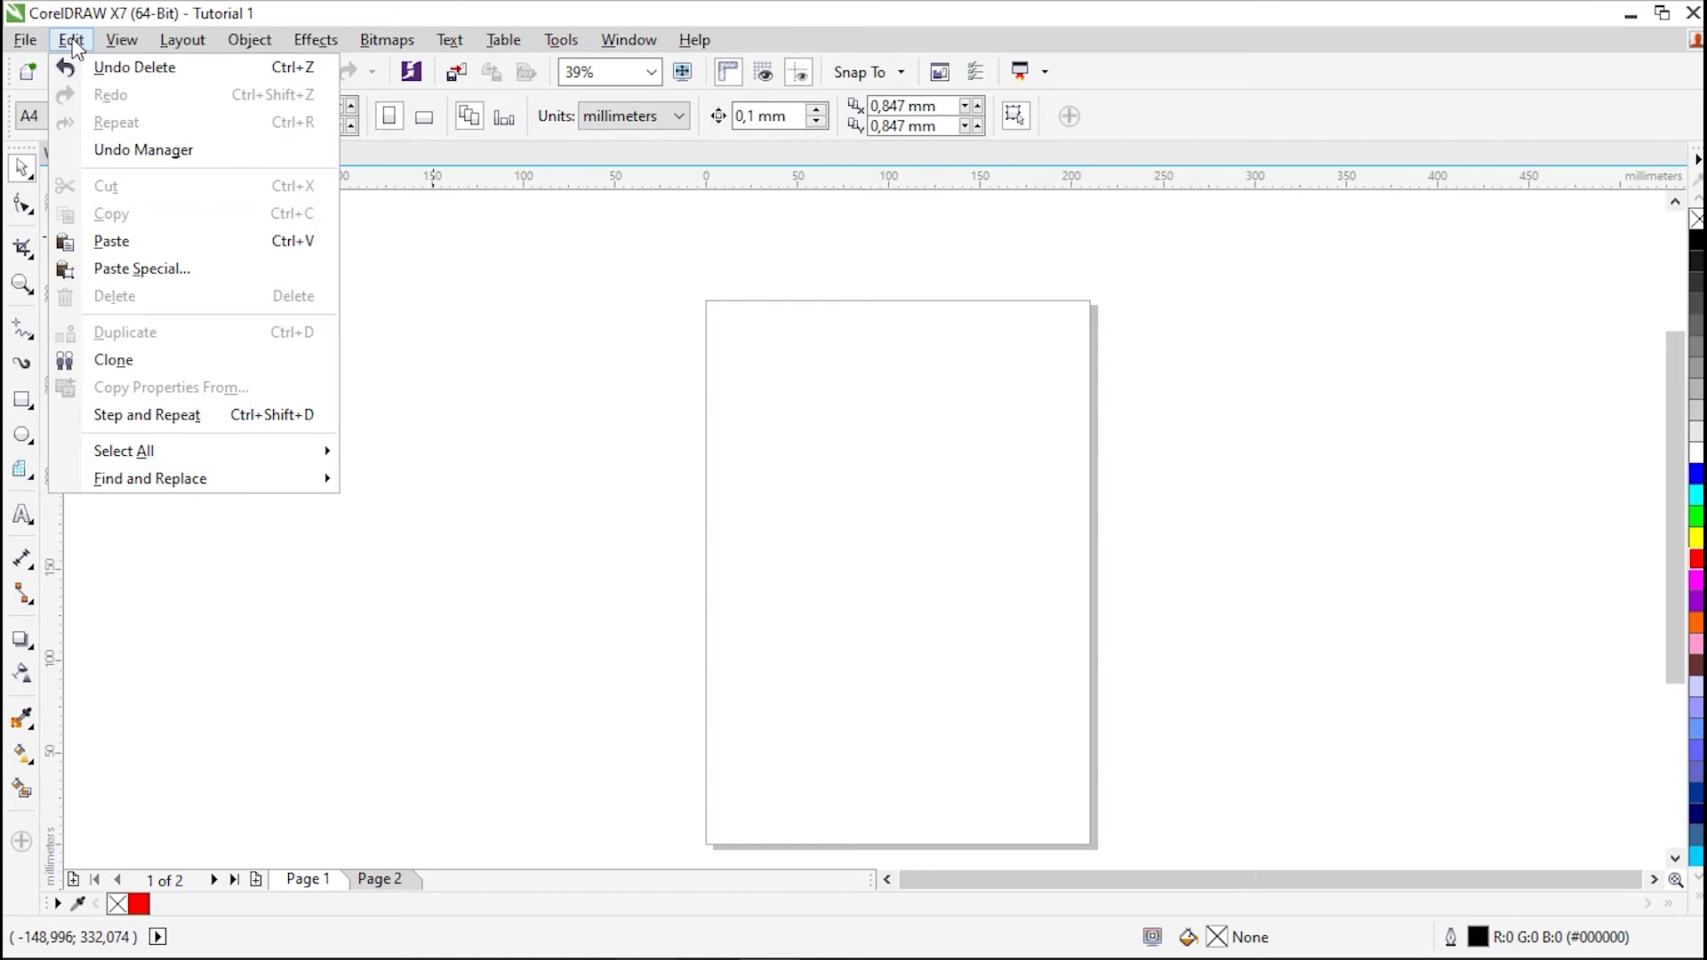
pyautogui.moveTo(121, 42)
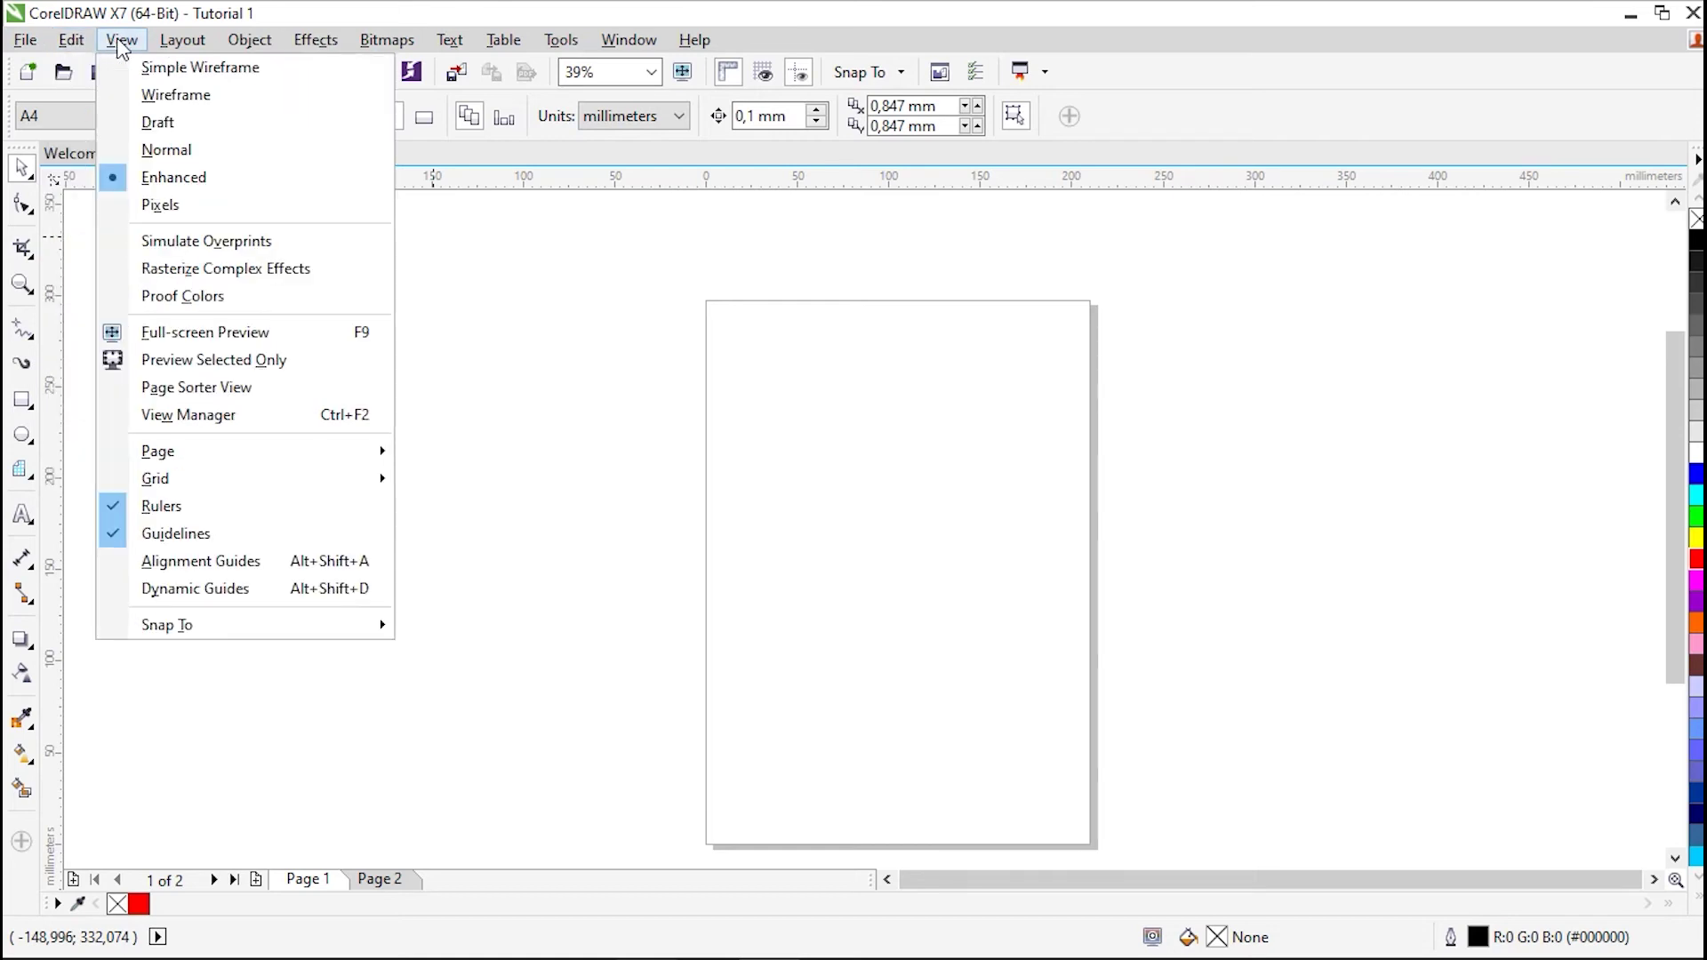
pyautogui.moveTo(189, 45)
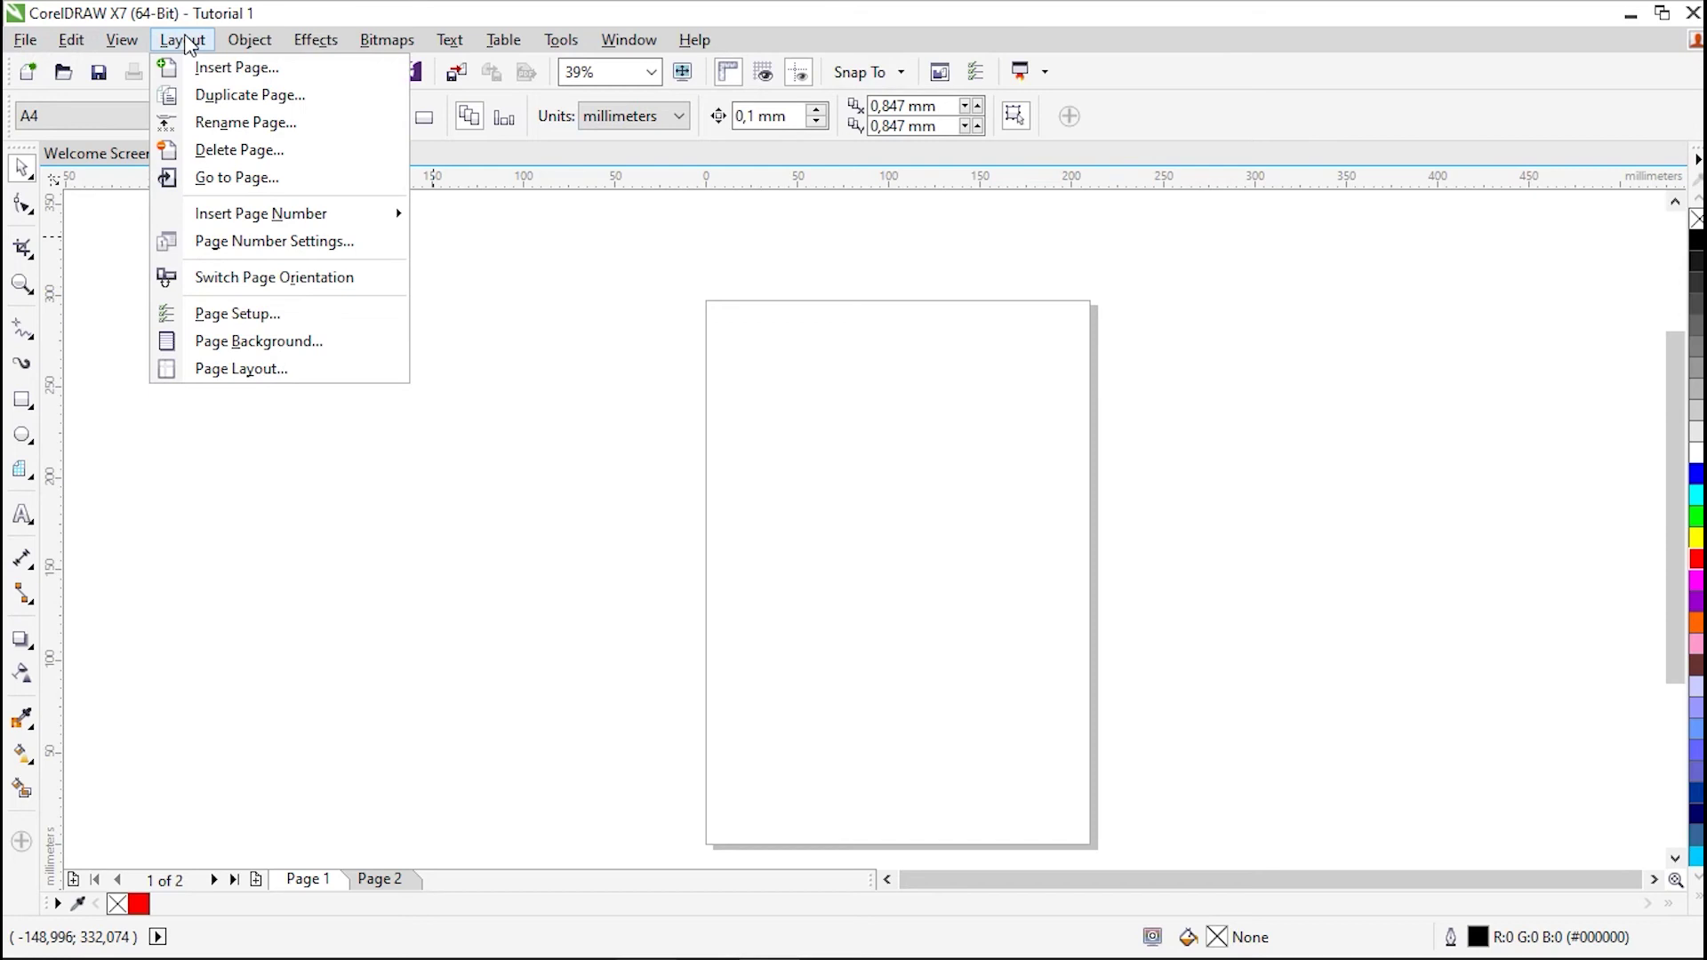
pyautogui.moveTo(388, 43)
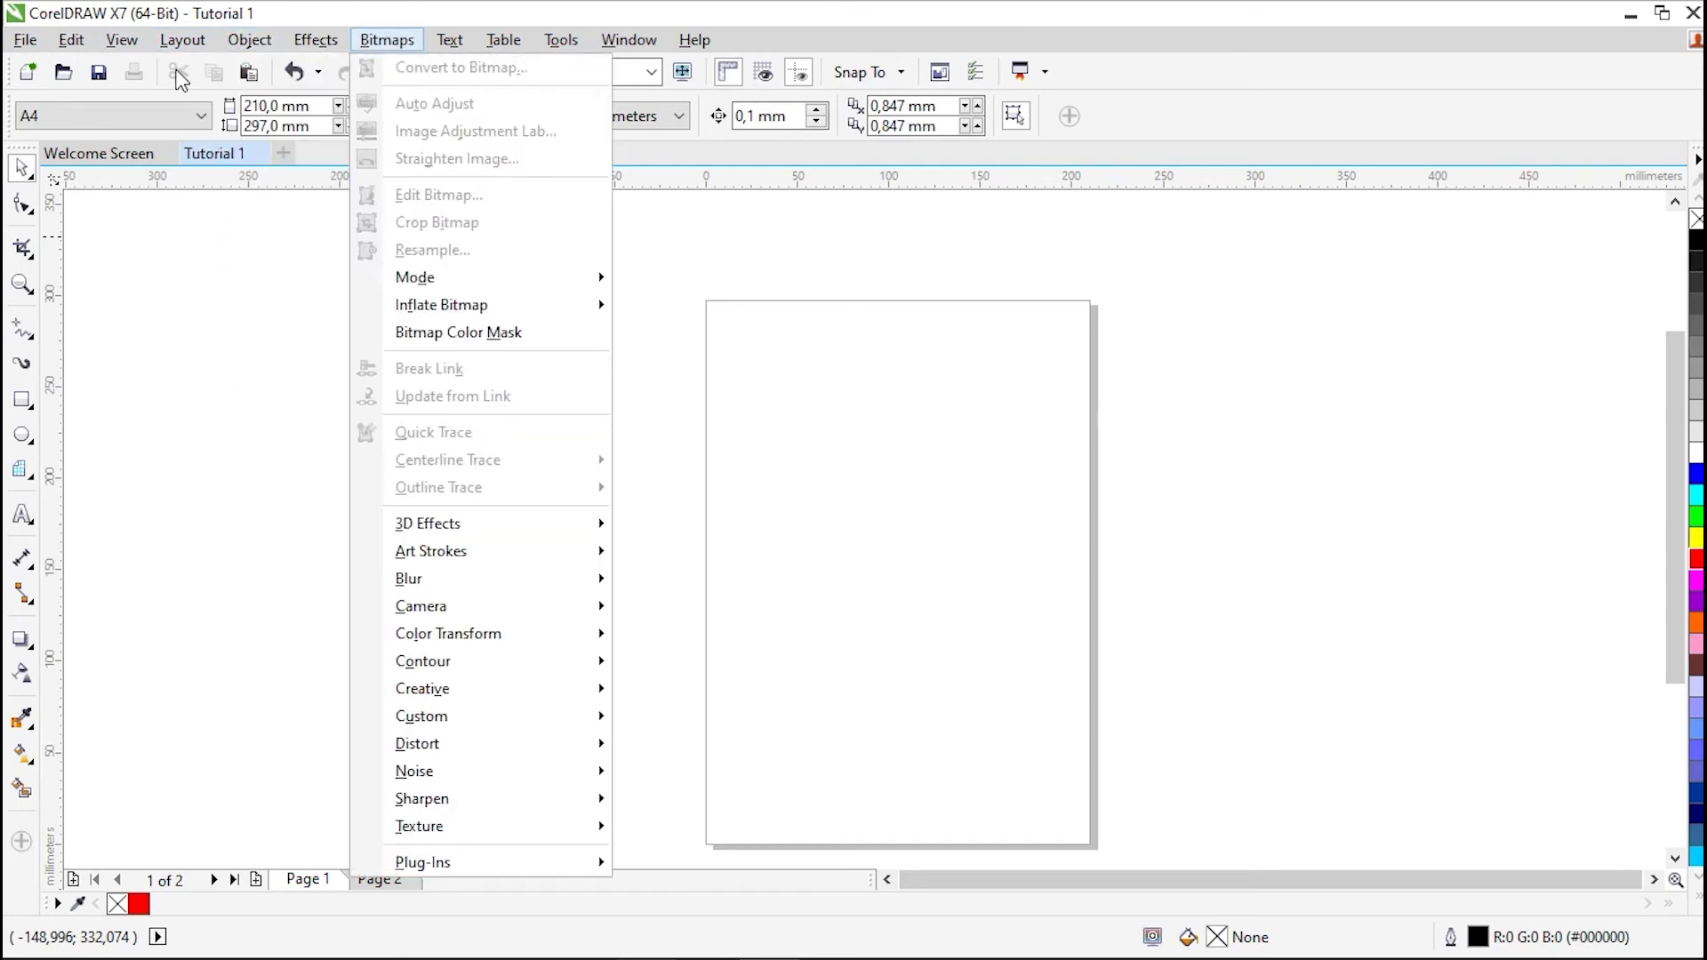
pyautogui.press('Escape')
pyautogui.hotkey('alt', 'l')
pyautogui.press('Escape')
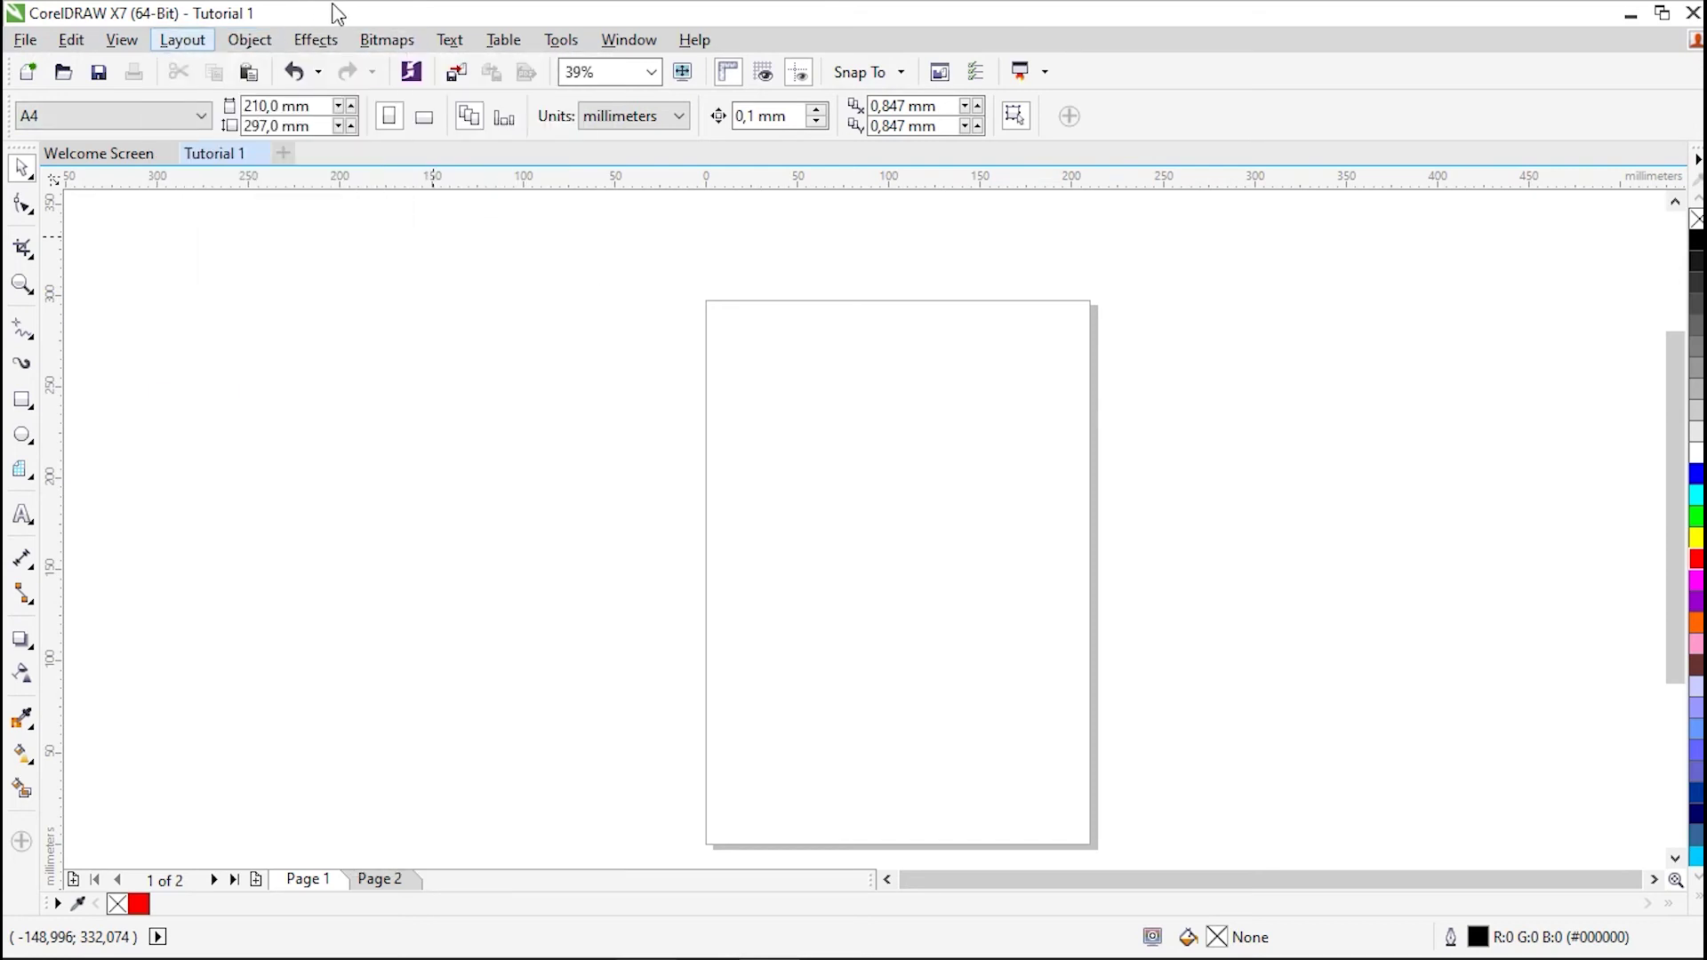
pyautogui.press('Escape')
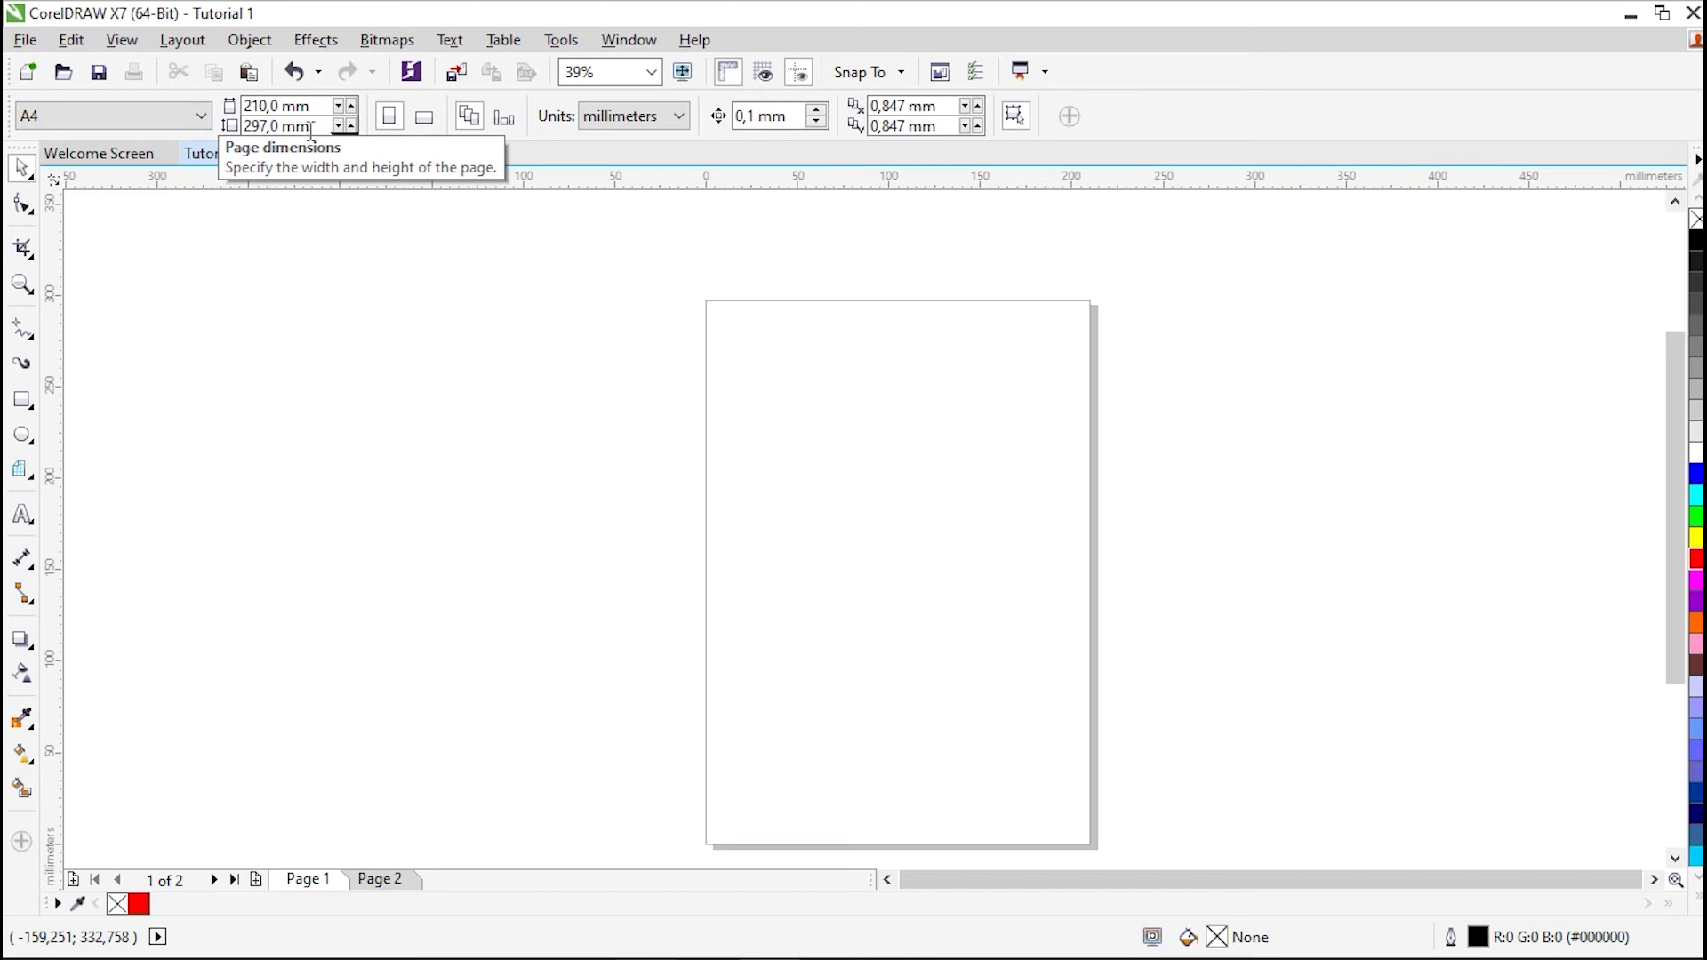
# Select the A4 page size, then switch the page to landscape orientation and back to portrait
pyautogui.click(202, 125)
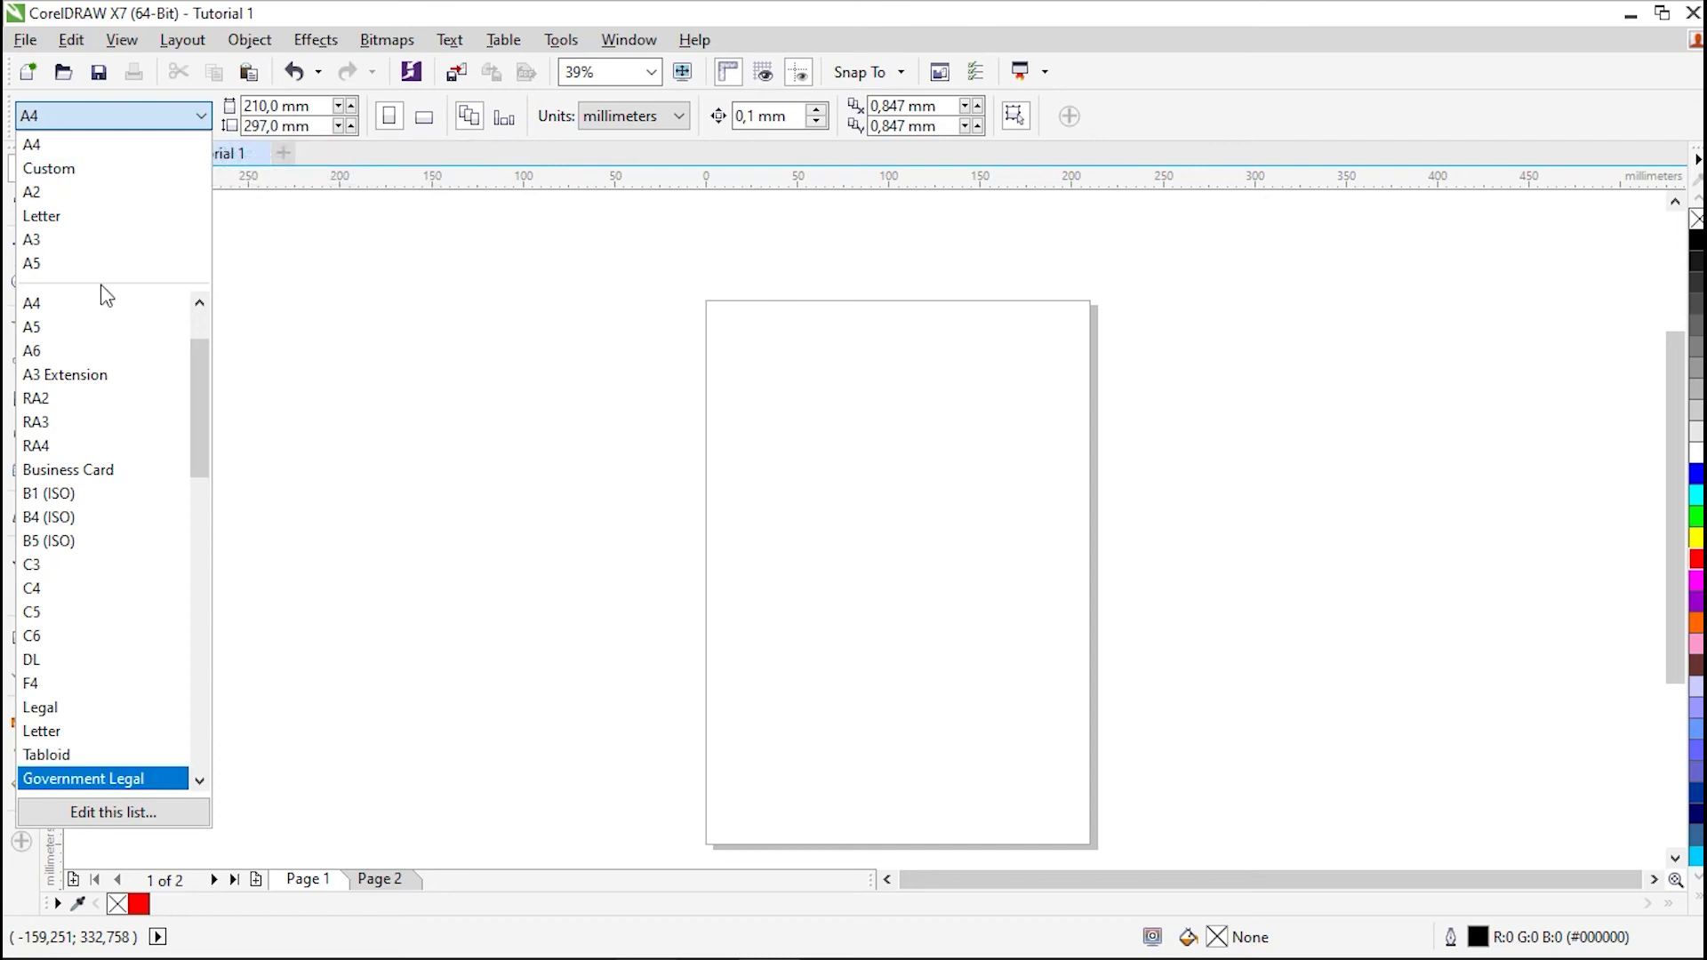
pyautogui.click(99, 143)
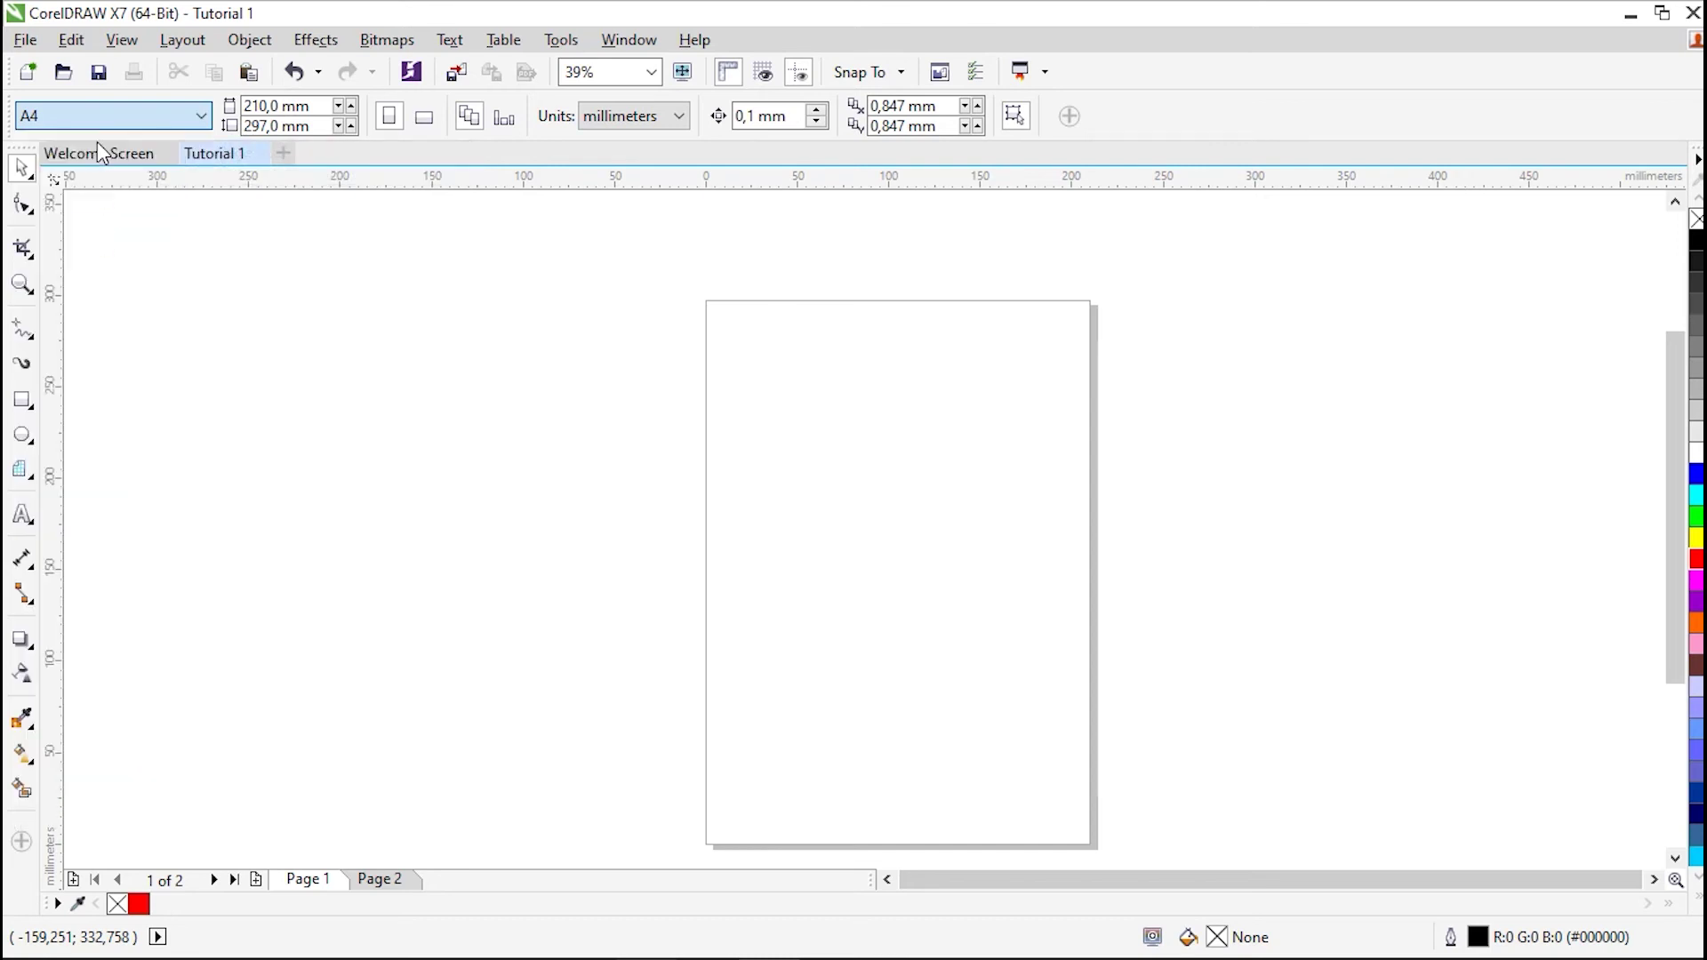
pyautogui.click(425, 125)
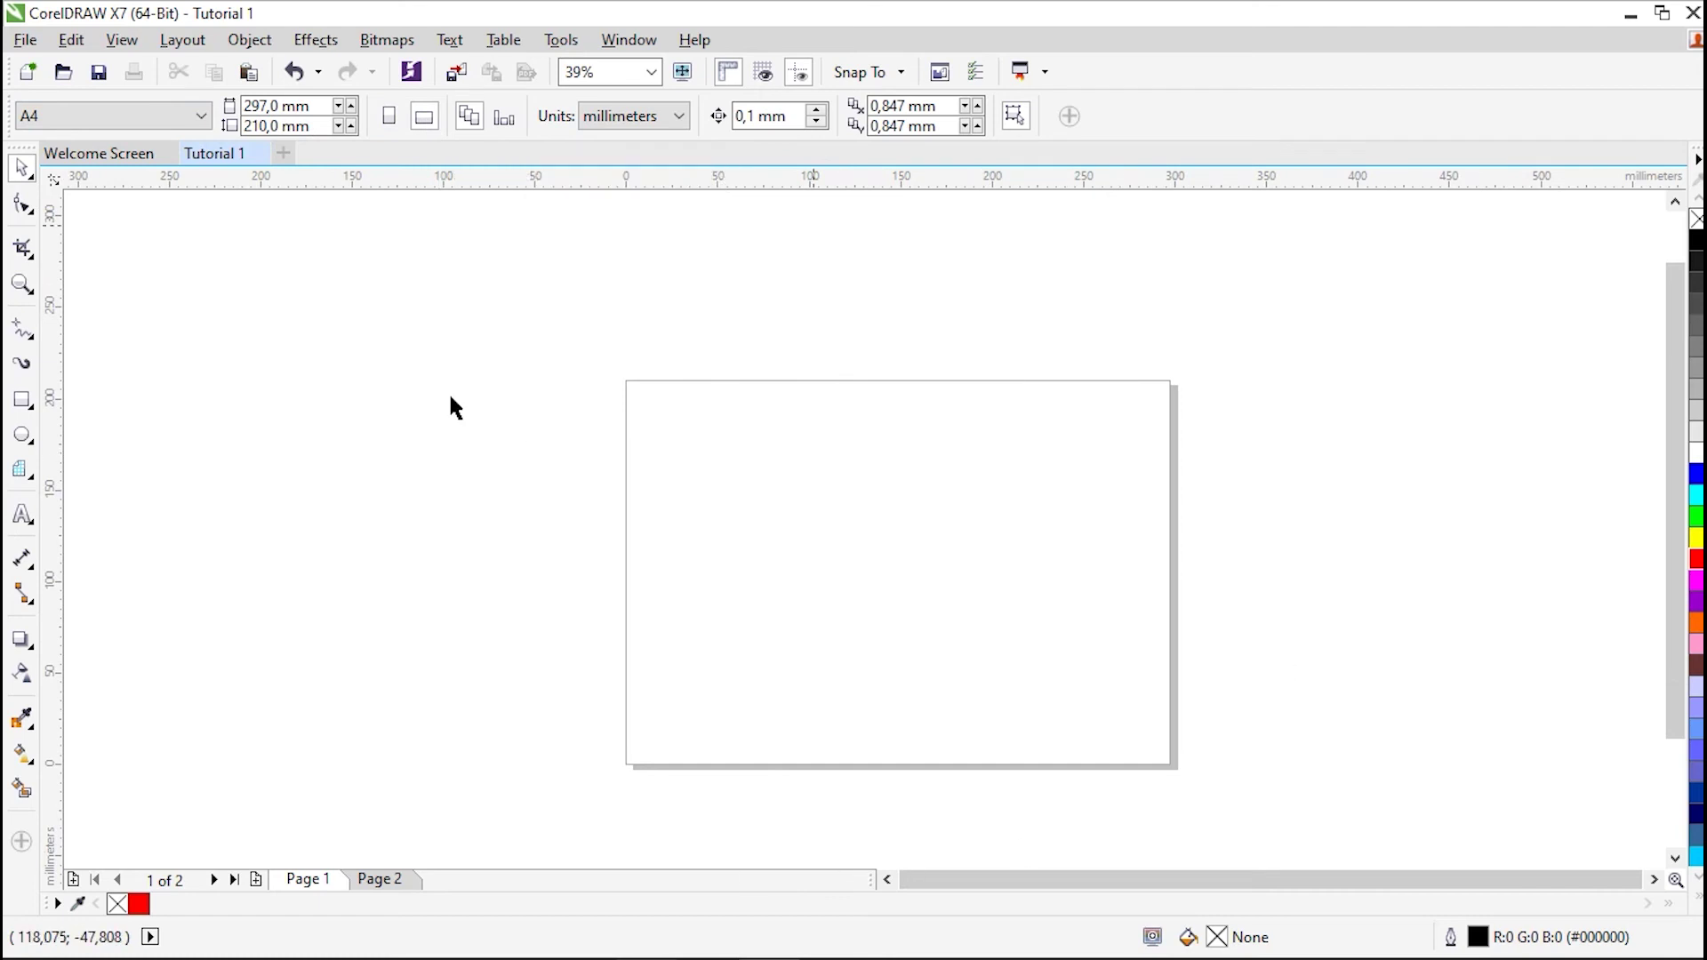
pyautogui.click(392, 118)
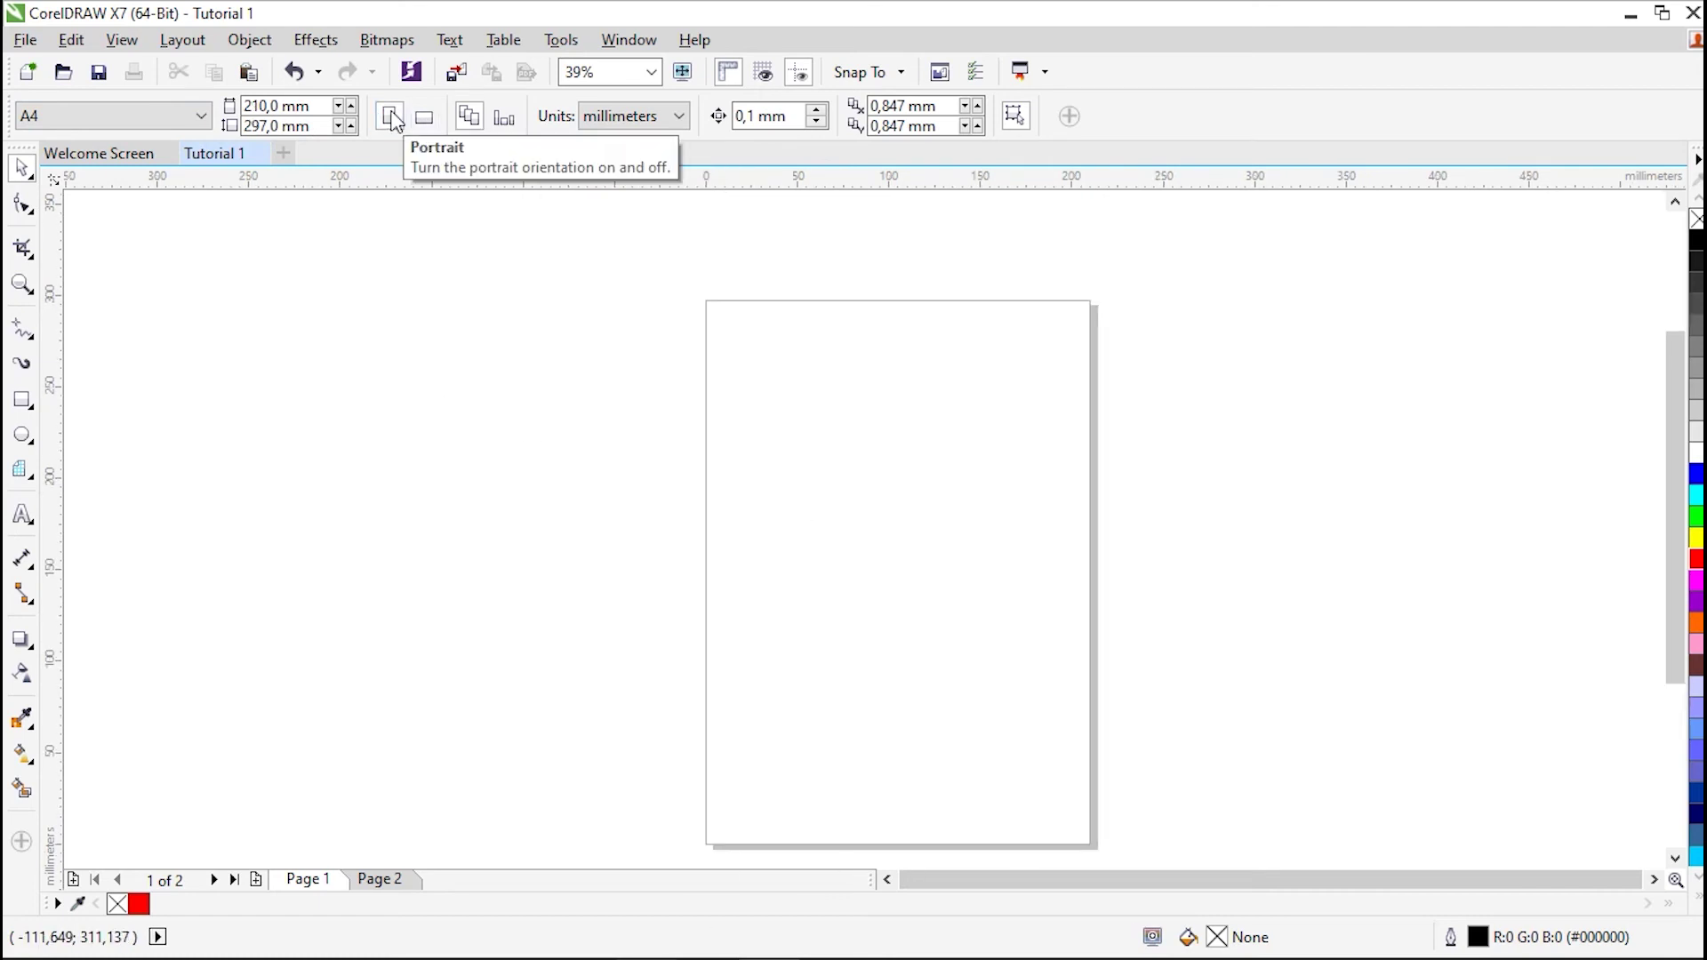
# Select millimeters as the document's drawing units and activate the Pick tool
pyautogui.click(680, 117)
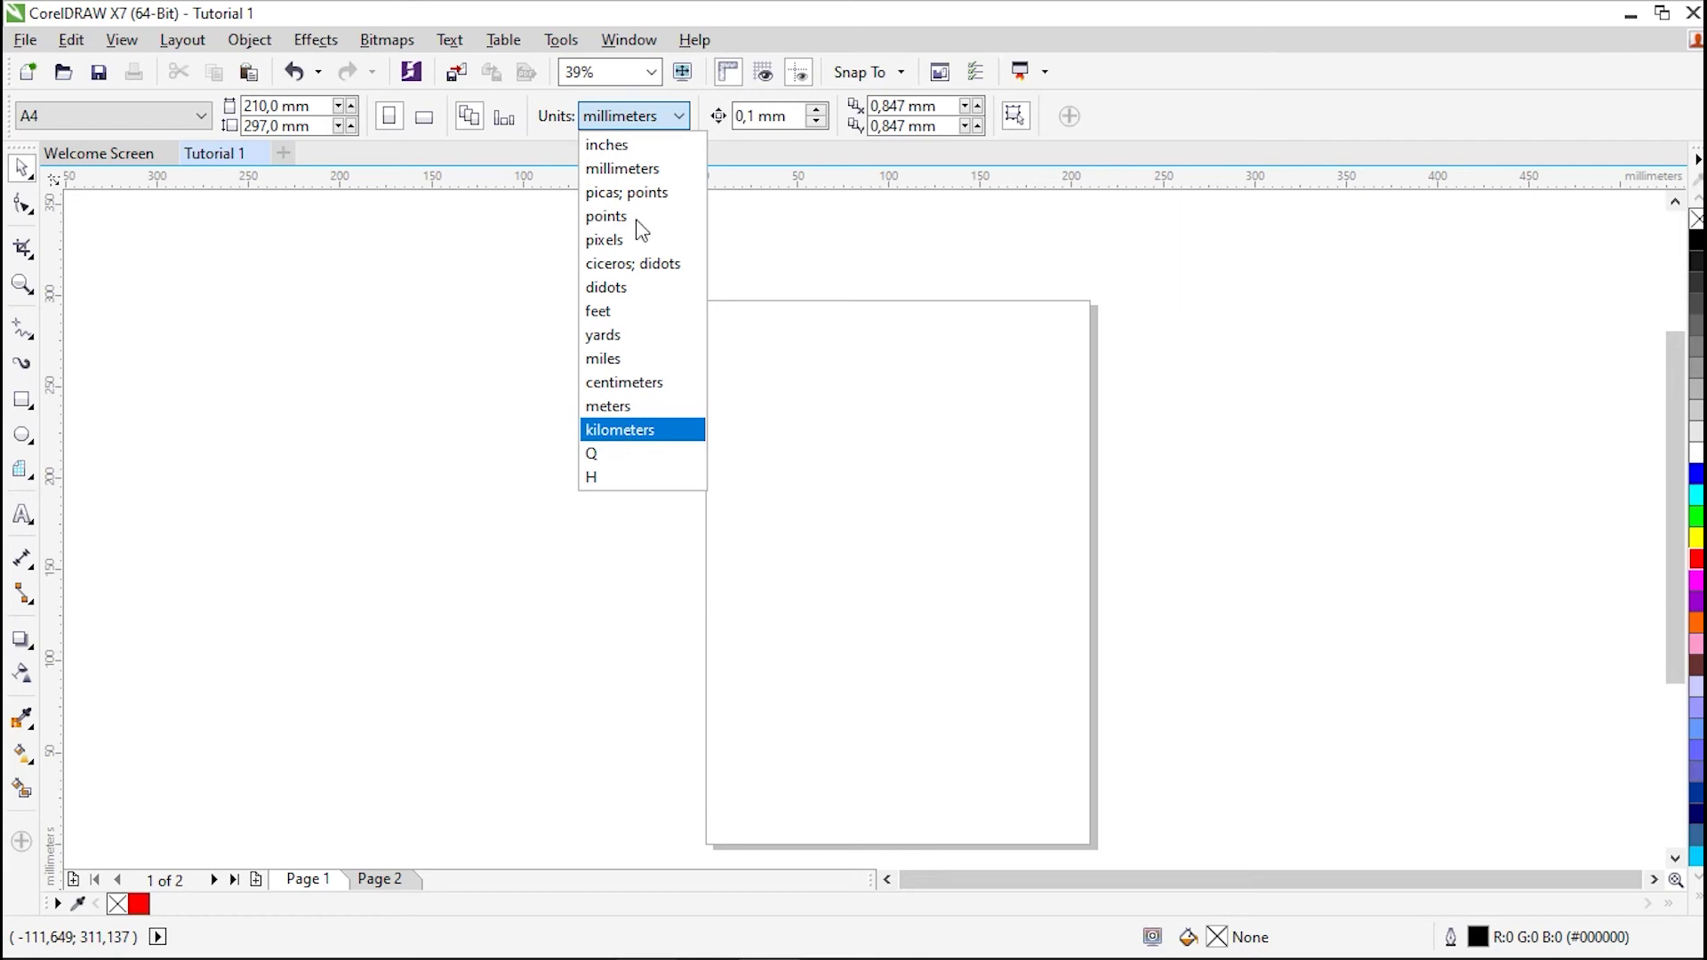
pyautogui.click(637, 170)
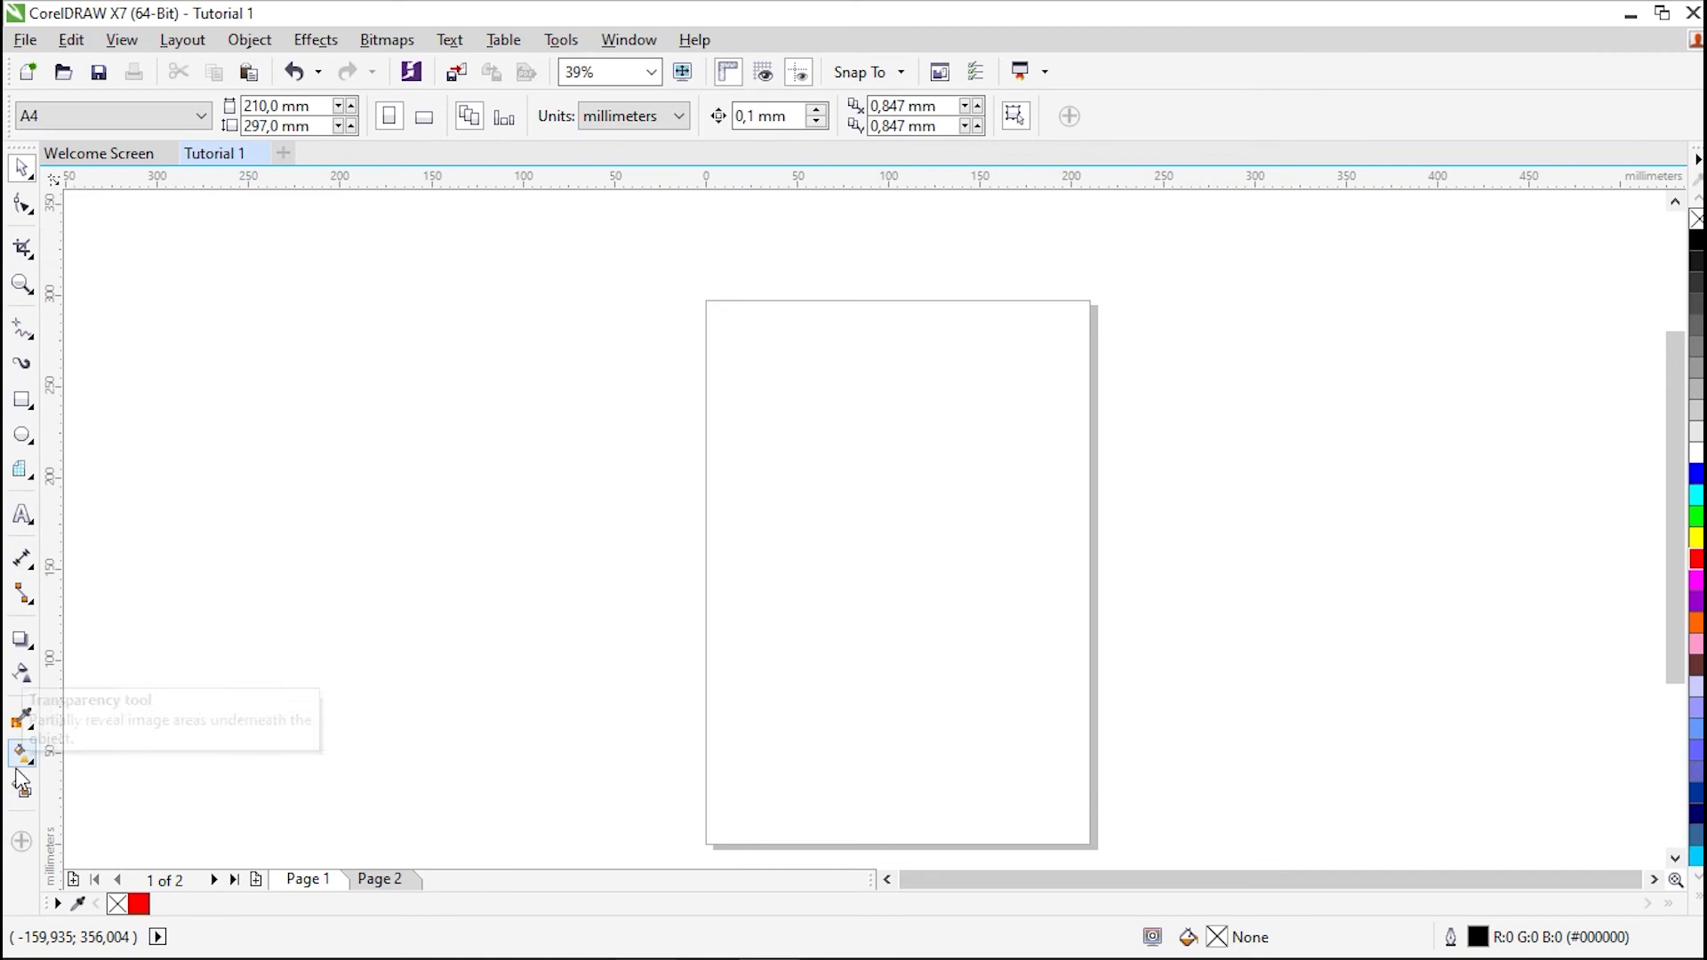
pyautogui.click(21, 167)
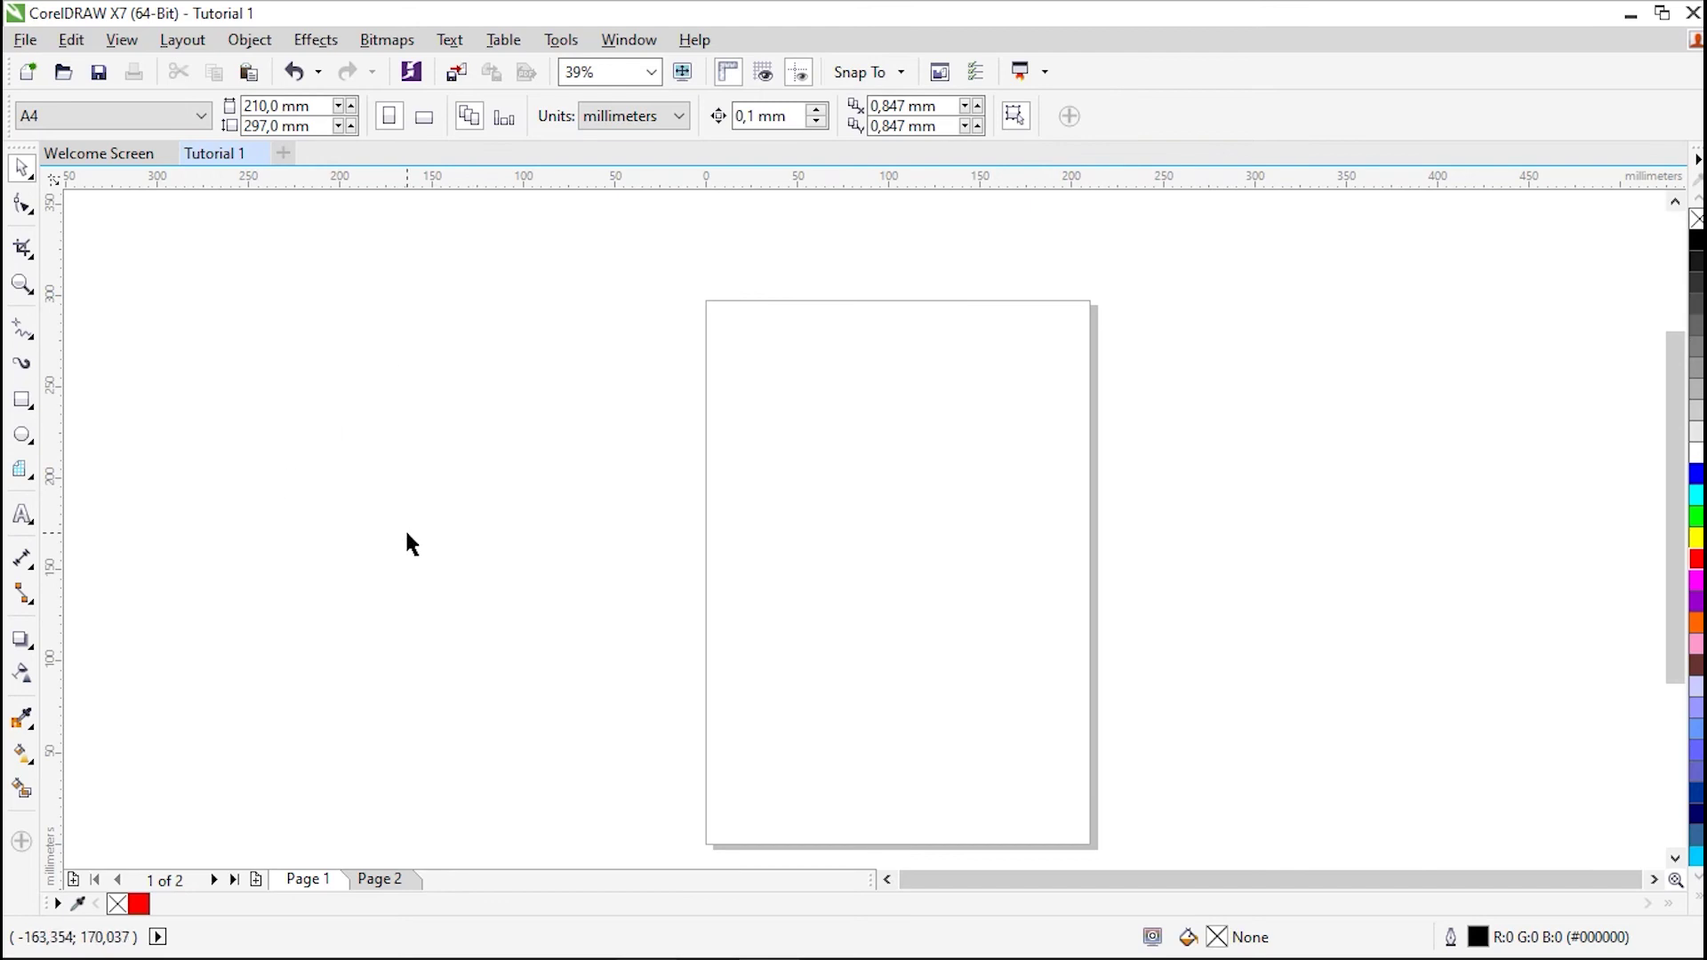
# Draw an ellipse about 90 mm wide and 87 mm high beside the page and fill it with blue
pyautogui.click(22, 435)
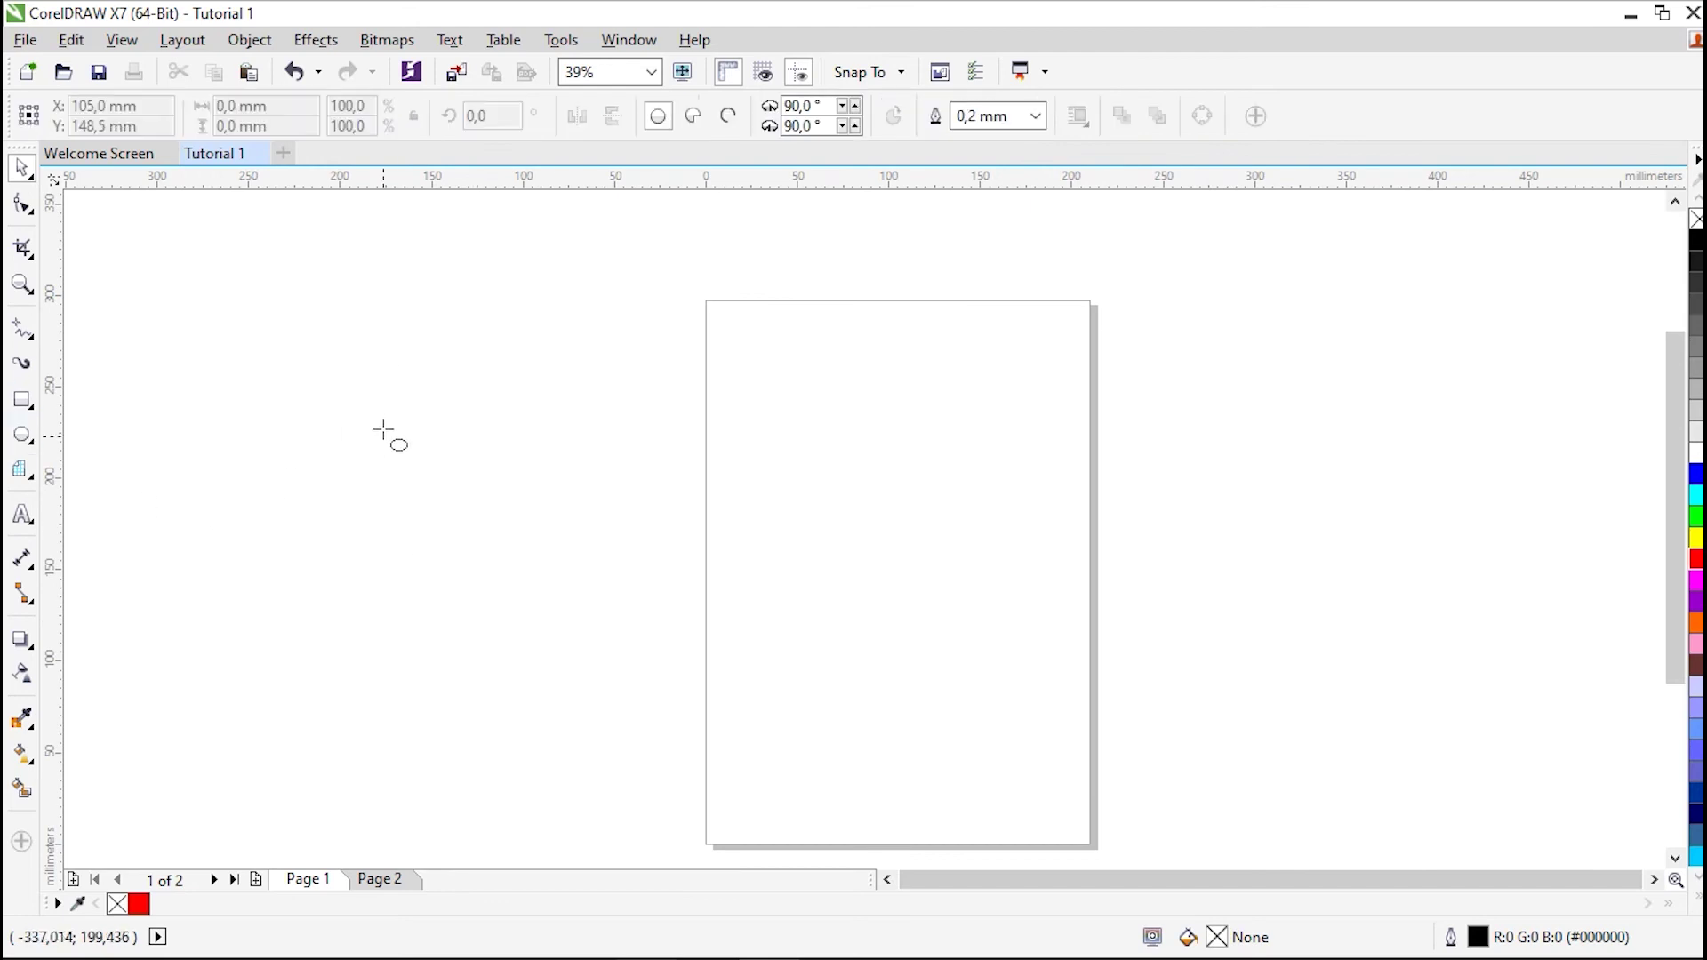
pyautogui.moveTo(383, 424); pyautogui.dragTo(548, 582)
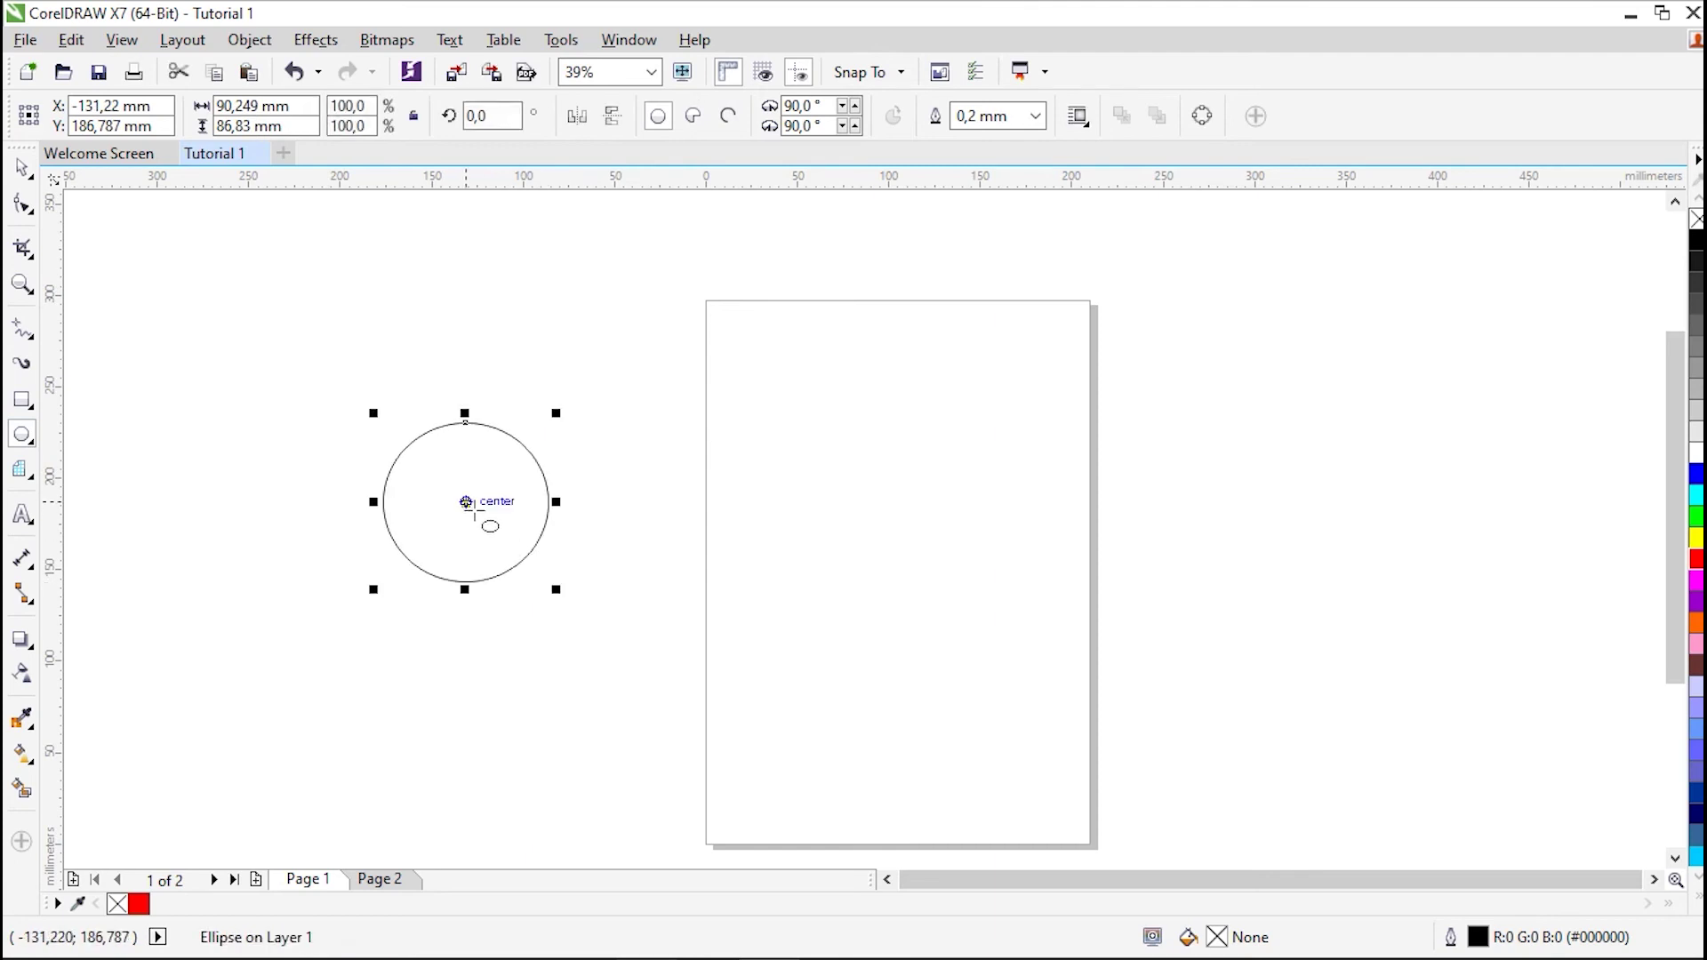
pyautogui.click(1695, 475)
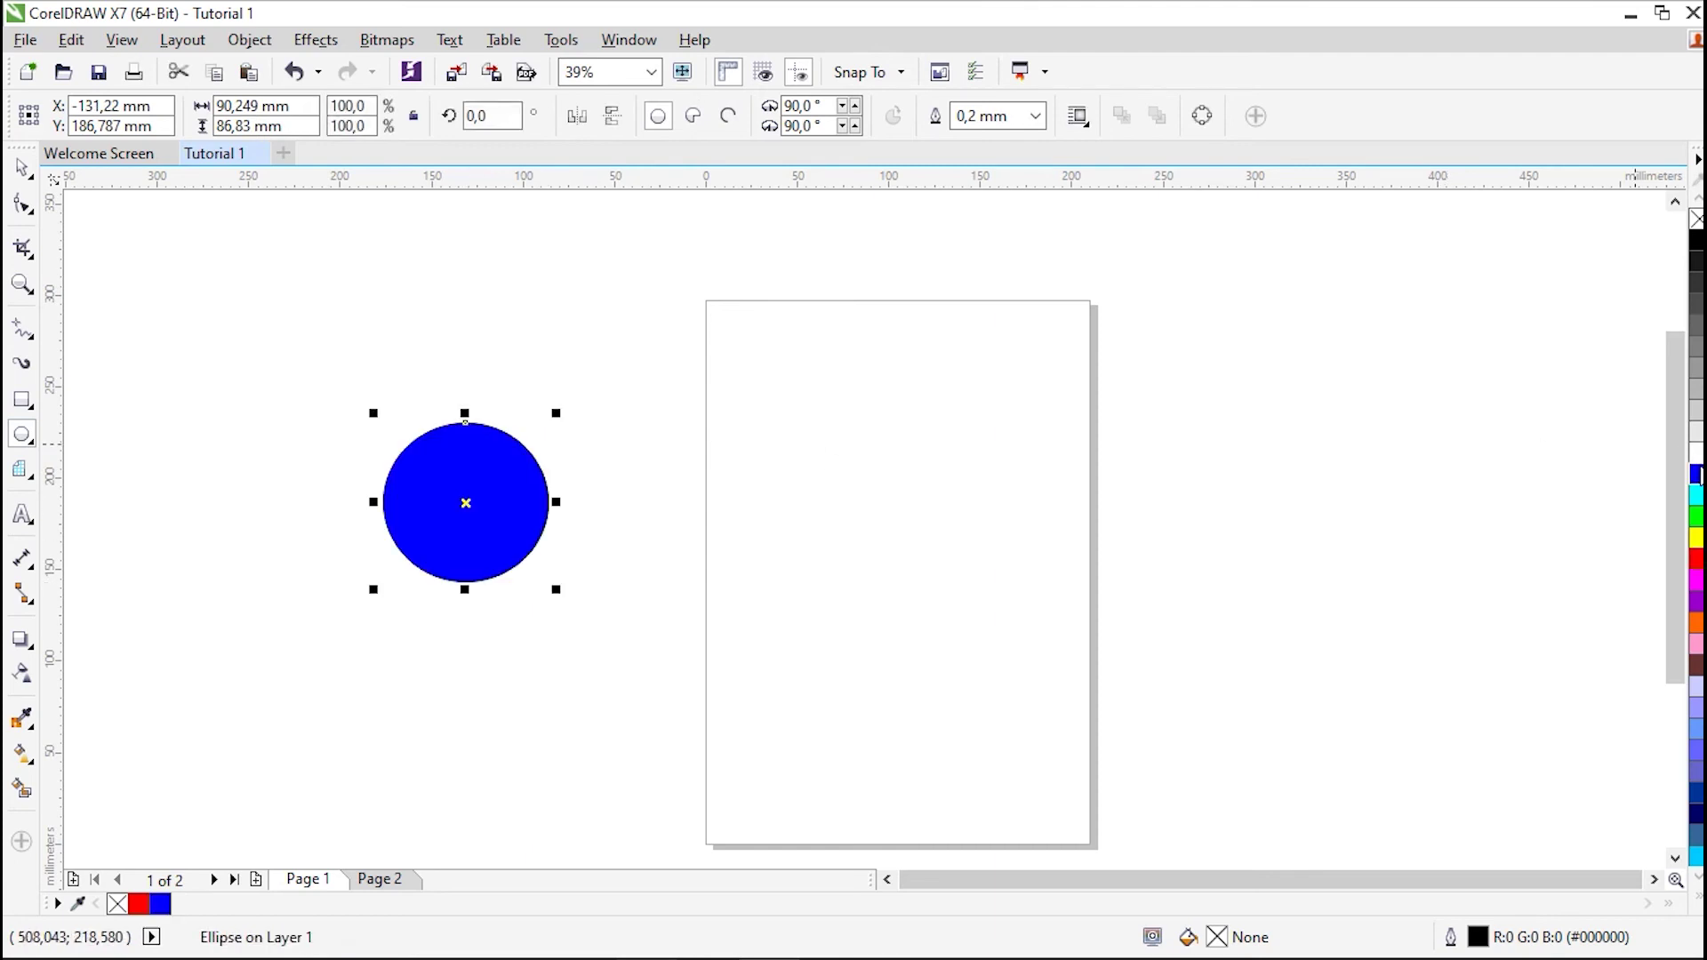
# Select the blue ellipse beside the page and delete it
pyautogui.click(21, 167)
pyautogui.click(490, 473)
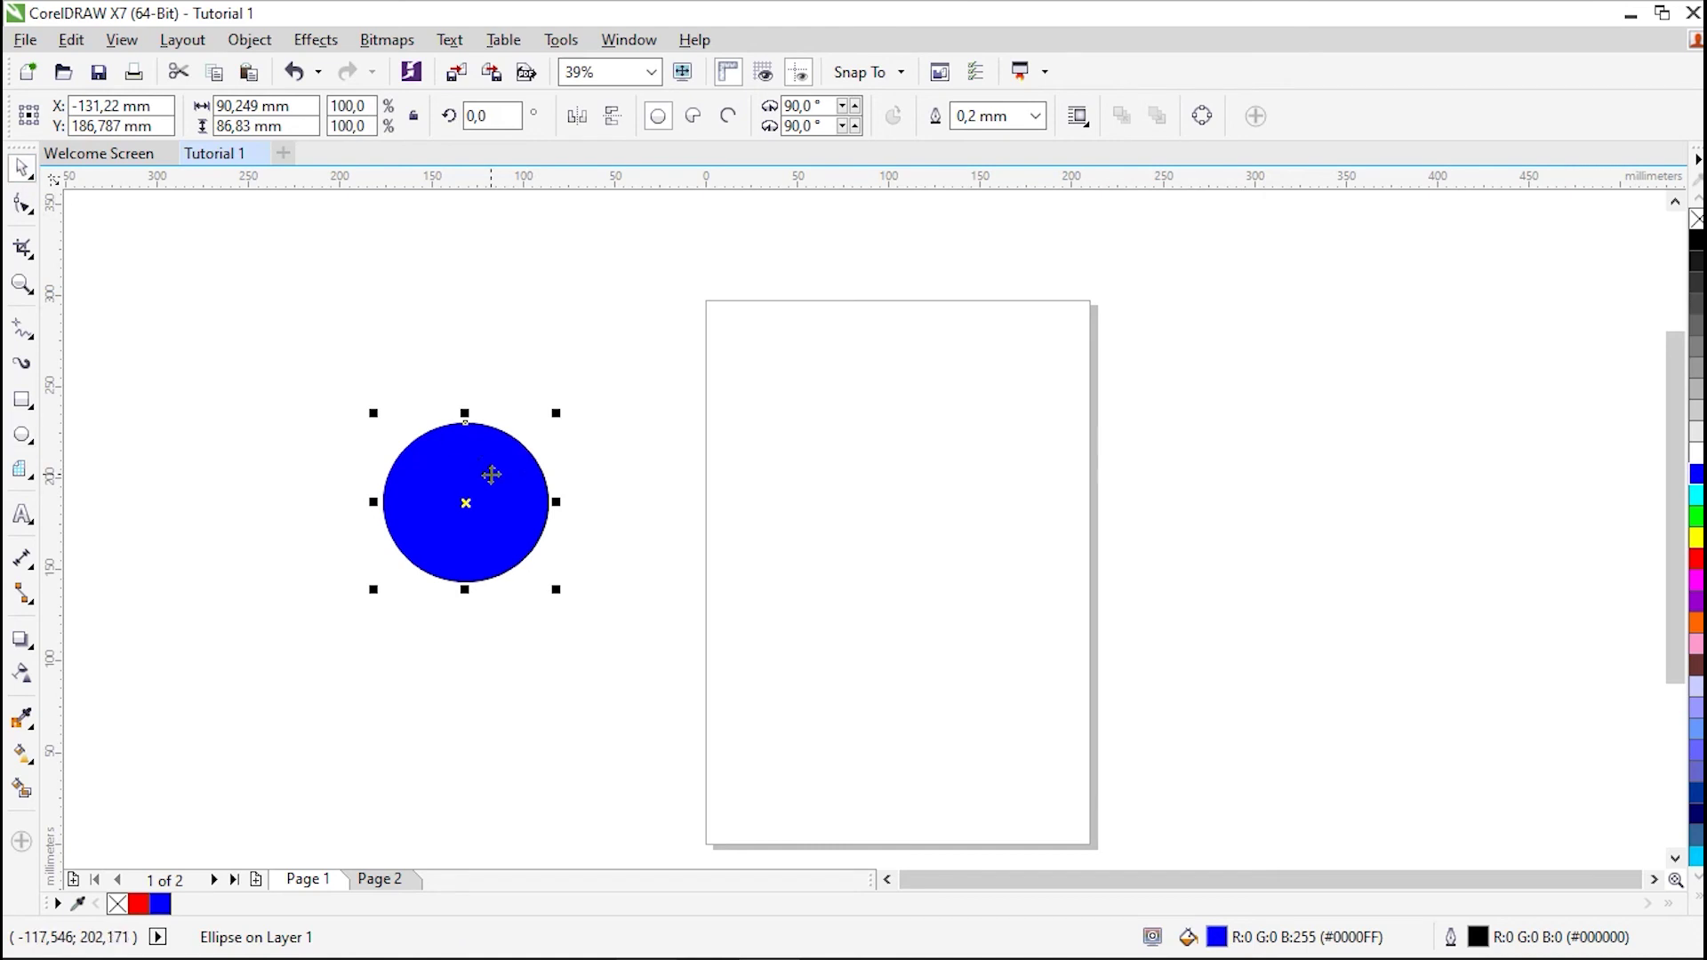
pyautogui.press('Delete')
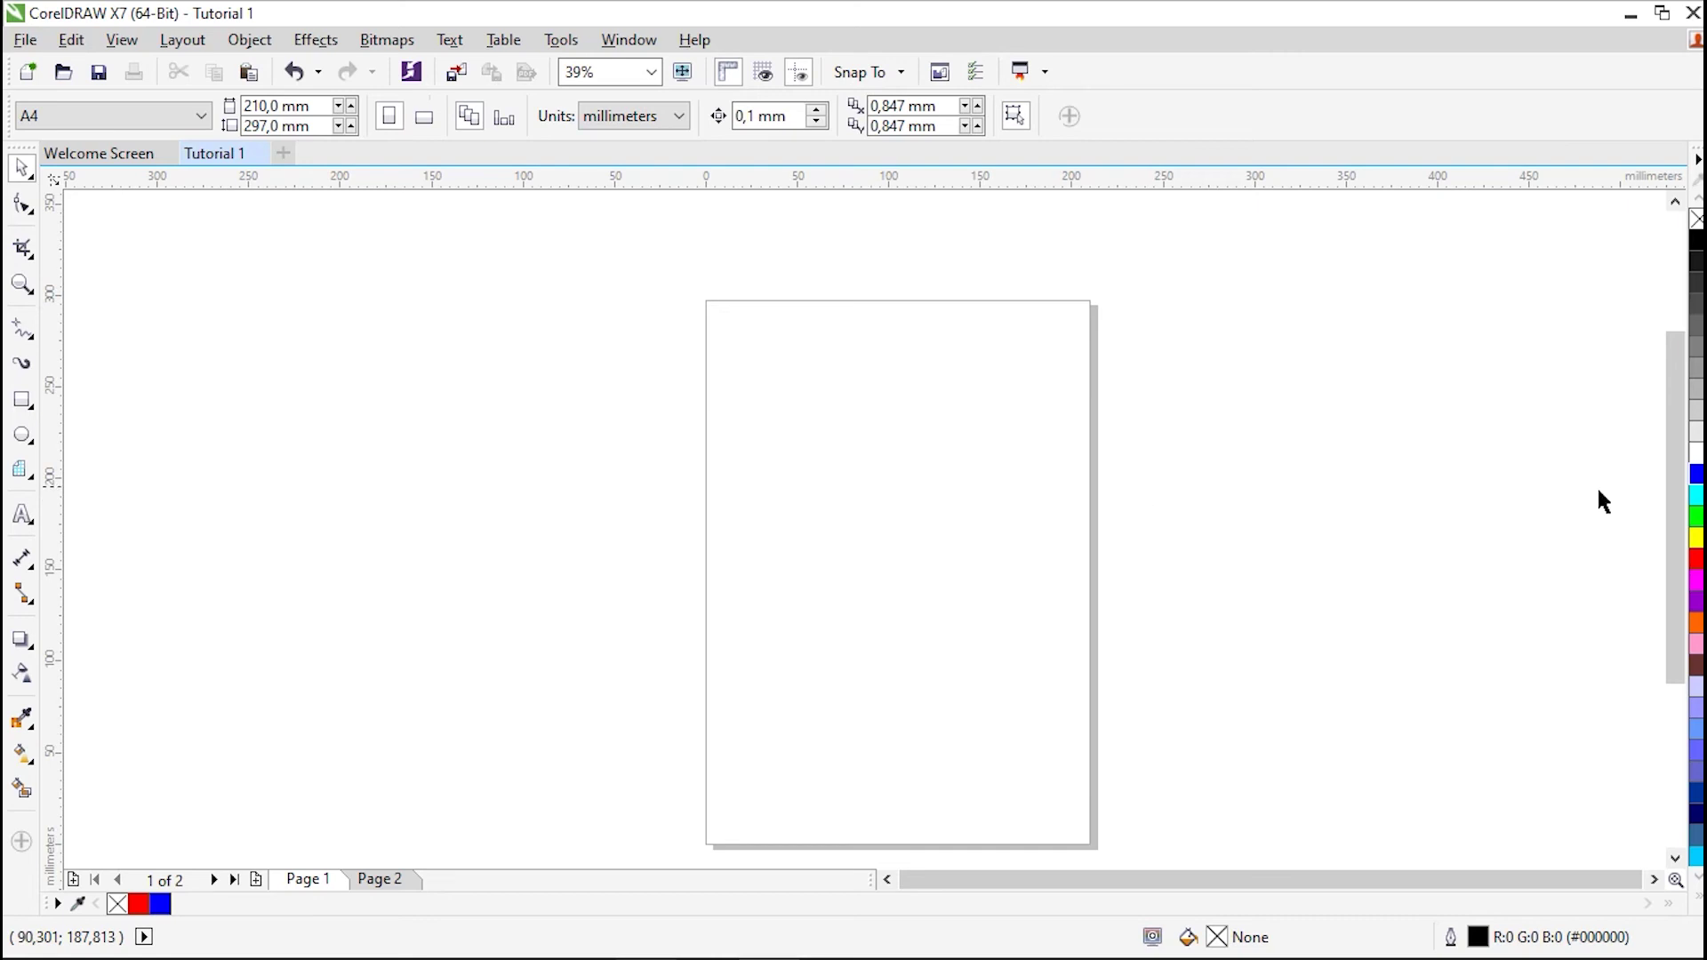
pyautogui.moveTo(1675, 506); pyautogui.dragTo(1674, 547)
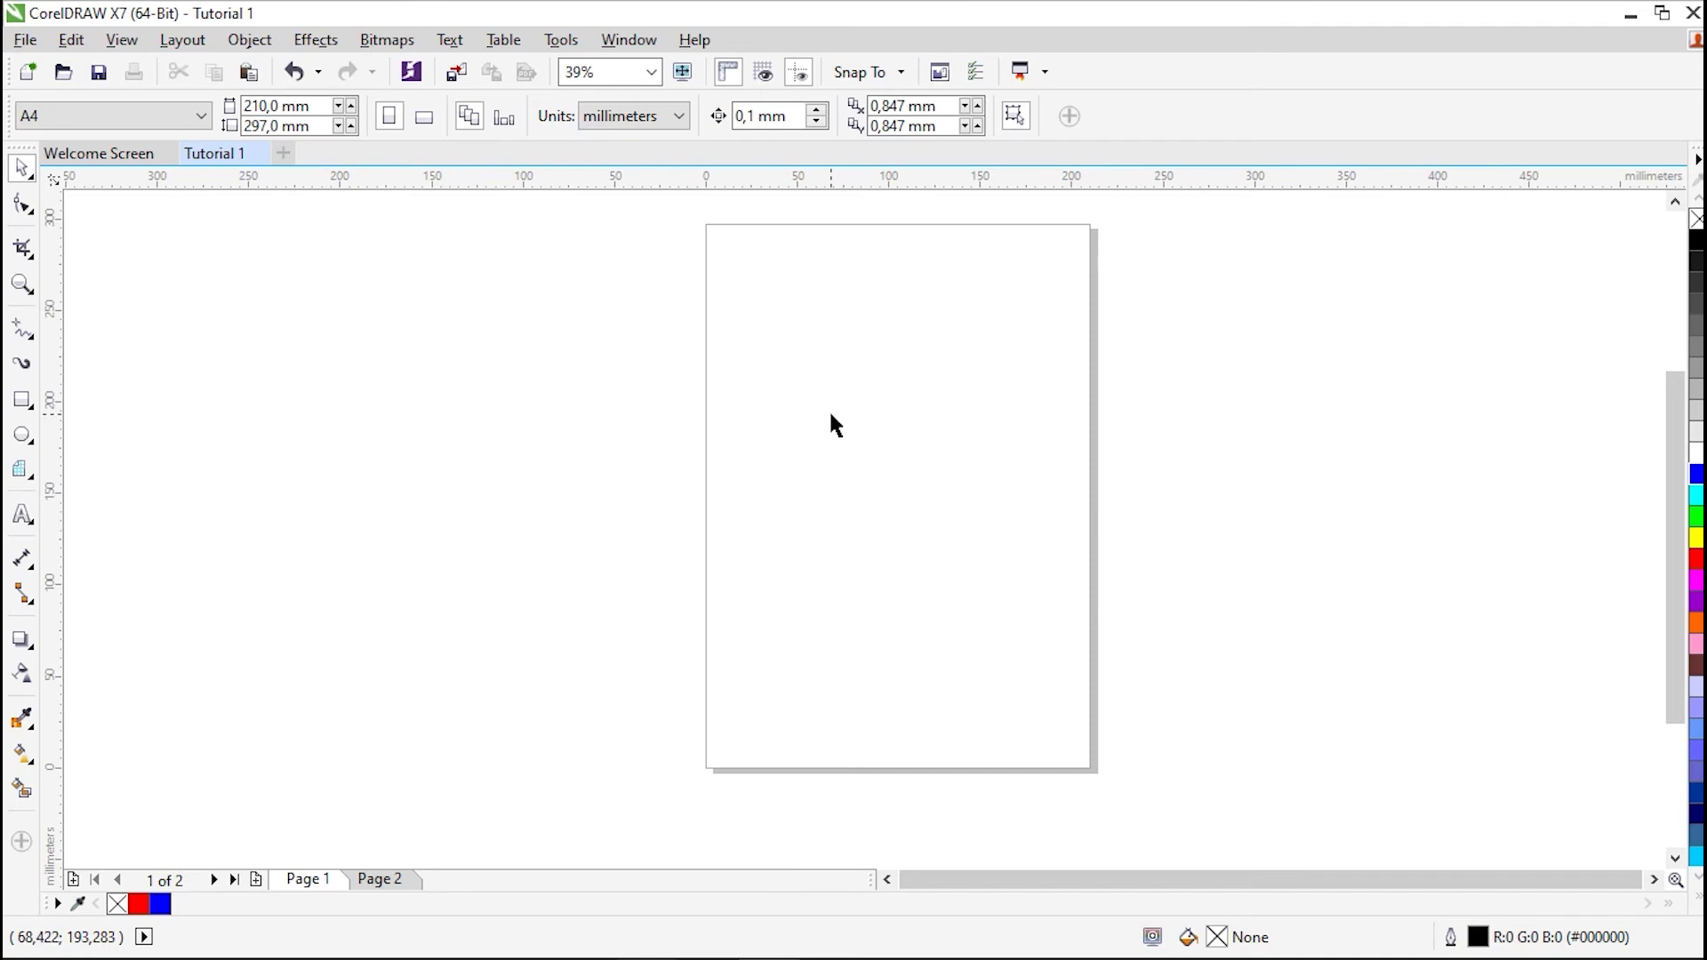
pyautogui.moveTo(736, 261); pyautogui.dragTo(826, 699)
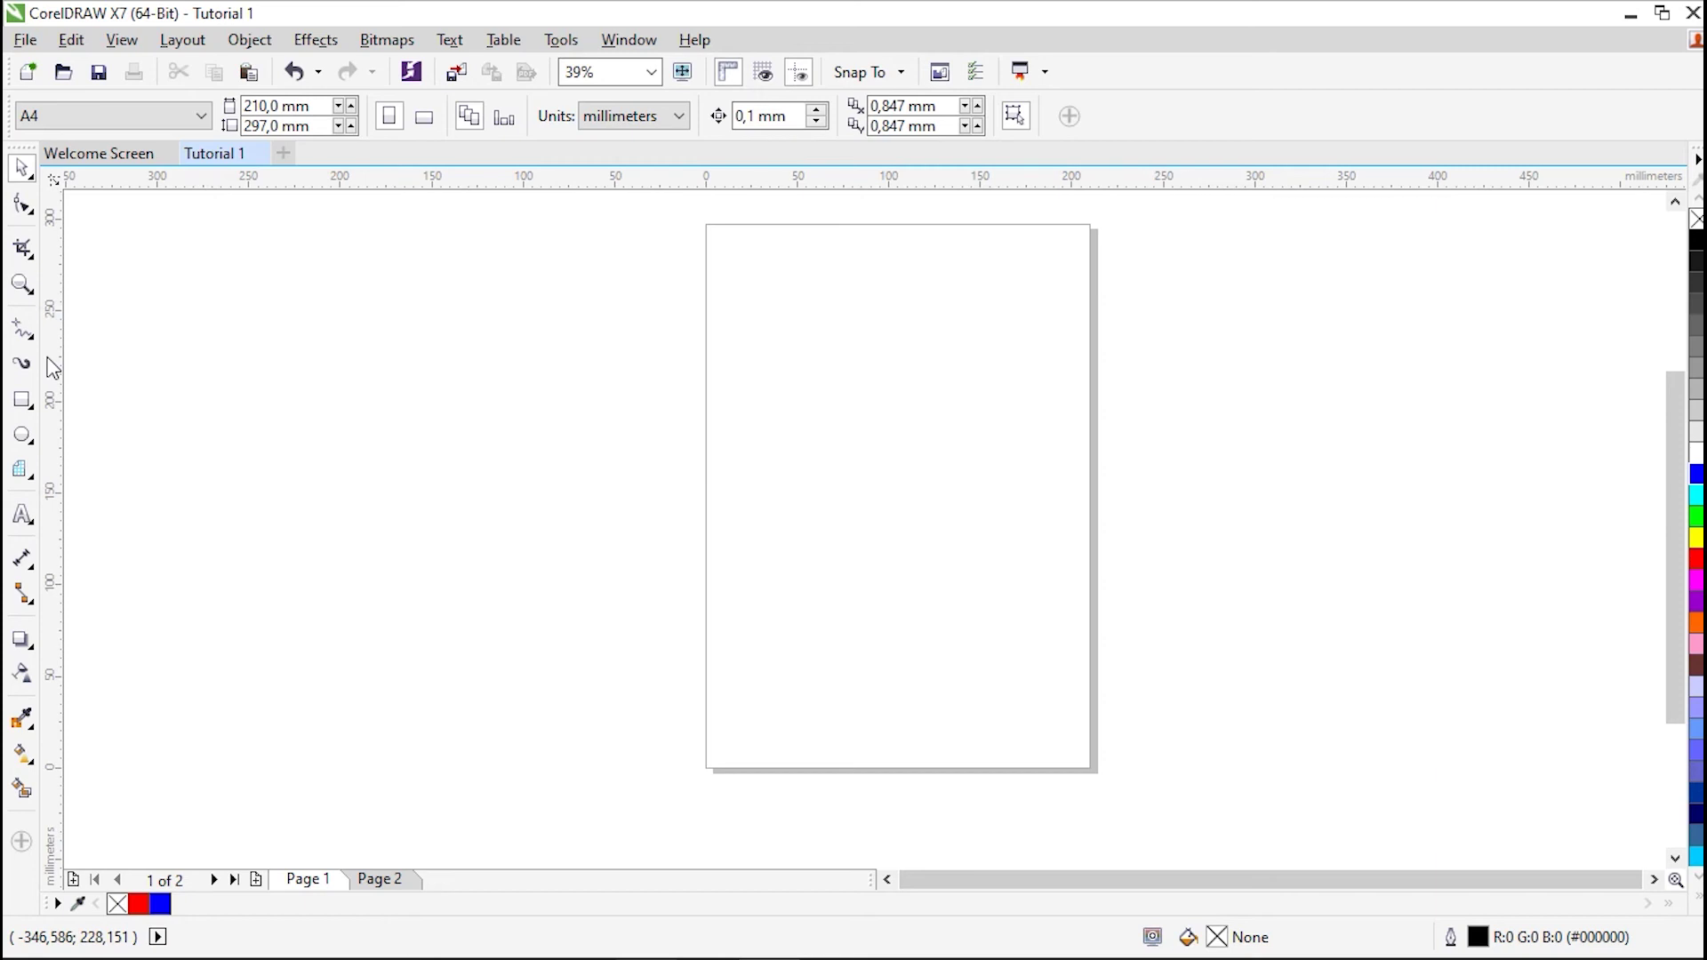
# Add a vertical guideline at about X 48 mm and a horizontal guideline at about Y 179 mm across the page
pyautogui.moveTo(53, 367); pyautogui.dragTo(796, 390)
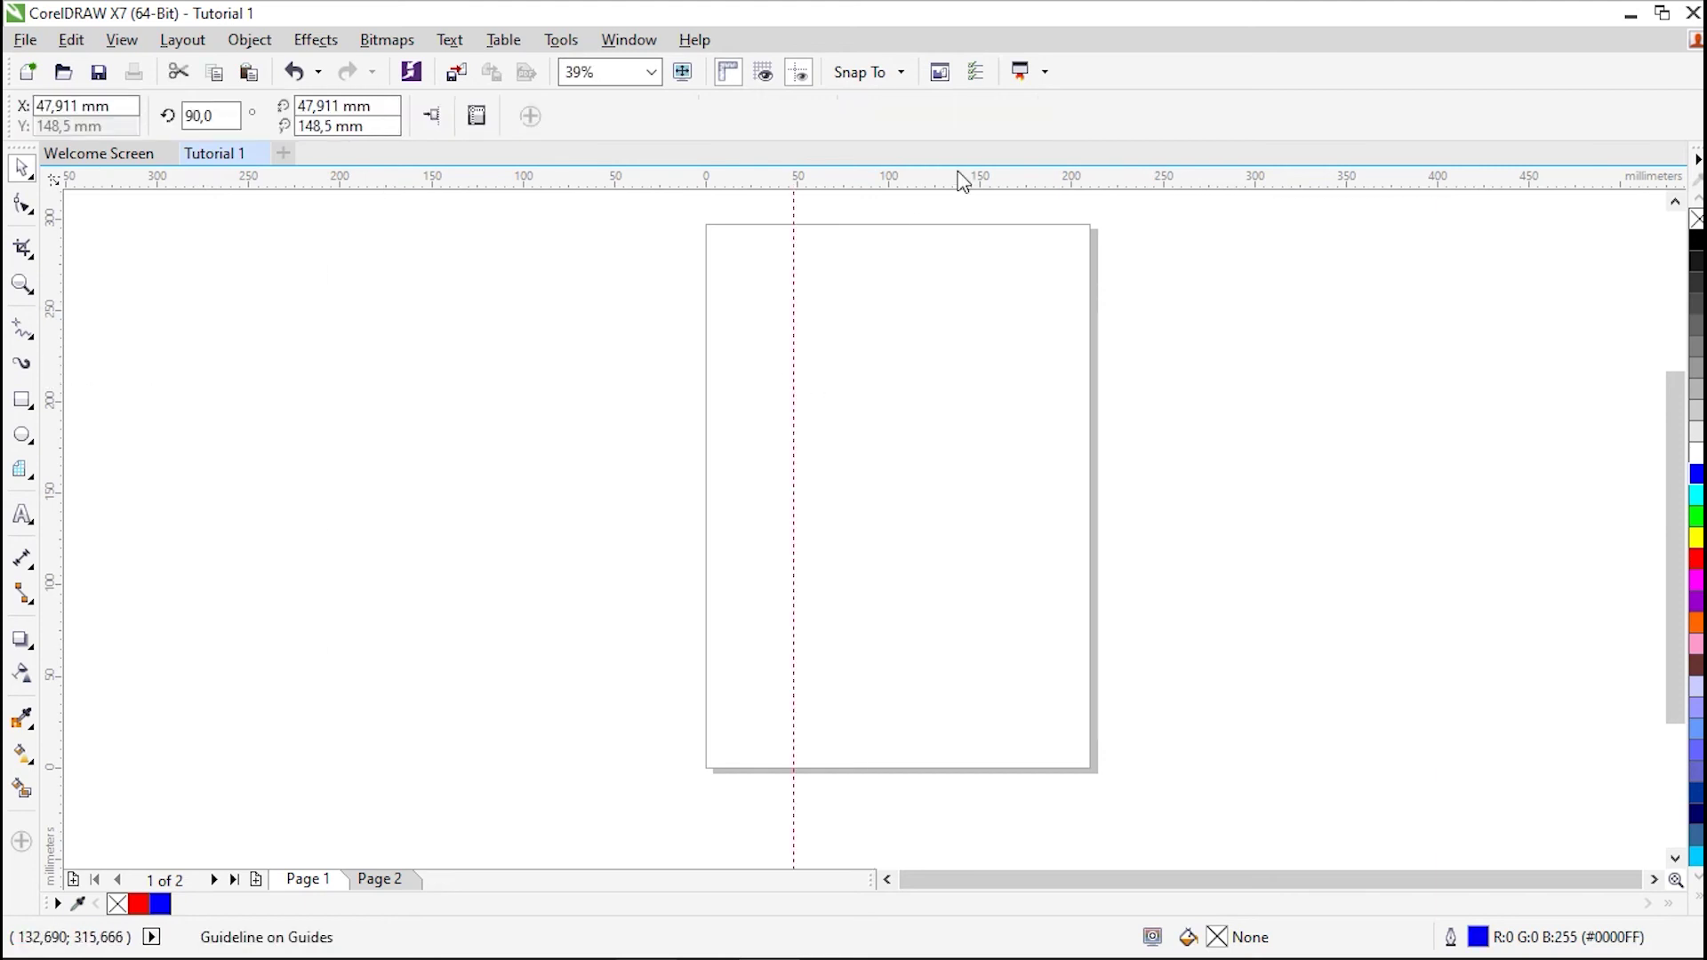
pyautogui.moveTo(985, 177); pyautogui.dragTo(990, 440)
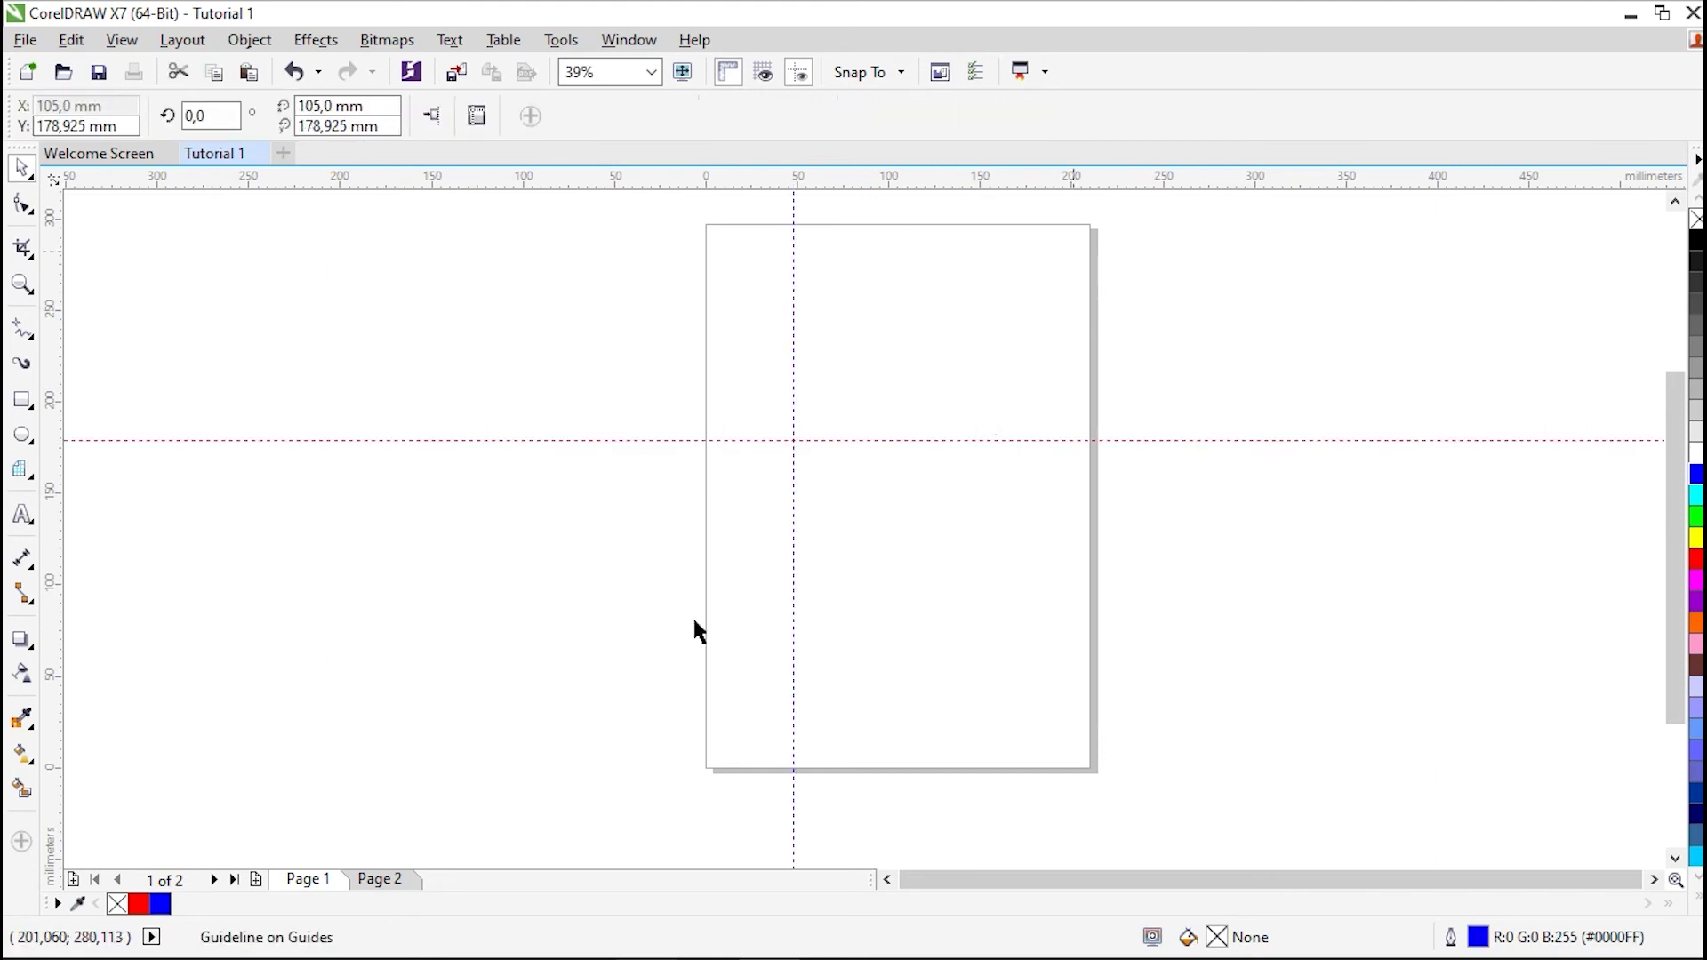
# Add a second vertical guideline at about X 185 mm and a second horizontal guideline at about Y 120 mm
pyautogui.moveTo(53, 560); pyautogui.dragTo(1043, 513)
pyautogui.moveTo(941, 177); pyautogui.dragTo(932, 549)
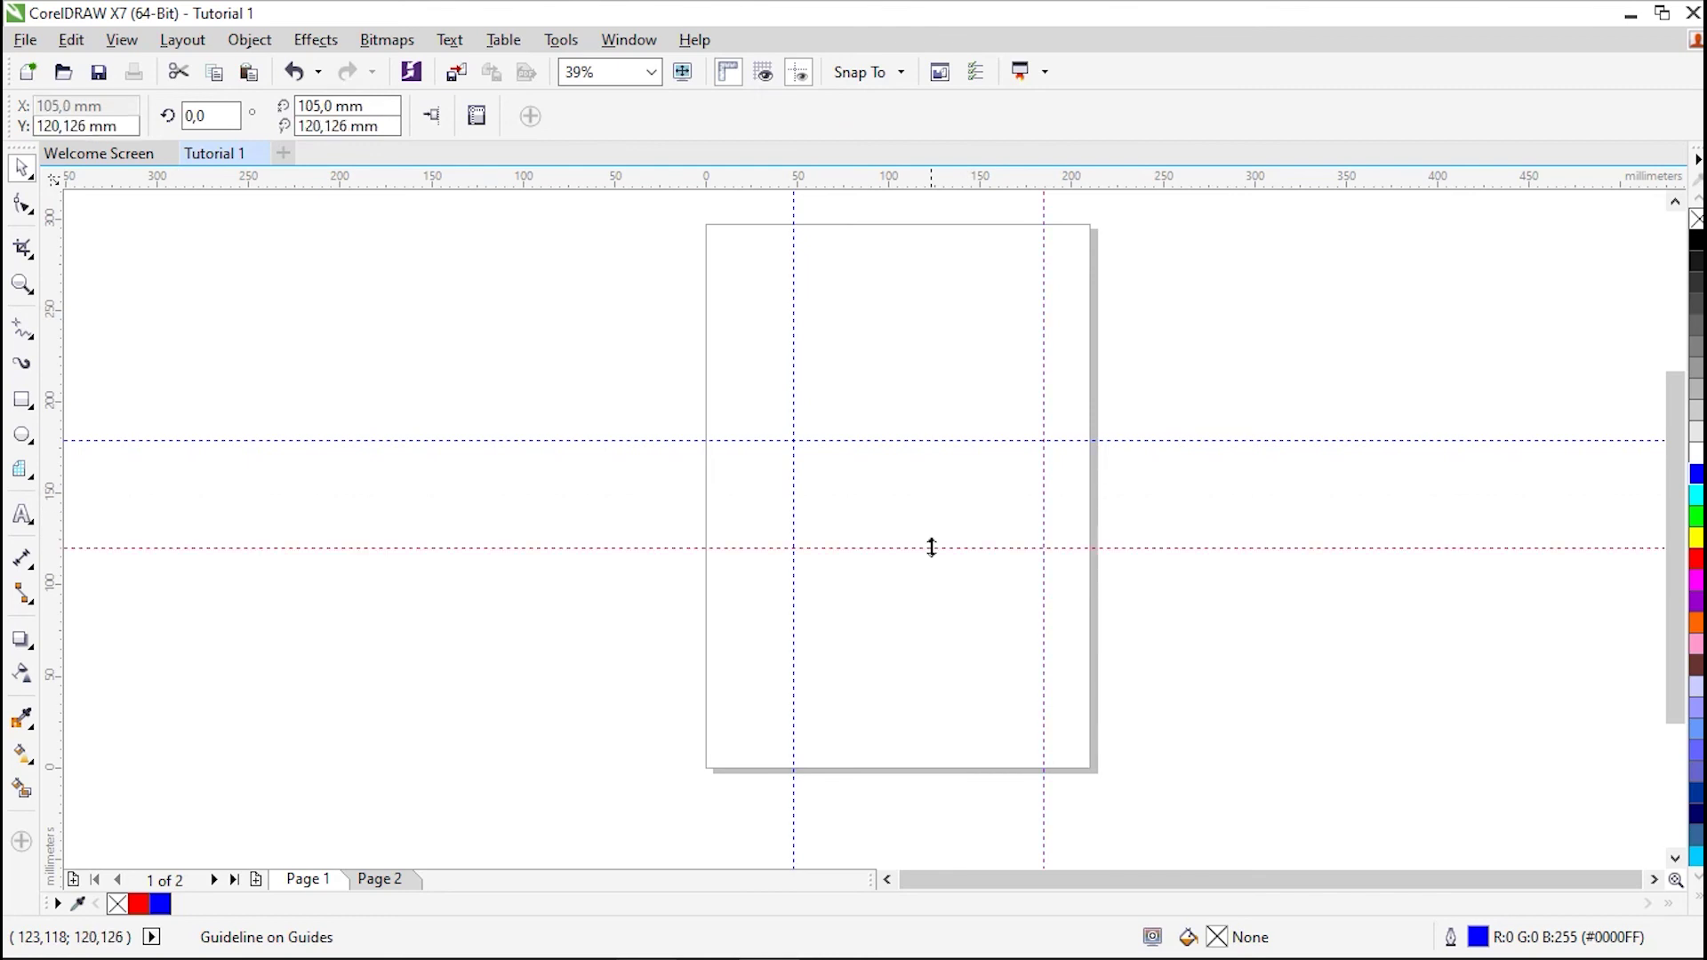
# Draw a rectangle about 136 mm wide and 59 mm high inside the four guidelines and delete it
pyautogui.click(23, 400)
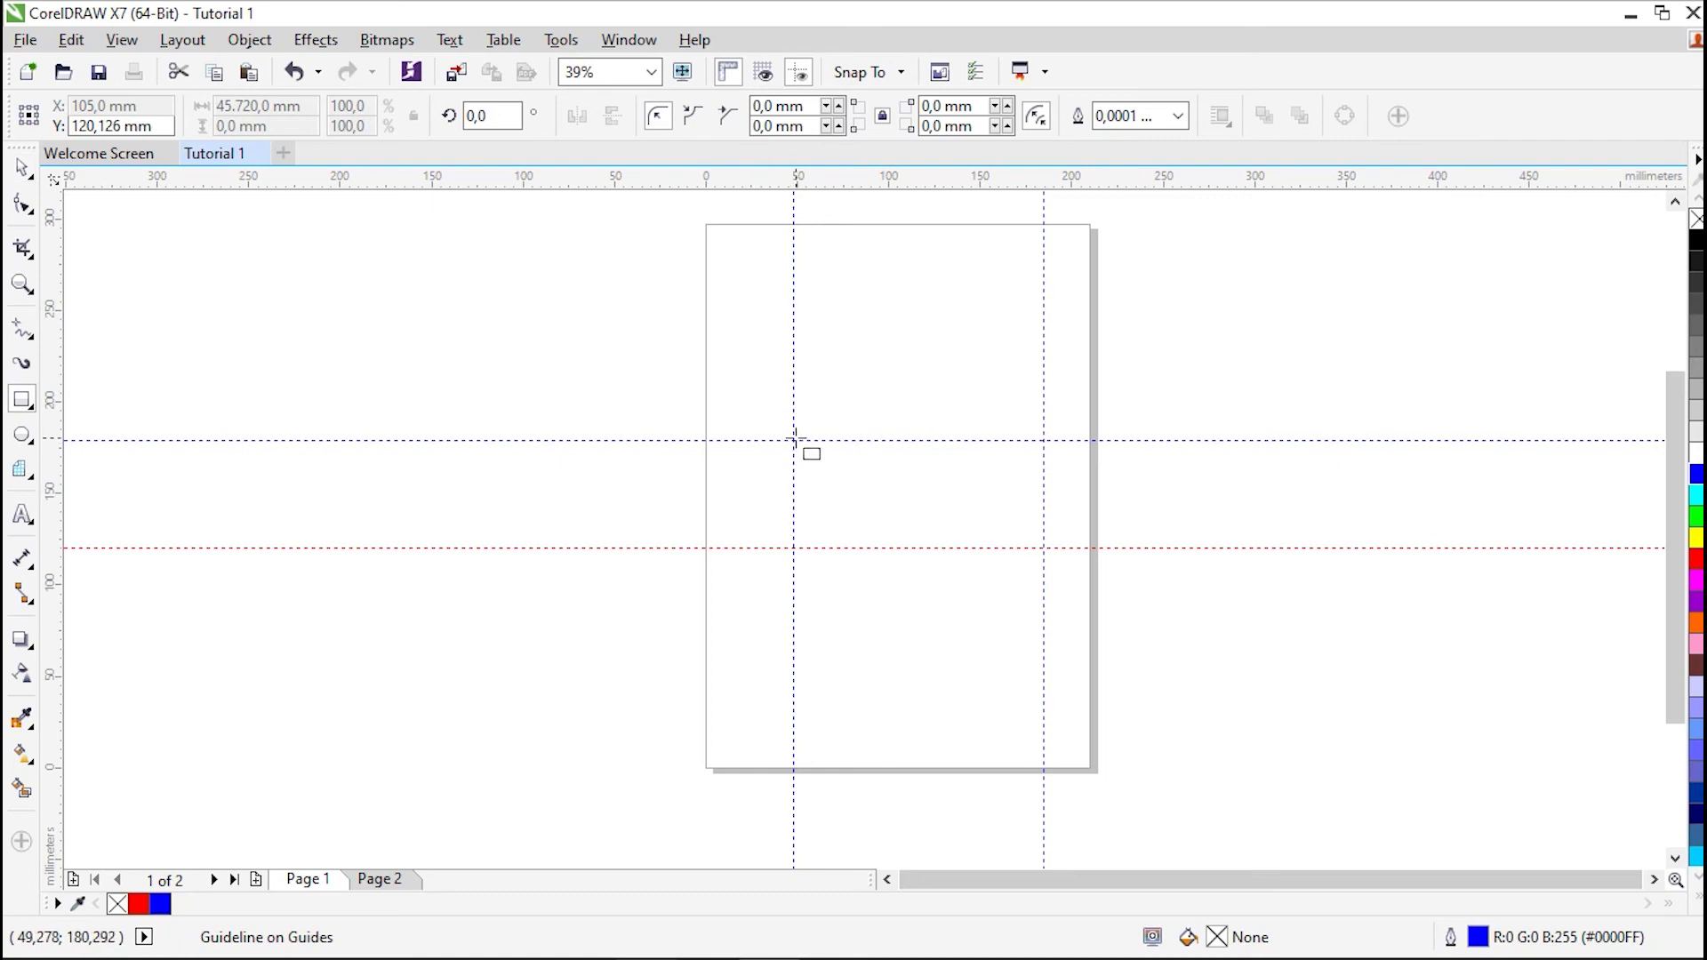
pyautogui.moveTo(793, 442); pyautogui.dragTo(1044, 551)
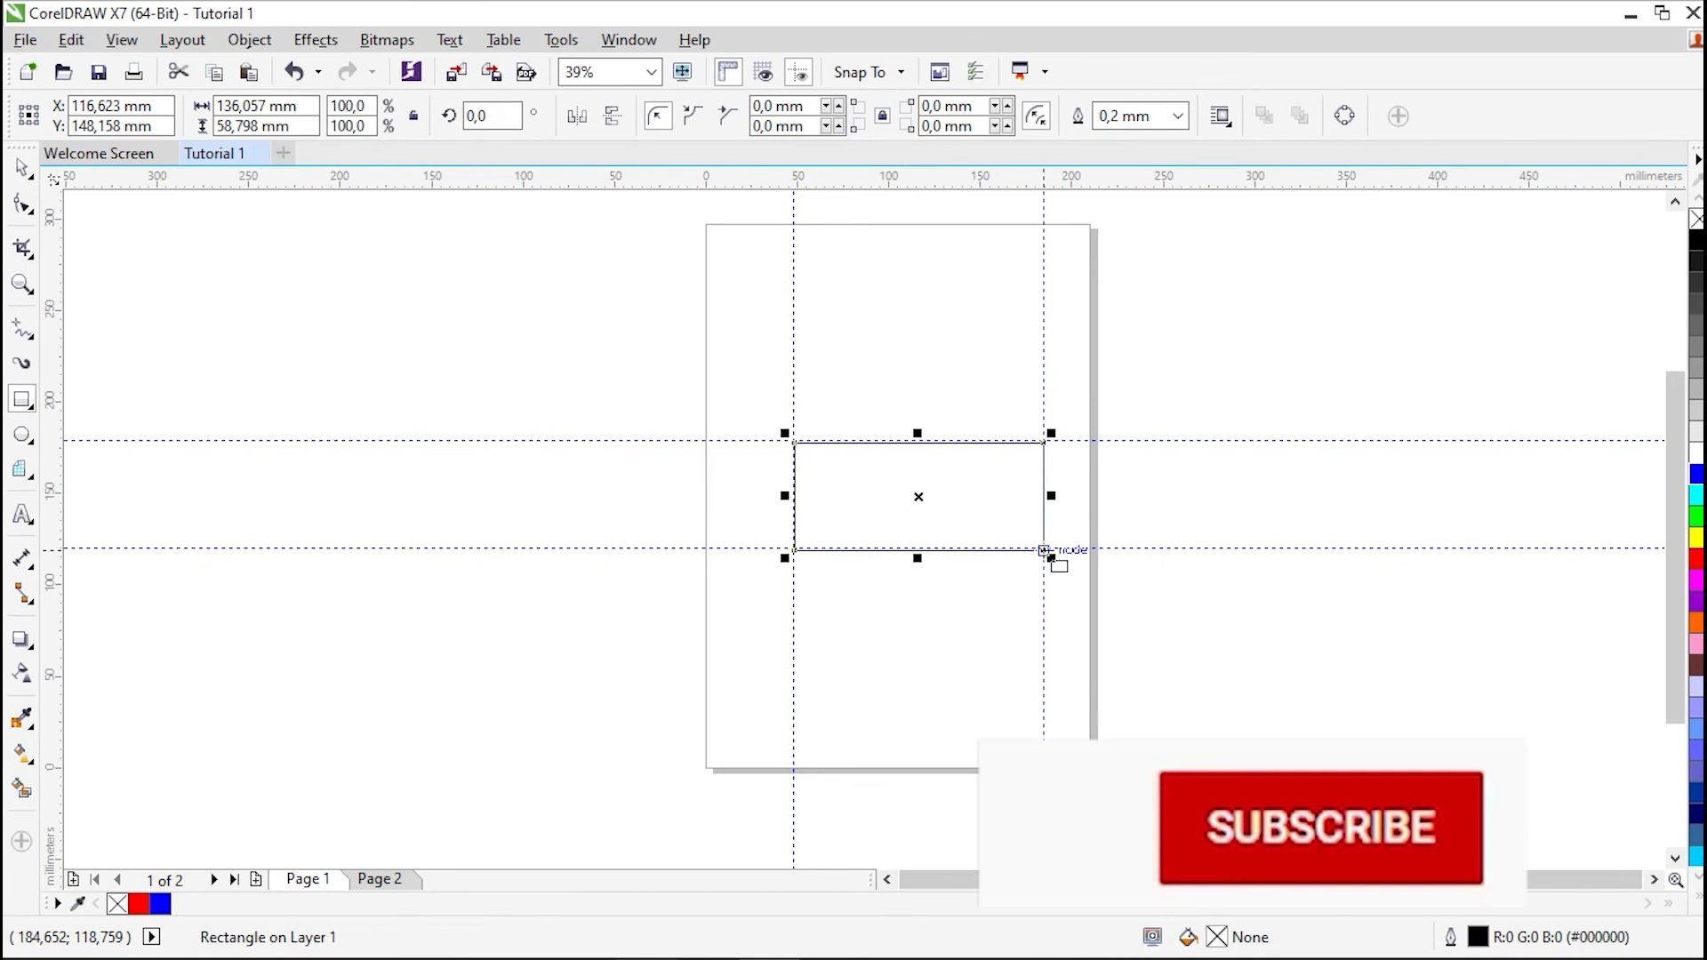
pyautogui.click(22, 169)
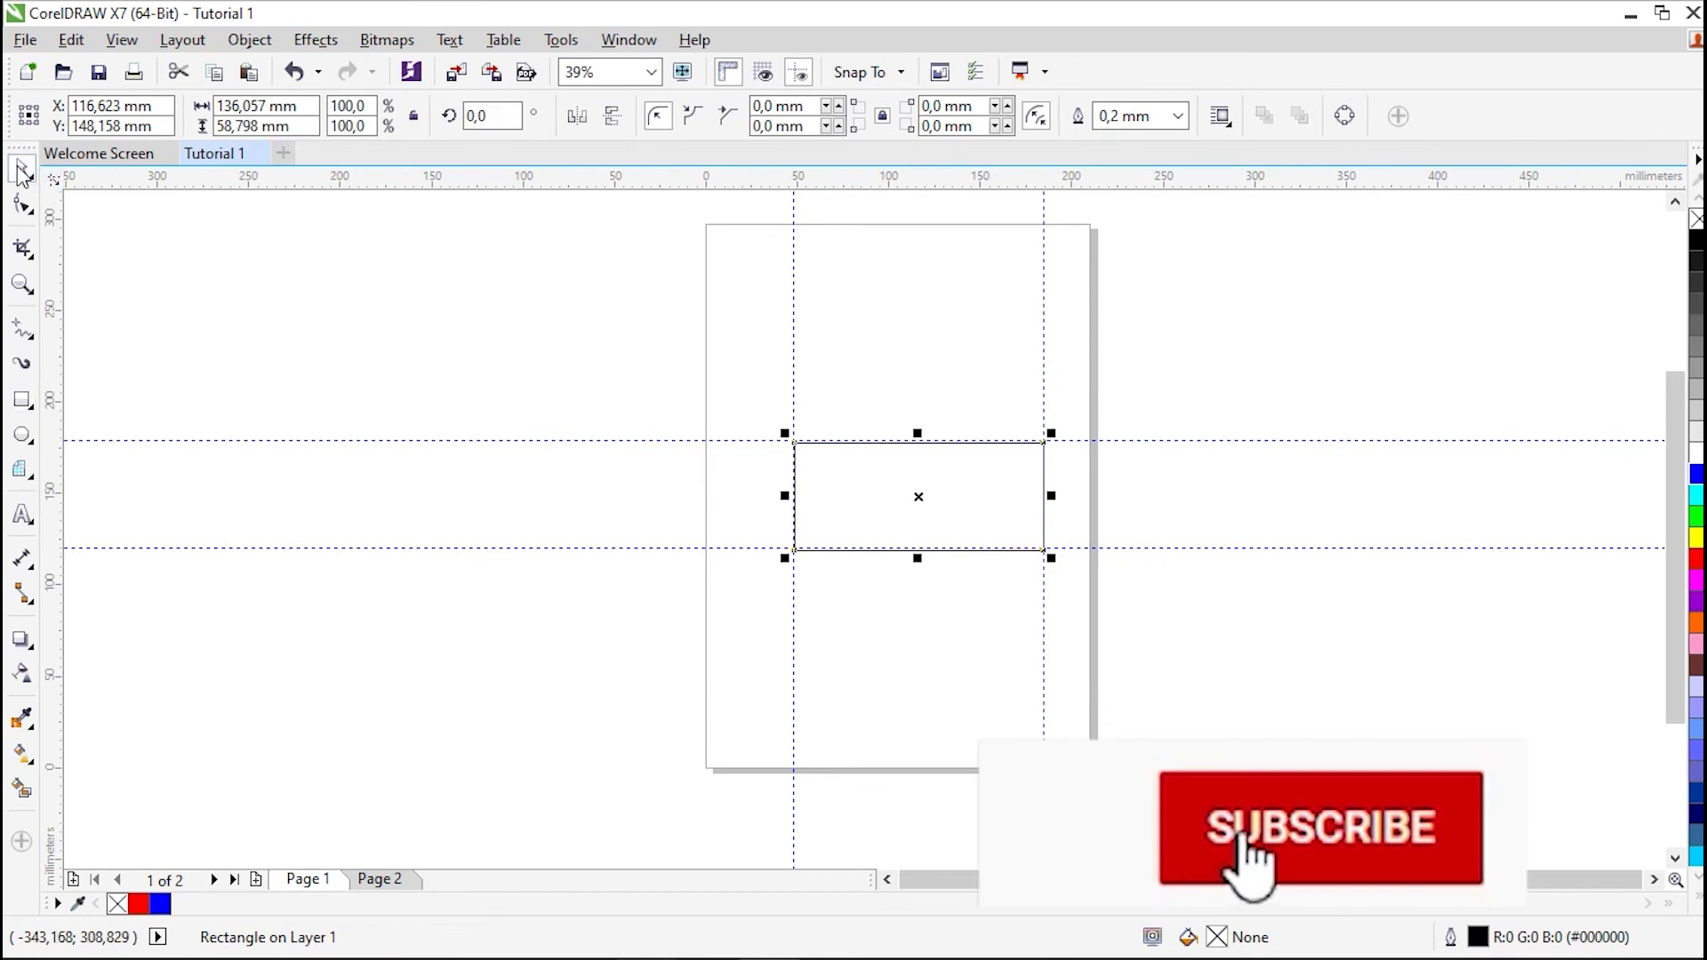
pyautogui.press('Delete')
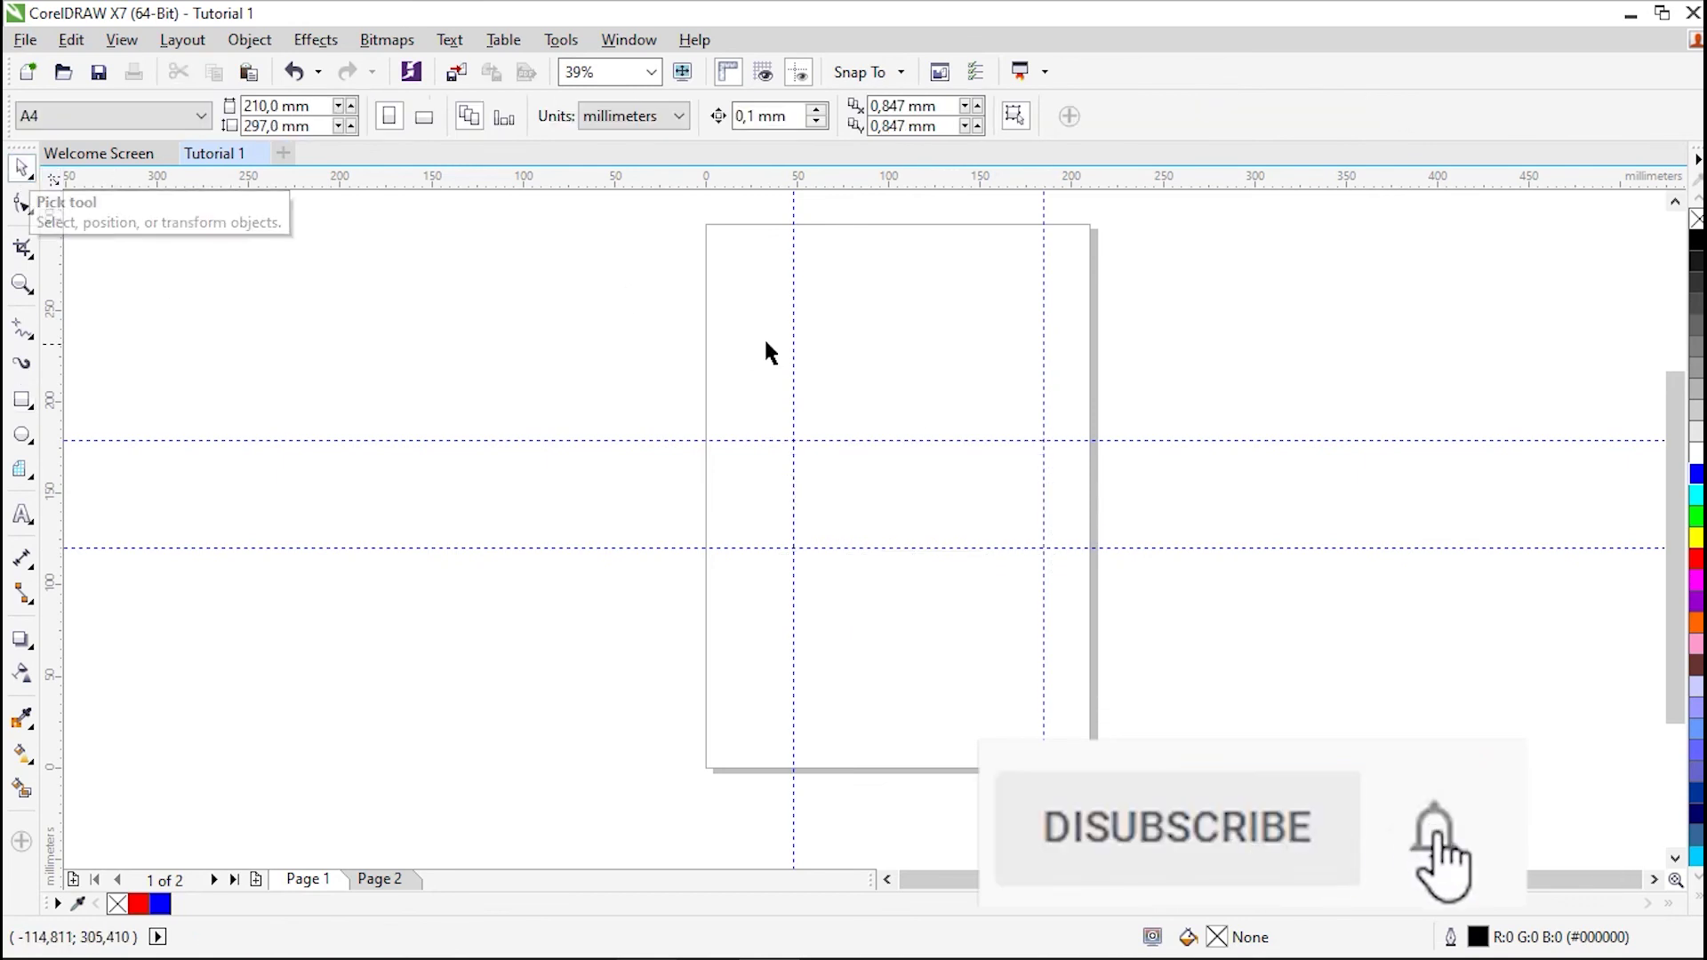
# Remove all four guidelines from the page by returning them to the rulers
pyautogui.moveTo(792, 335); pyautogui.dragTo(61, 320)
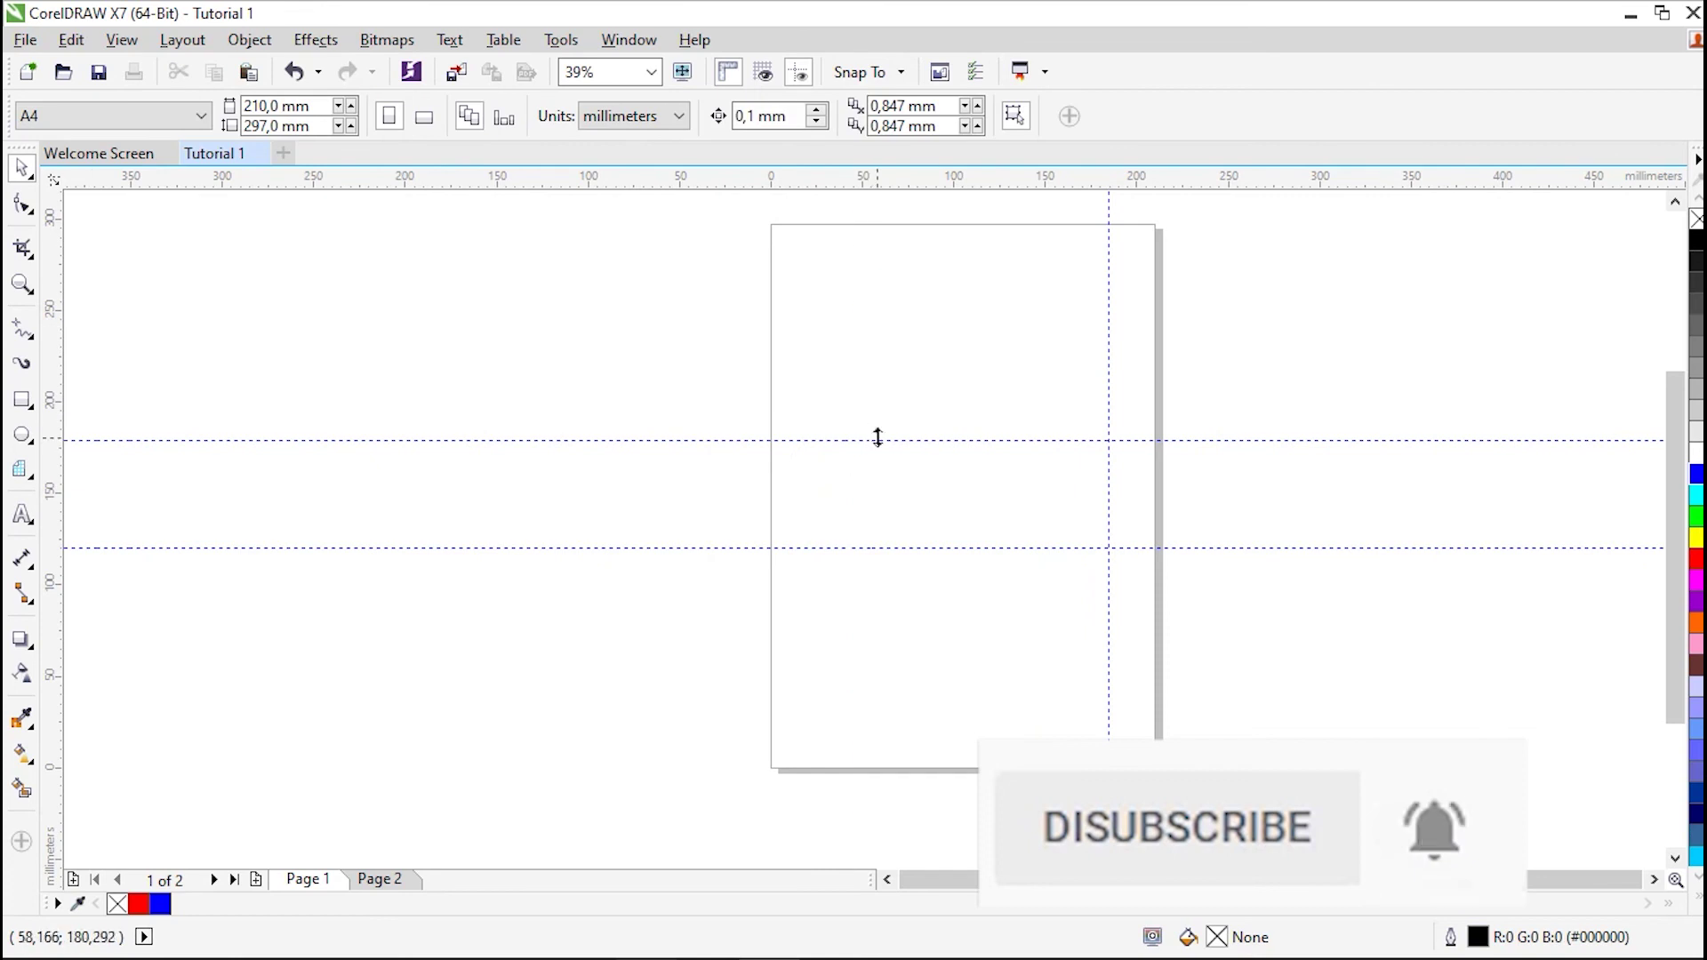
pyautogui.moveTo(878, 437); pyautogui.dragTo(936, 175)
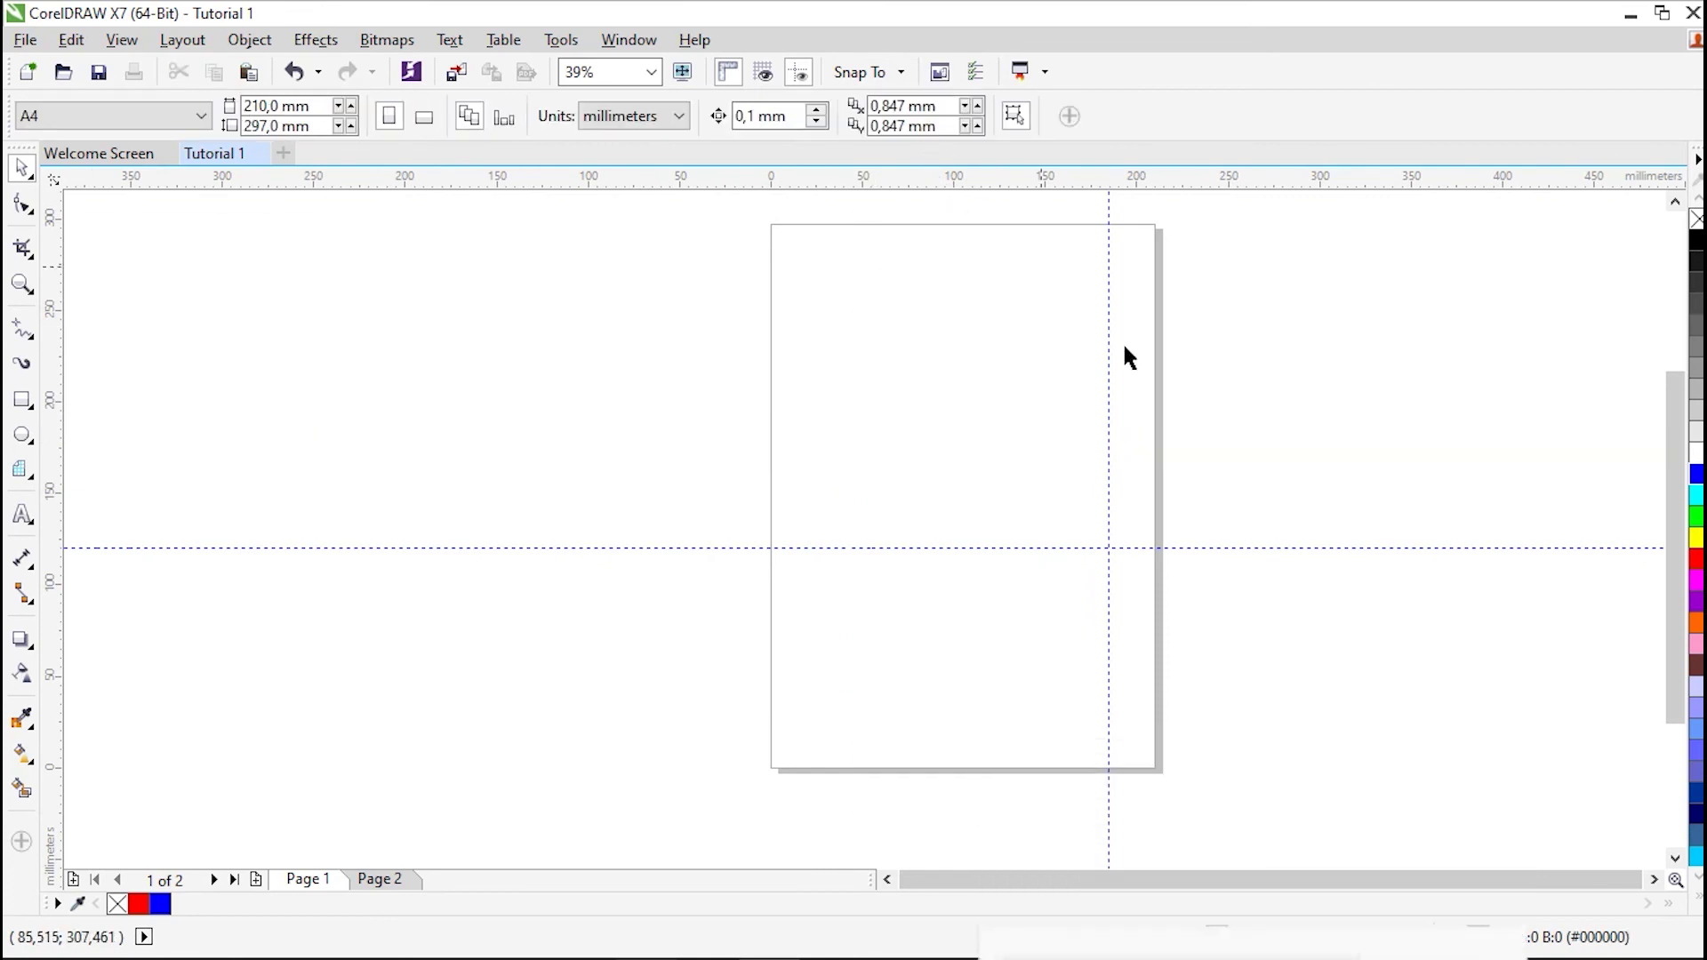
pyautogui.moveTo(1108, 362); pyautogui.dragTo(55, 368)
pyautogui.moveTo(827, 546); pyautogui.dragTo(899, 191)
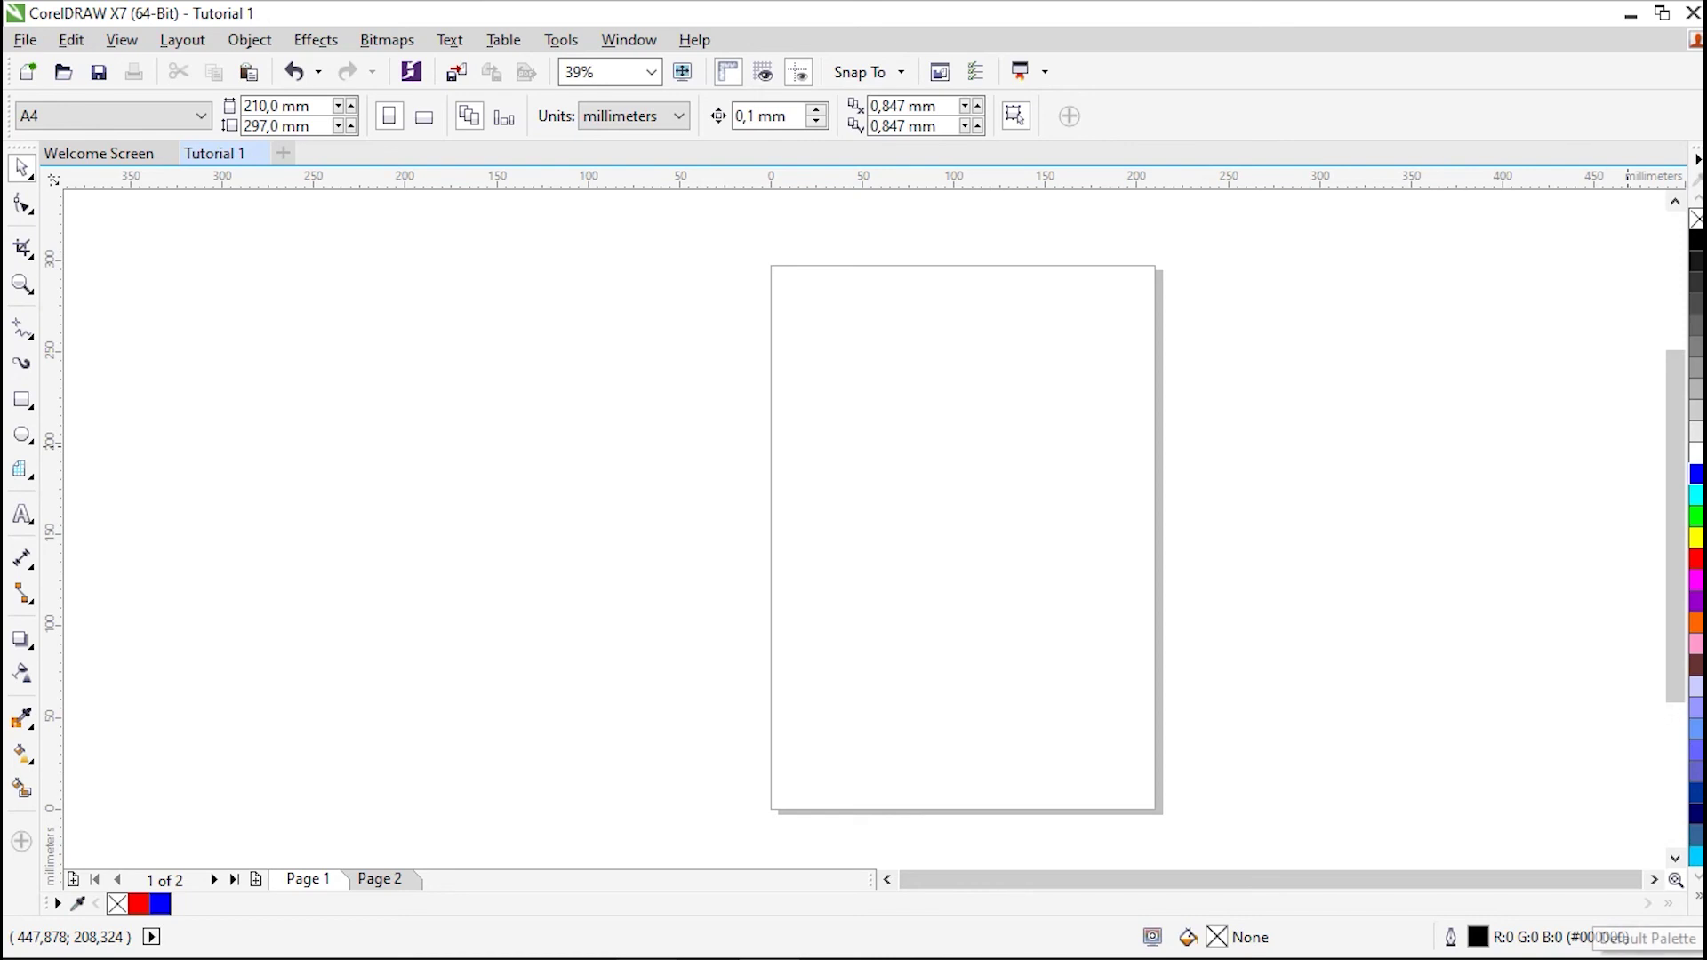
# Expand the default colour palette to view all its swatches and collapse it again
pyautogui.click(1699, 900)
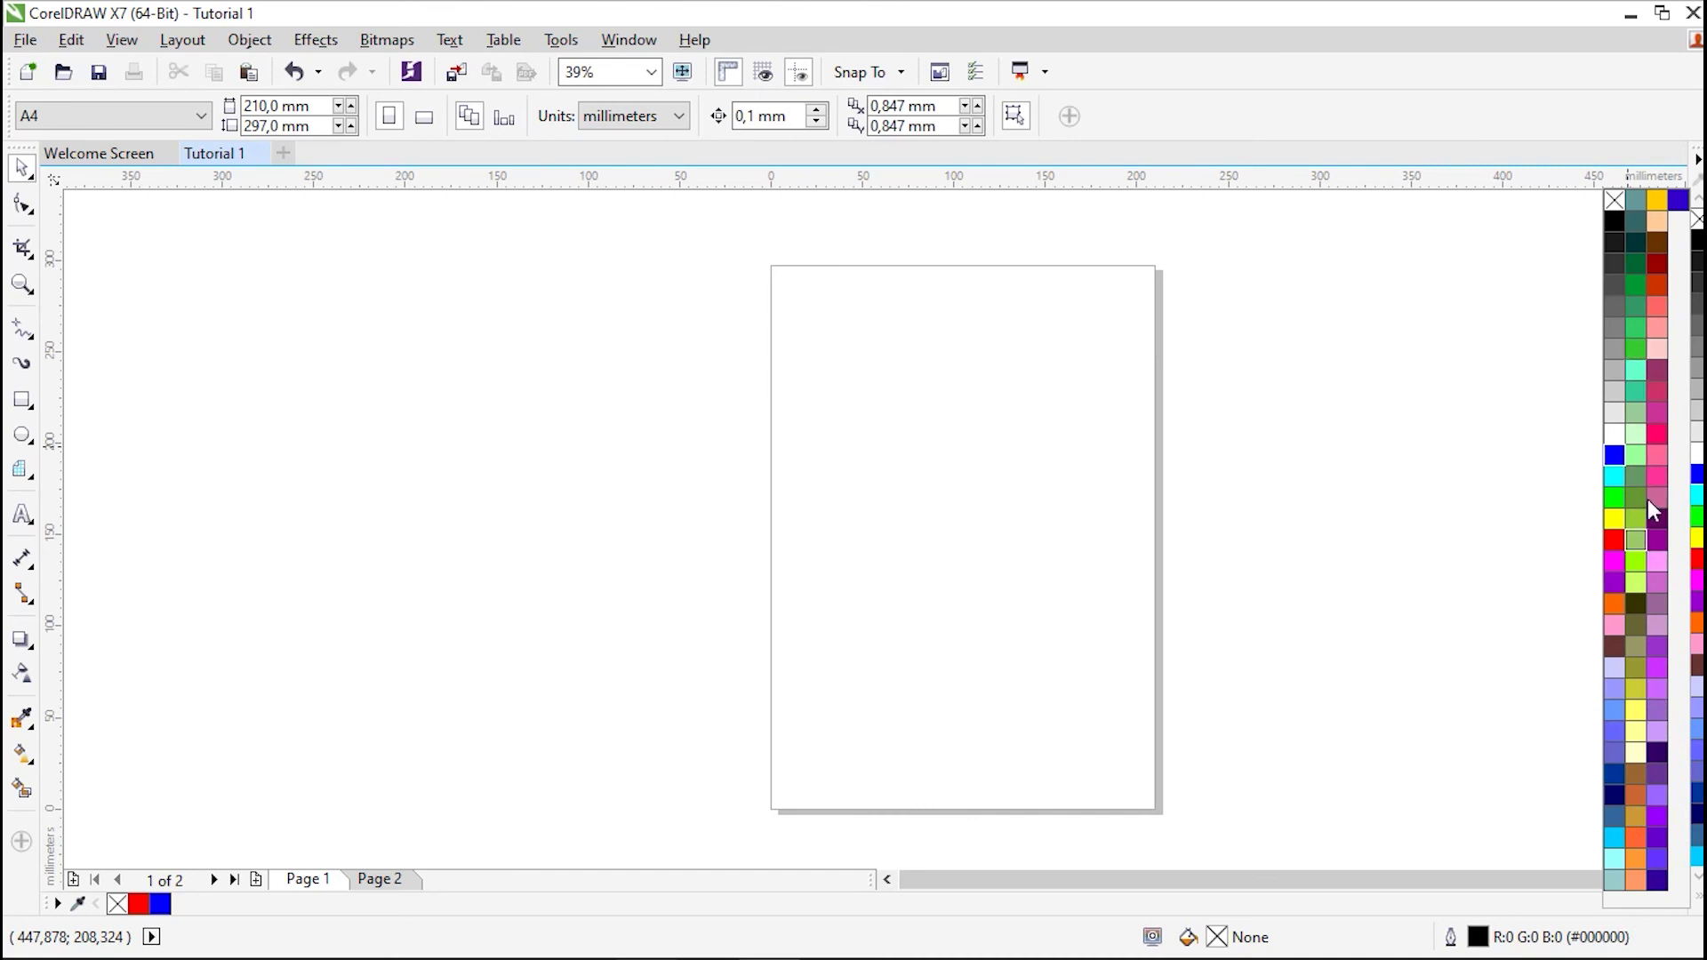
pyautogui.click(1391, 438)
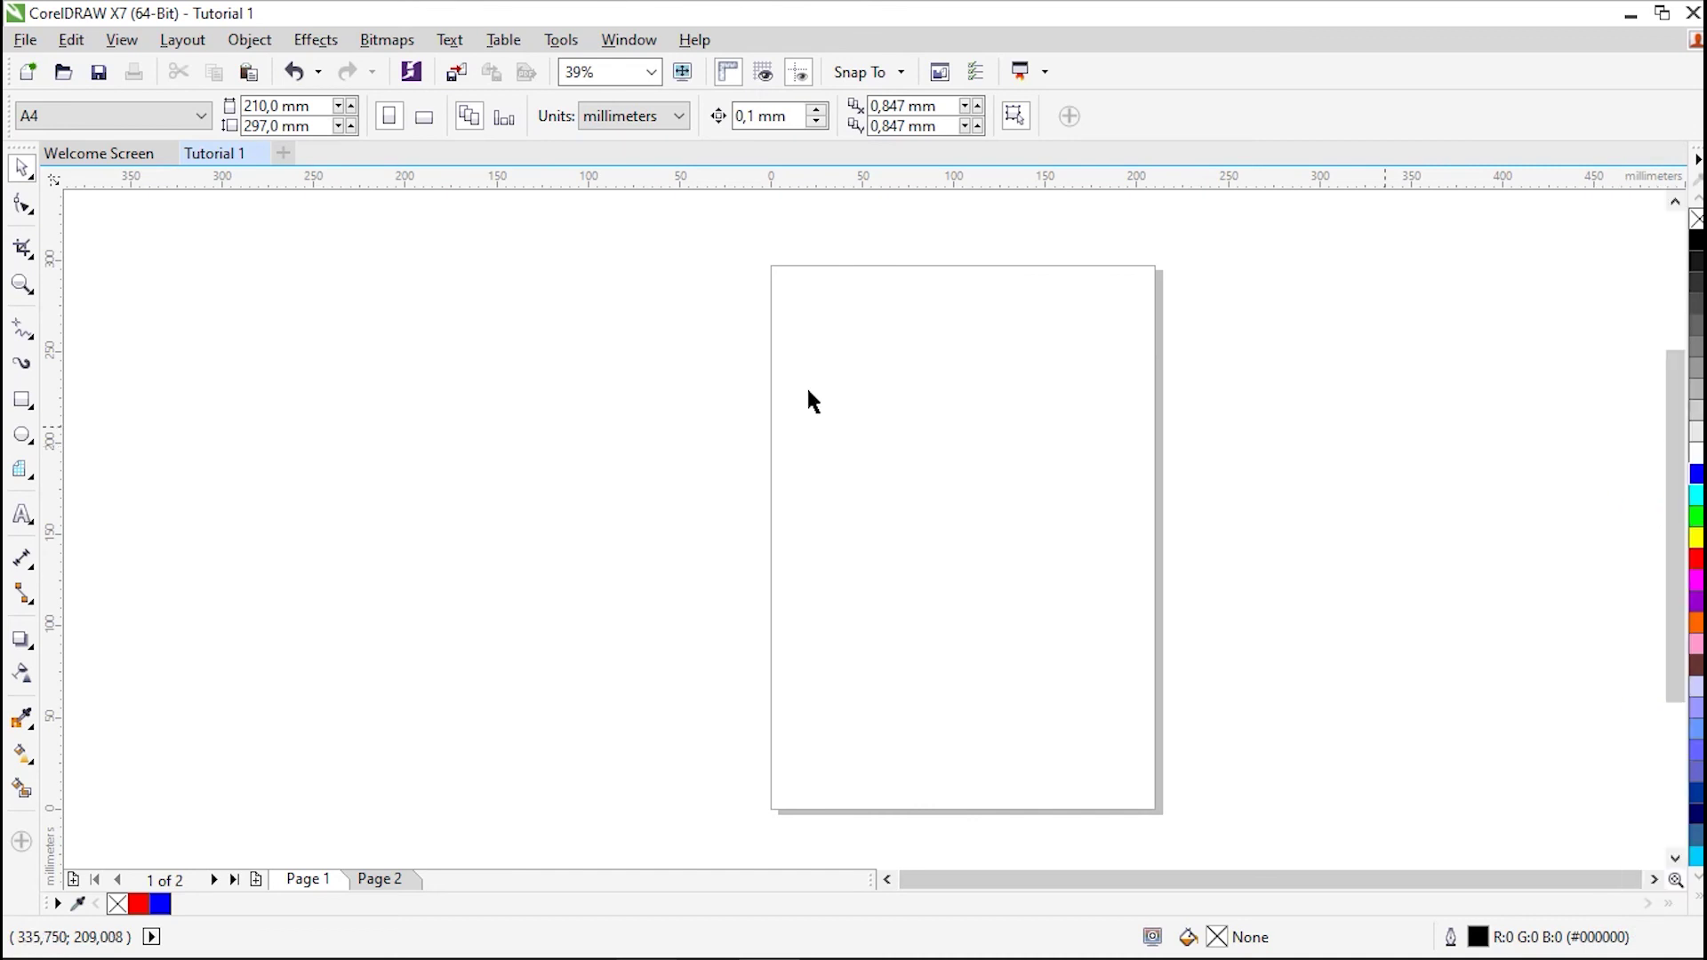
# Draw an ellipse about 80 mm wide and 81 mm high near the middle of the page and return to the Pick tool
pyautogui.click(33, 435)
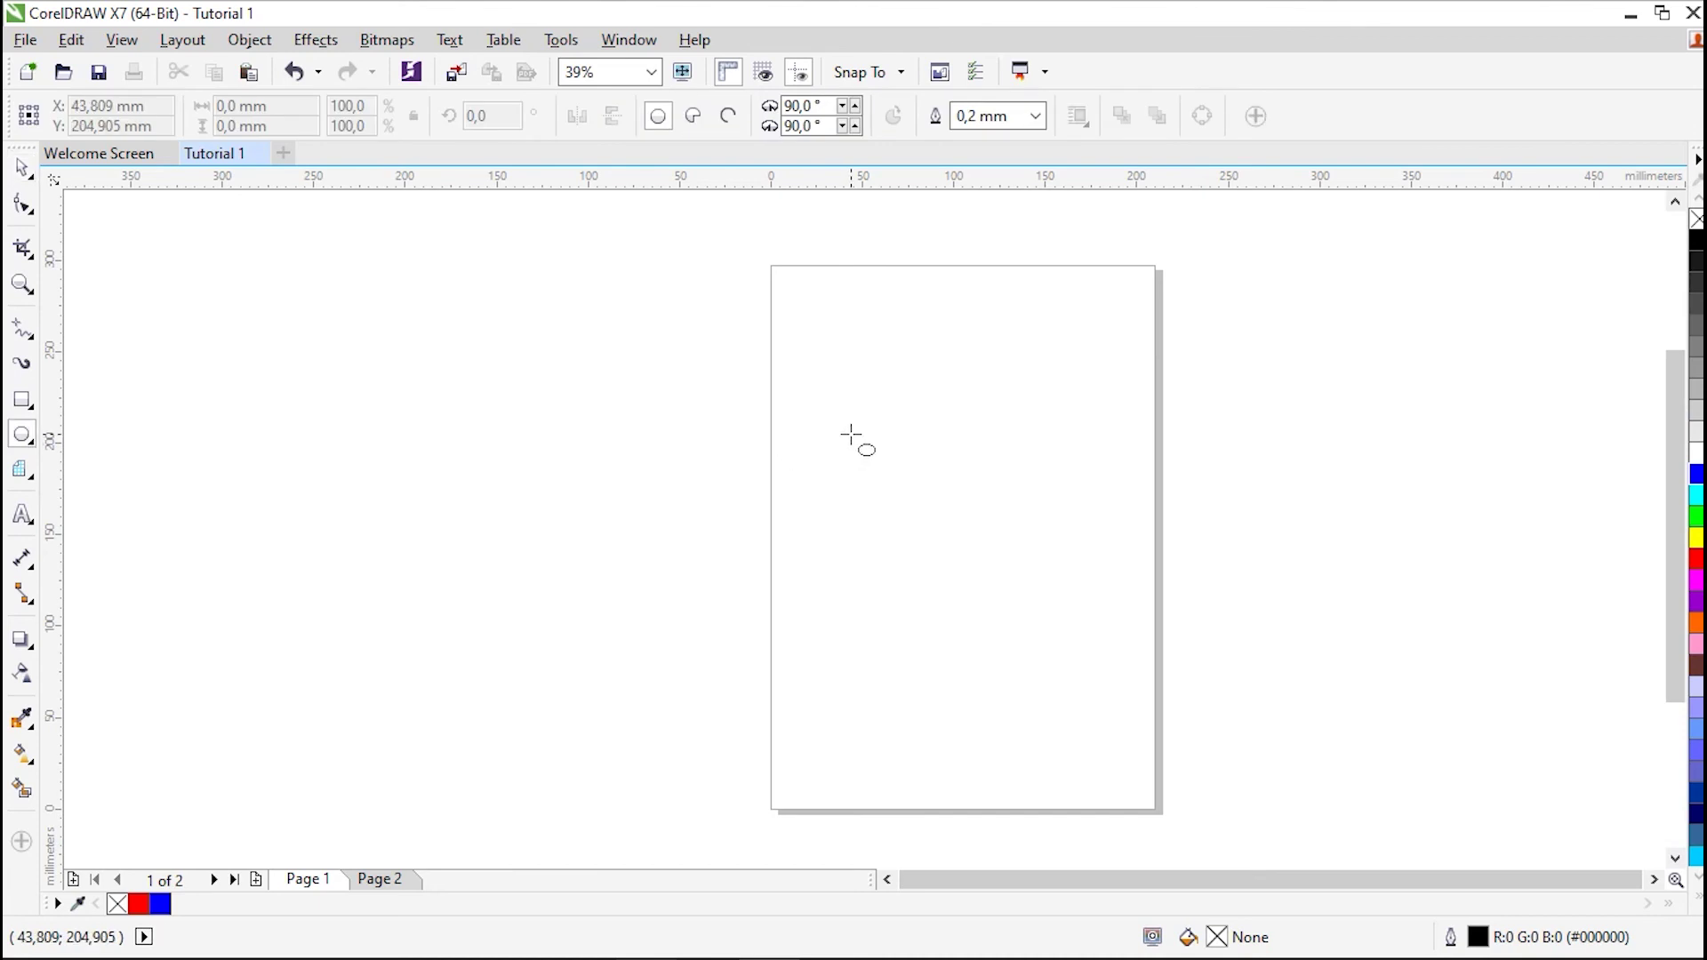
pyautogui.moveTo(851, 434); pyautogui.dragTo(997, 581)
pyautogui.click(22, 167)
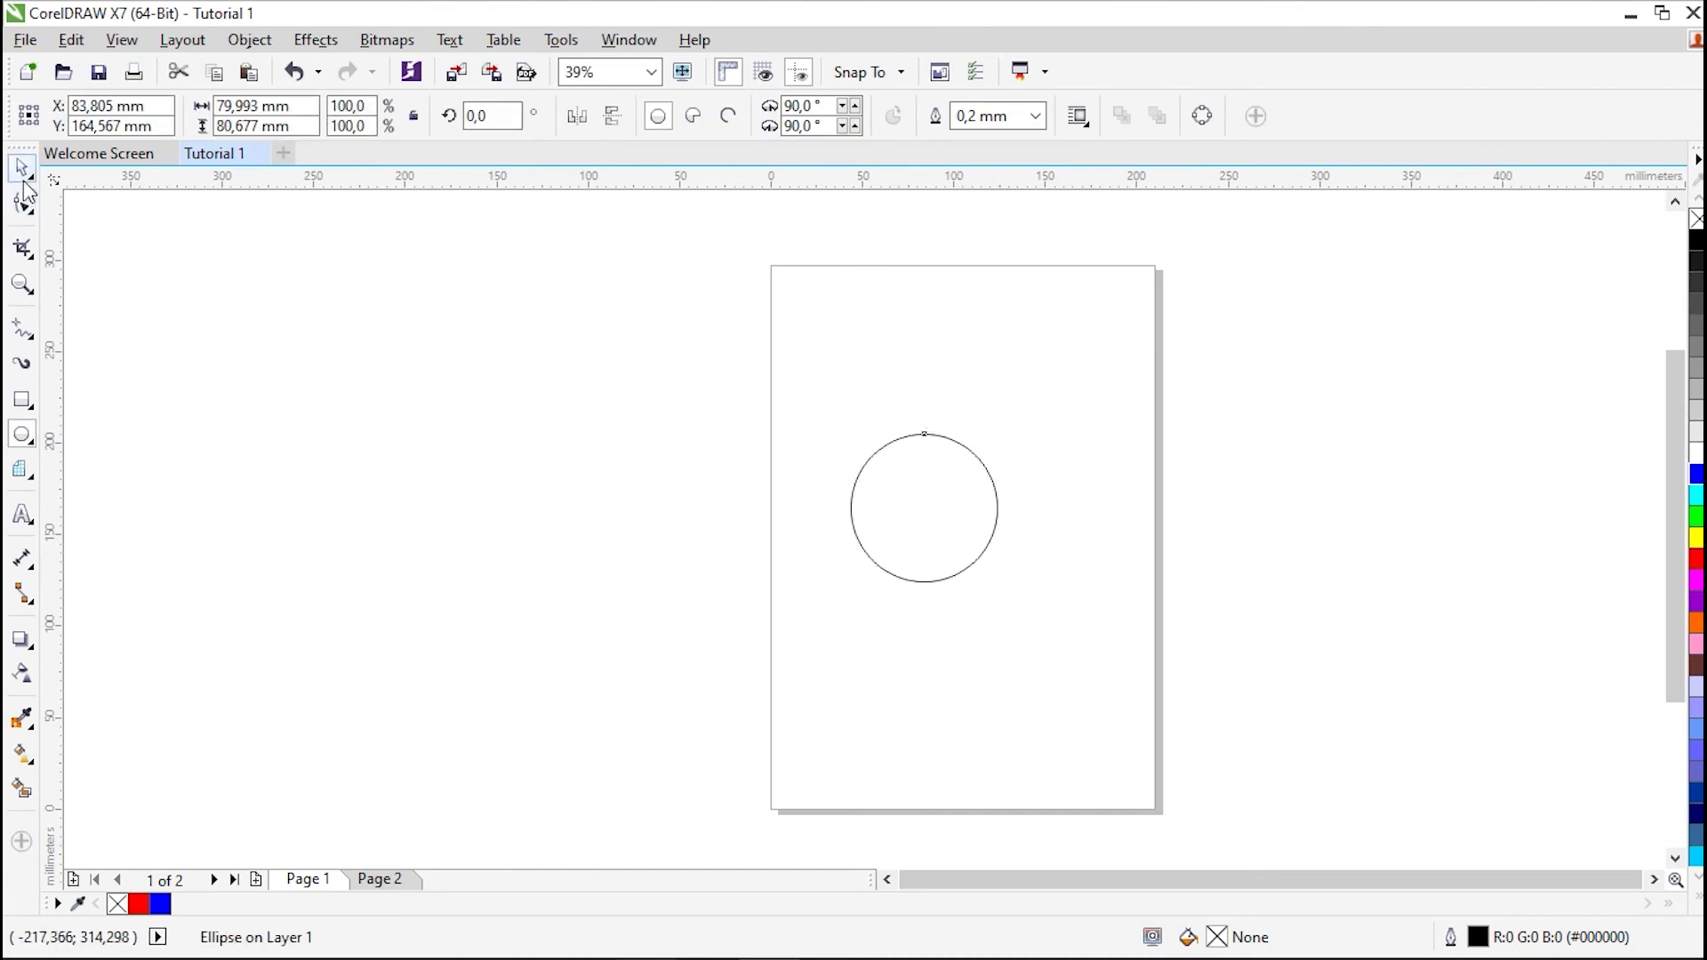
# Fill the ellipse on the page with yellow, remove its fill, and deselect it
pyautogui.click(590, 533)
pyautogui.click(937, 503)
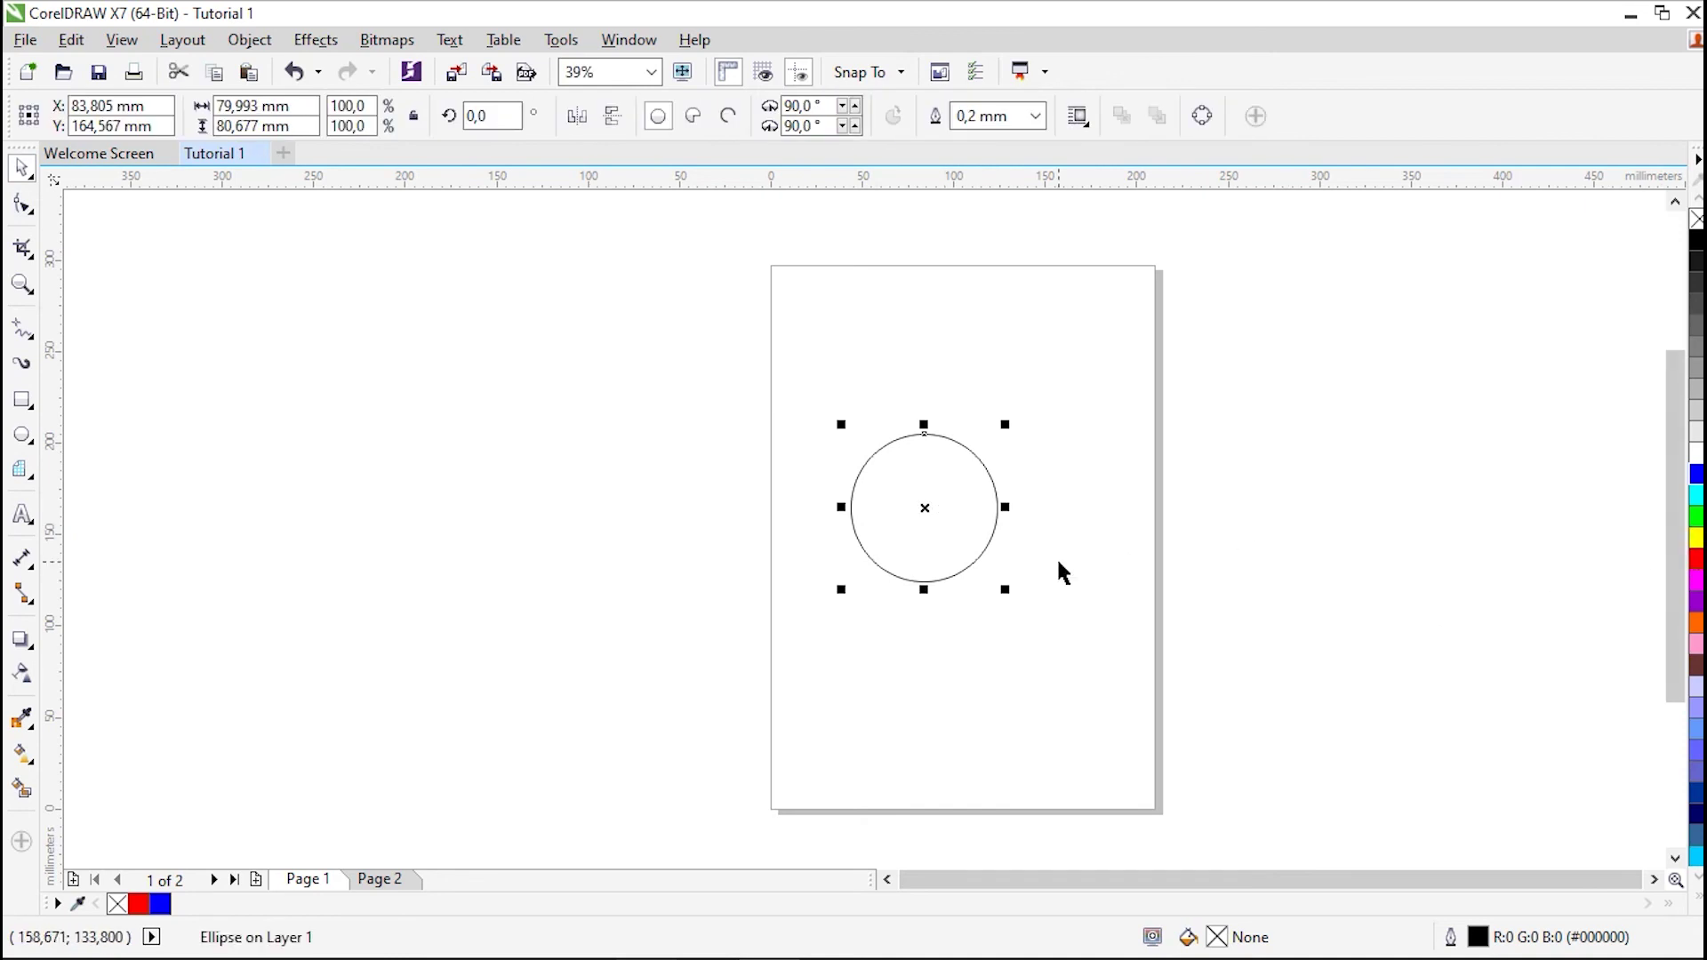
pyautogui.click(948, 546)
pyautogui.click(924, 526)
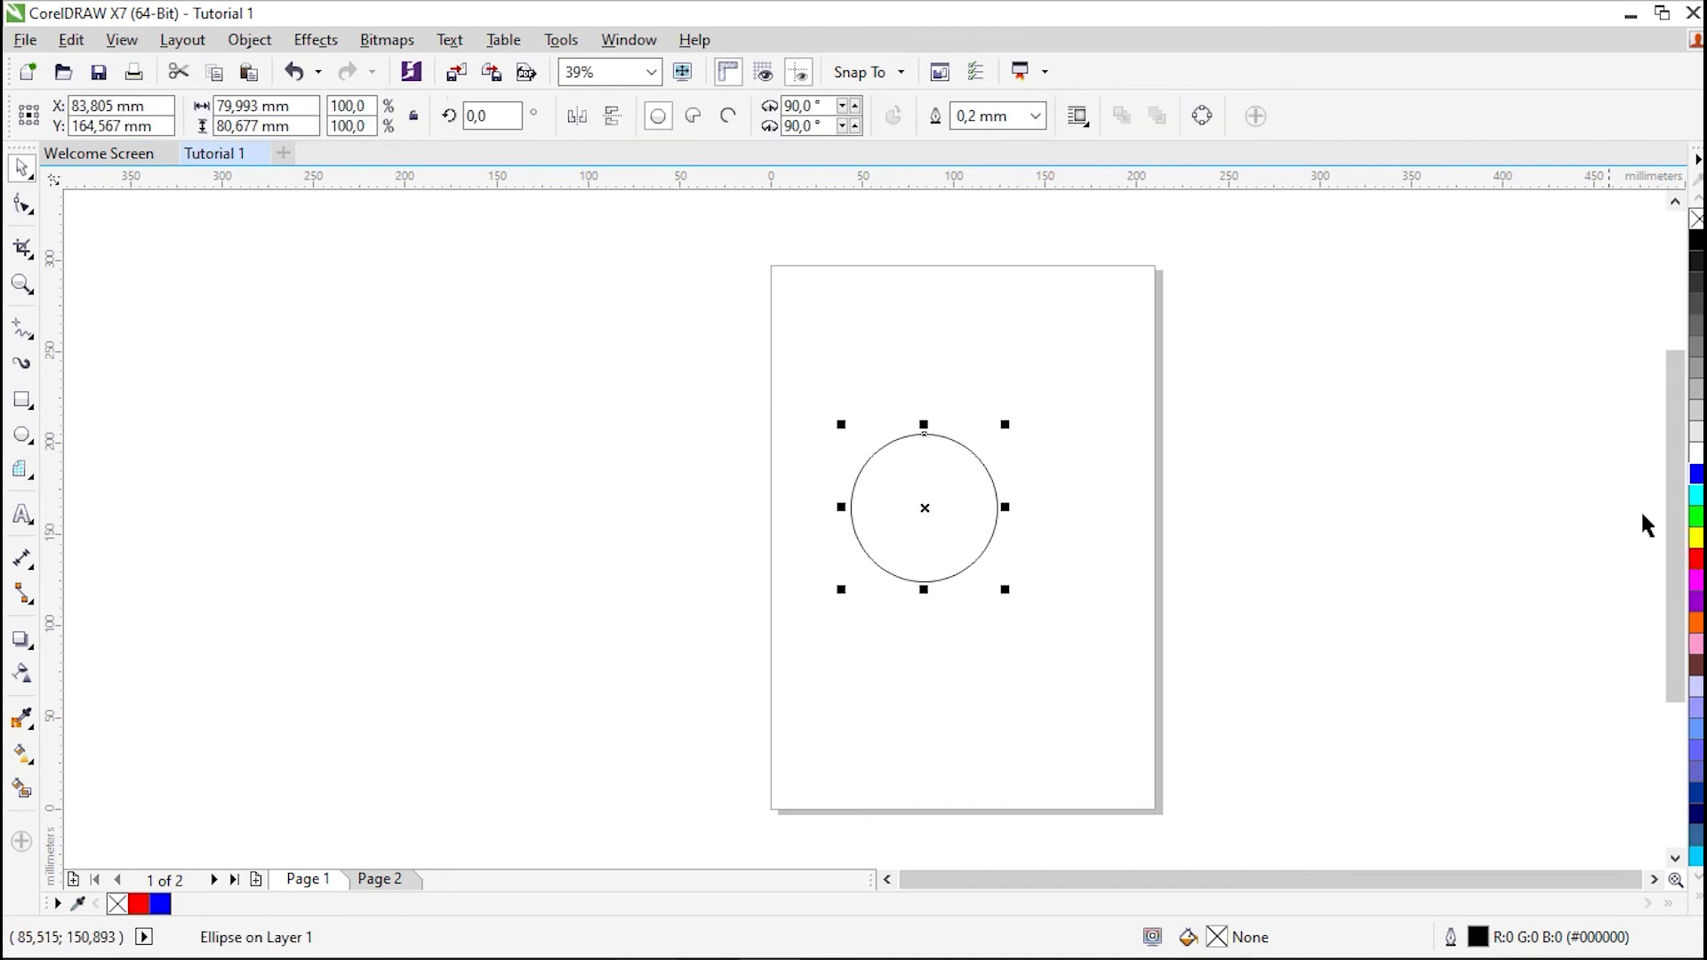
pyautogui.click(1696, 537)
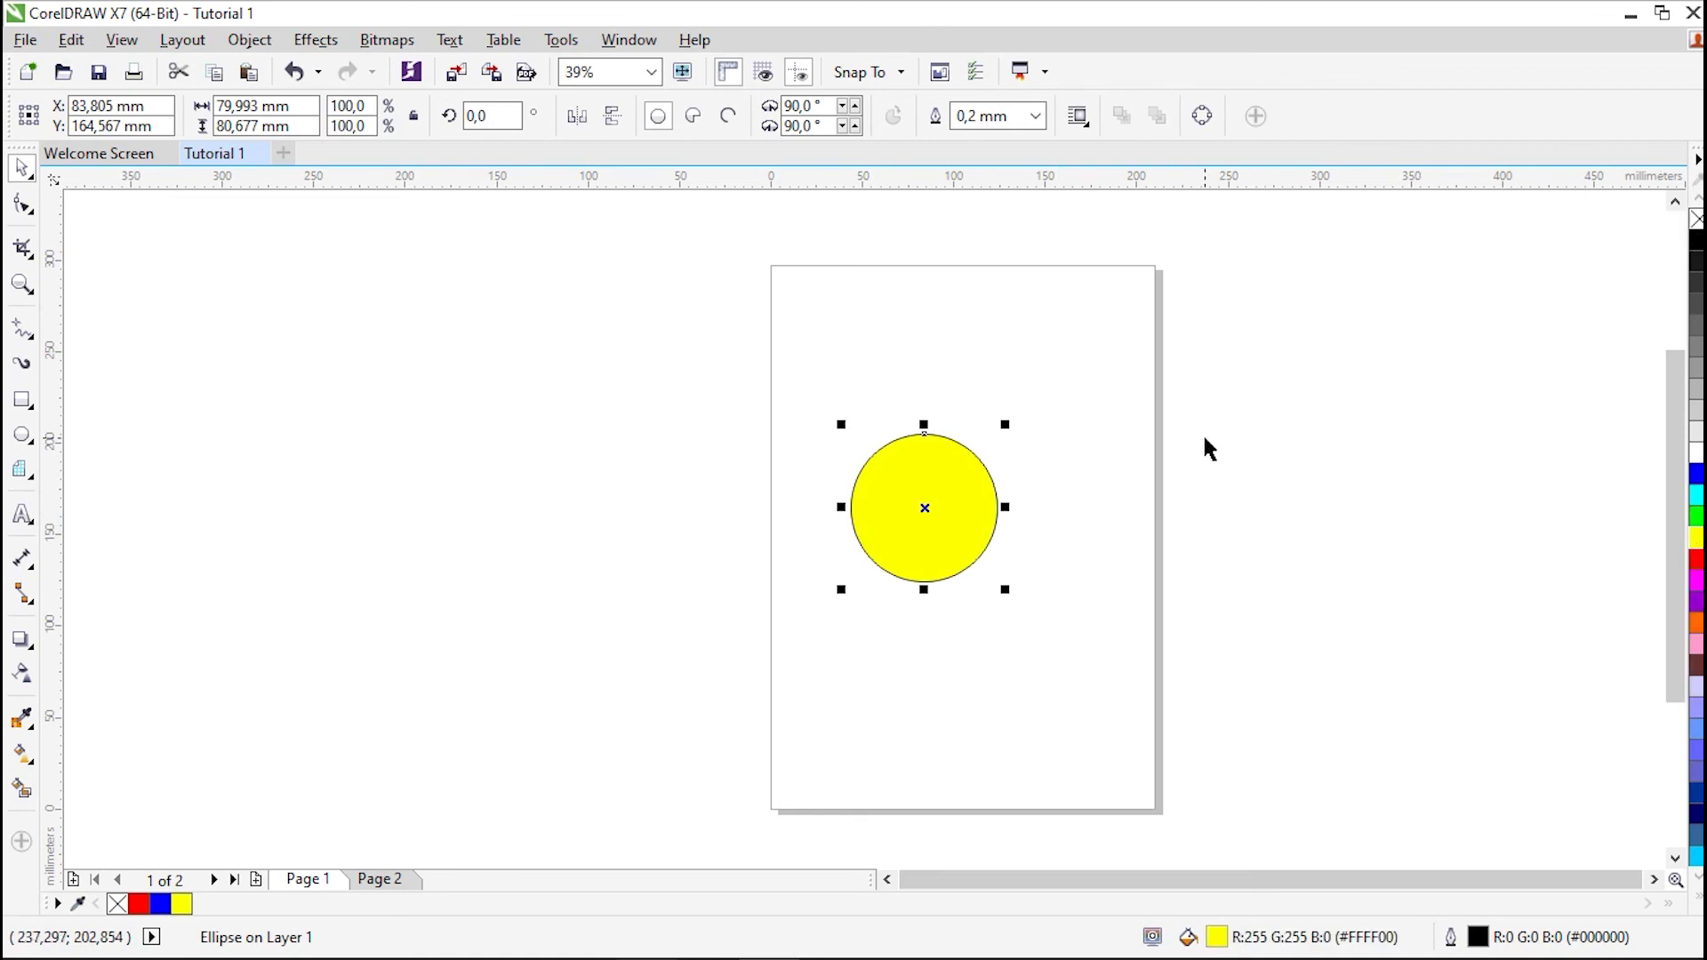
pyautogui.click(1696, 222)
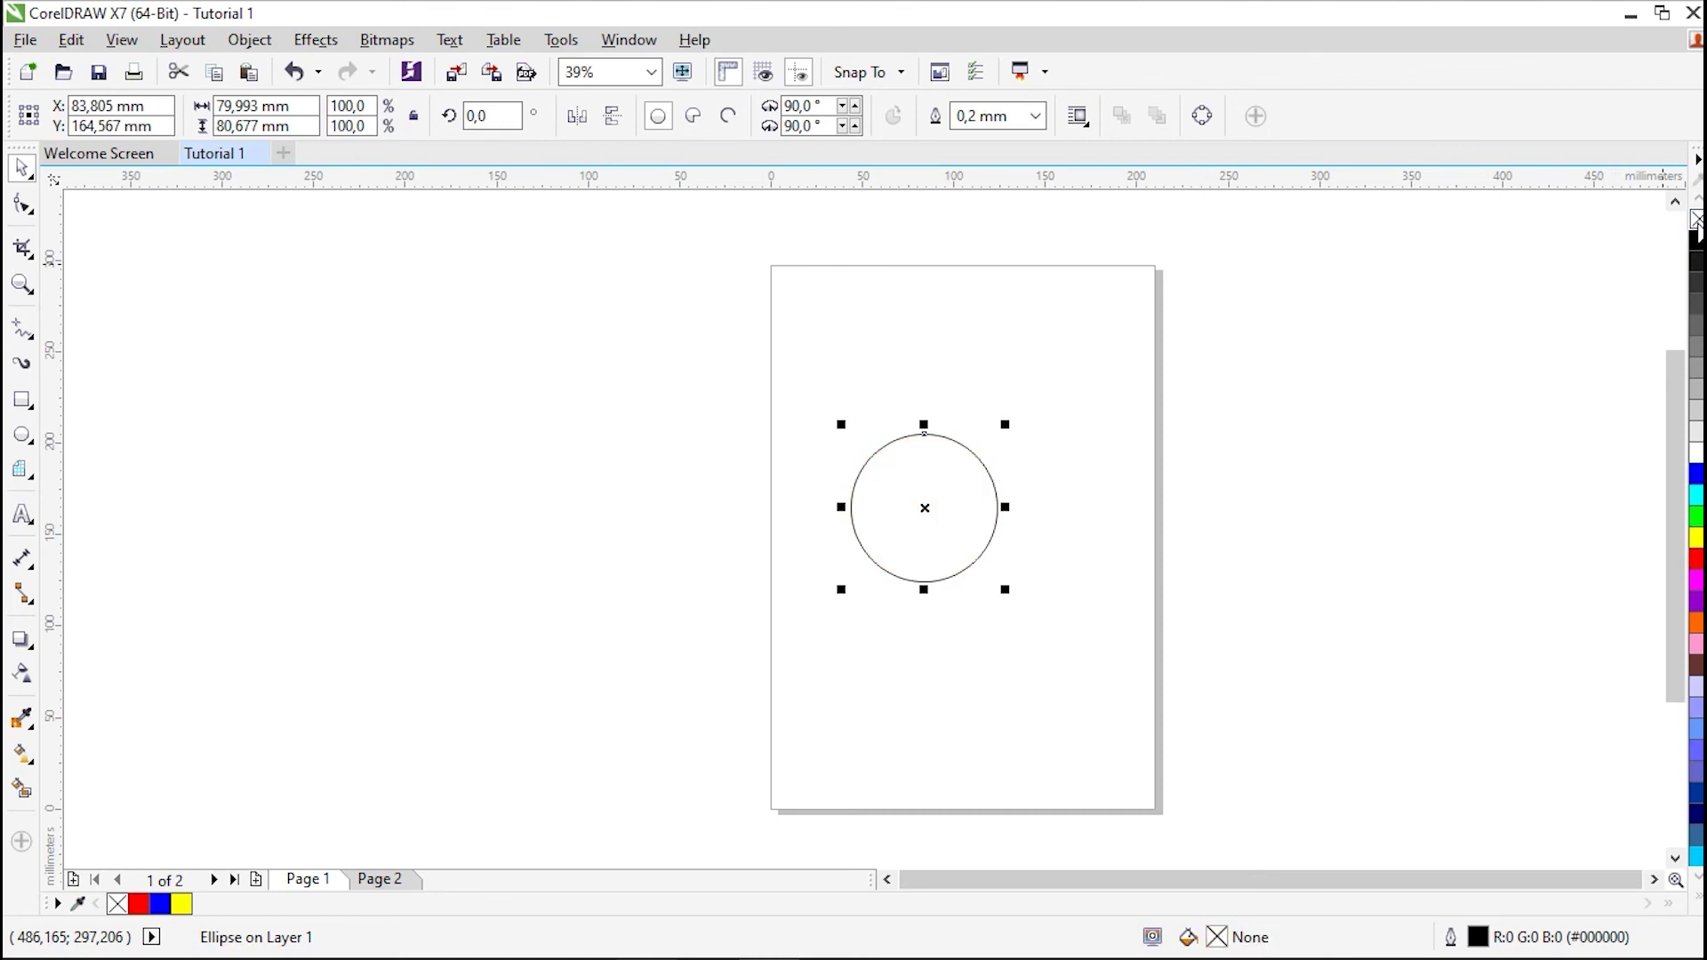
pyautogui.click(1344, 302)
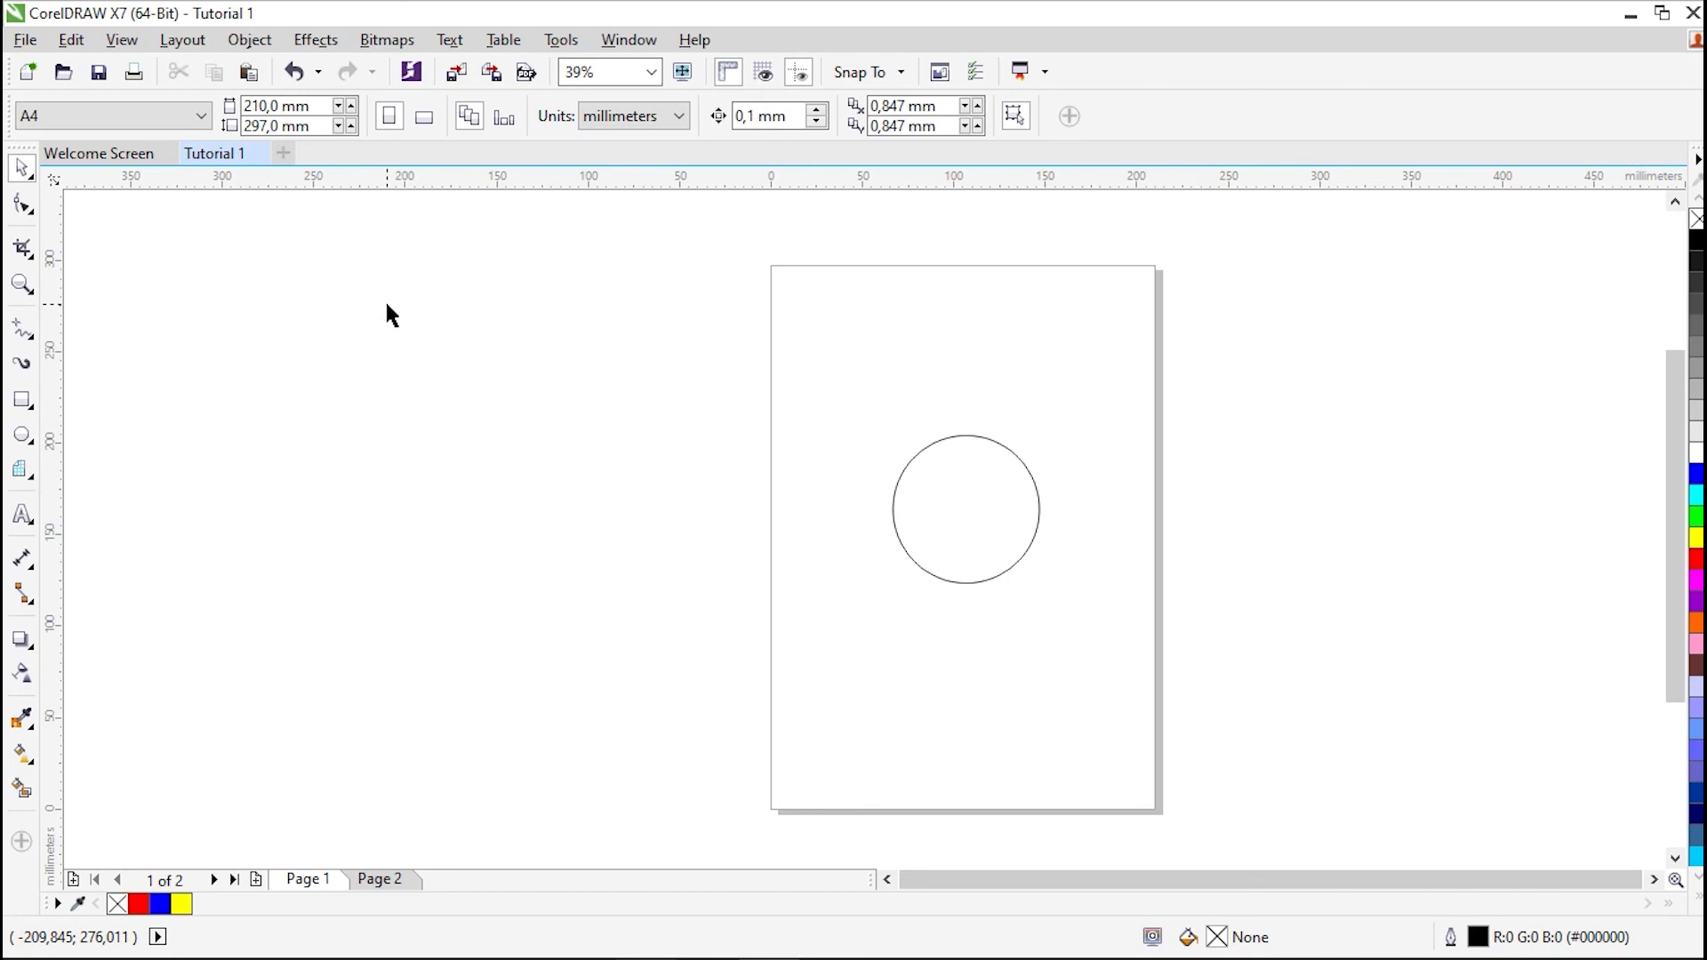
# Start saving the drawing and browse to the belajar folder in OneDrive as its location
pyautogui.click(25, 41)
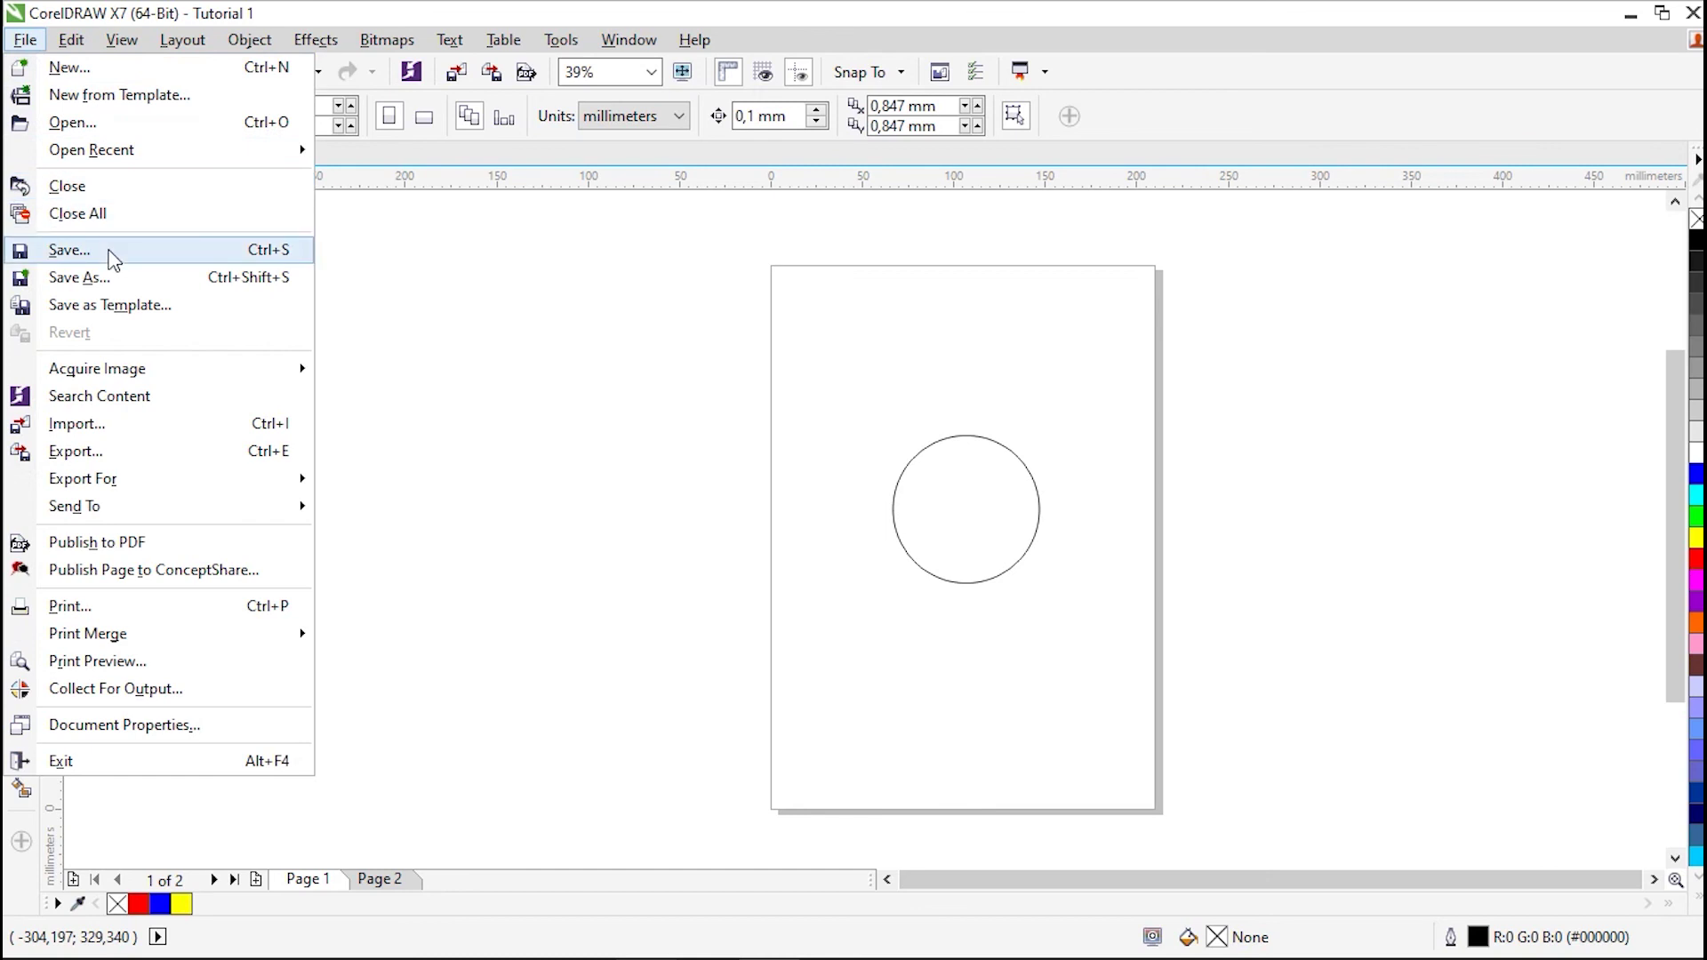
pyautogui.click(114, 260)
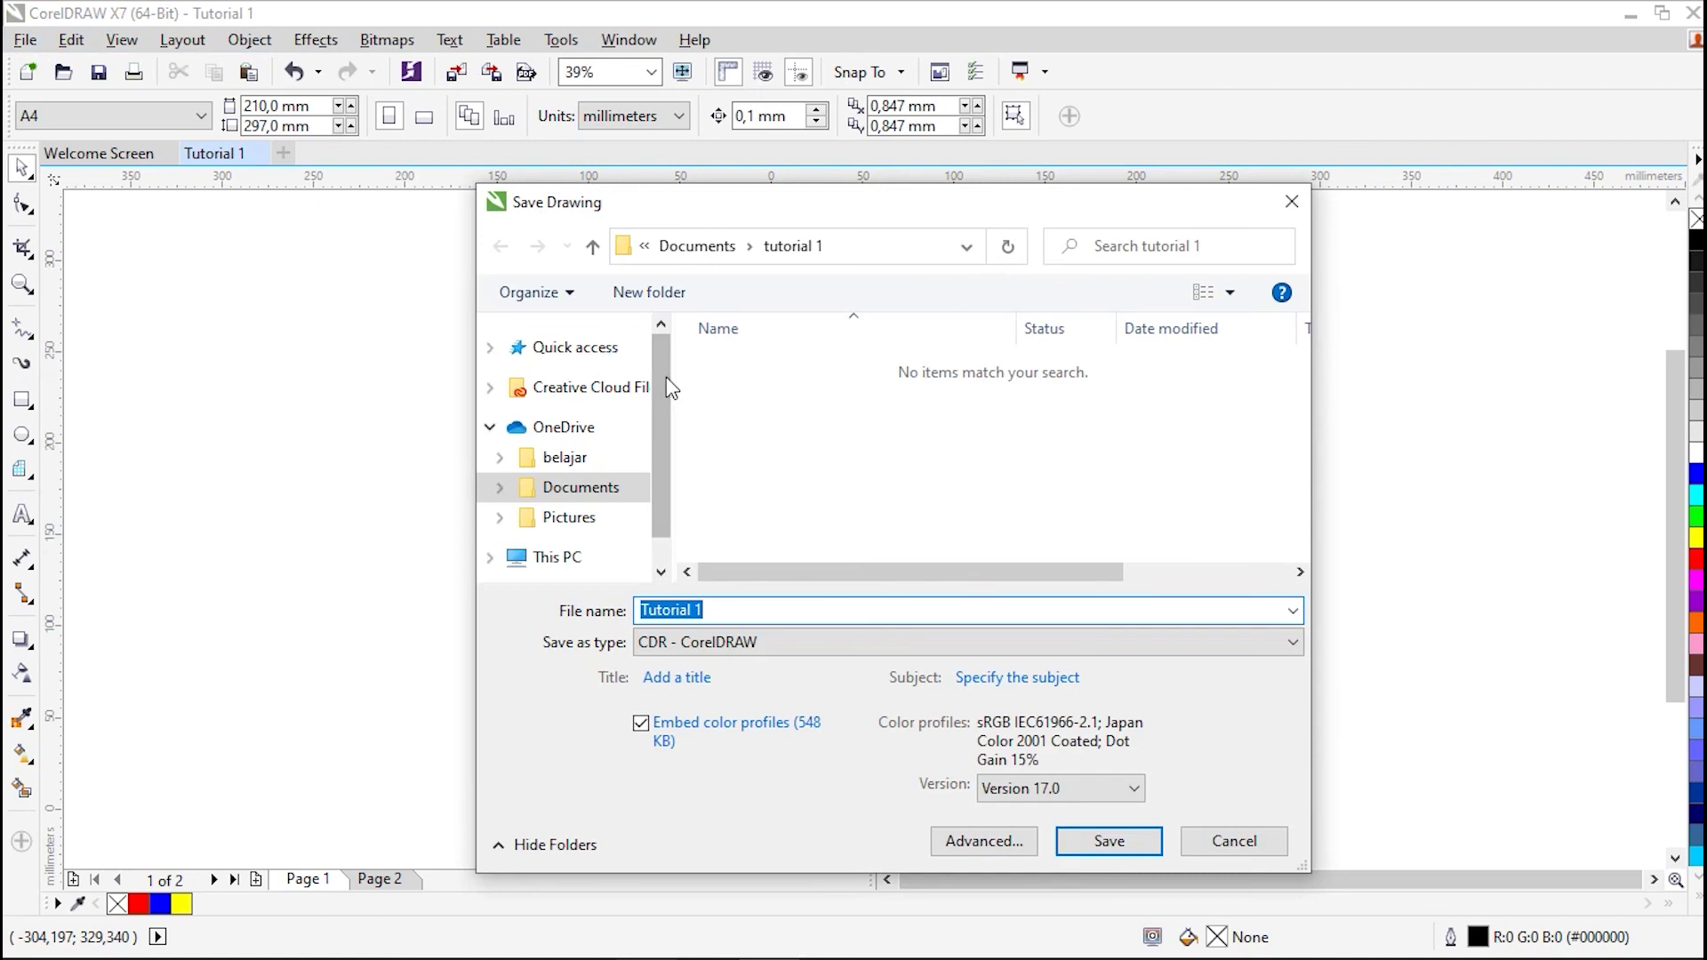
pyautogui.moveTo(660, 393); pyautogui.dragTo(667, 488)
pyautogui.scroll(1, 667, 487)
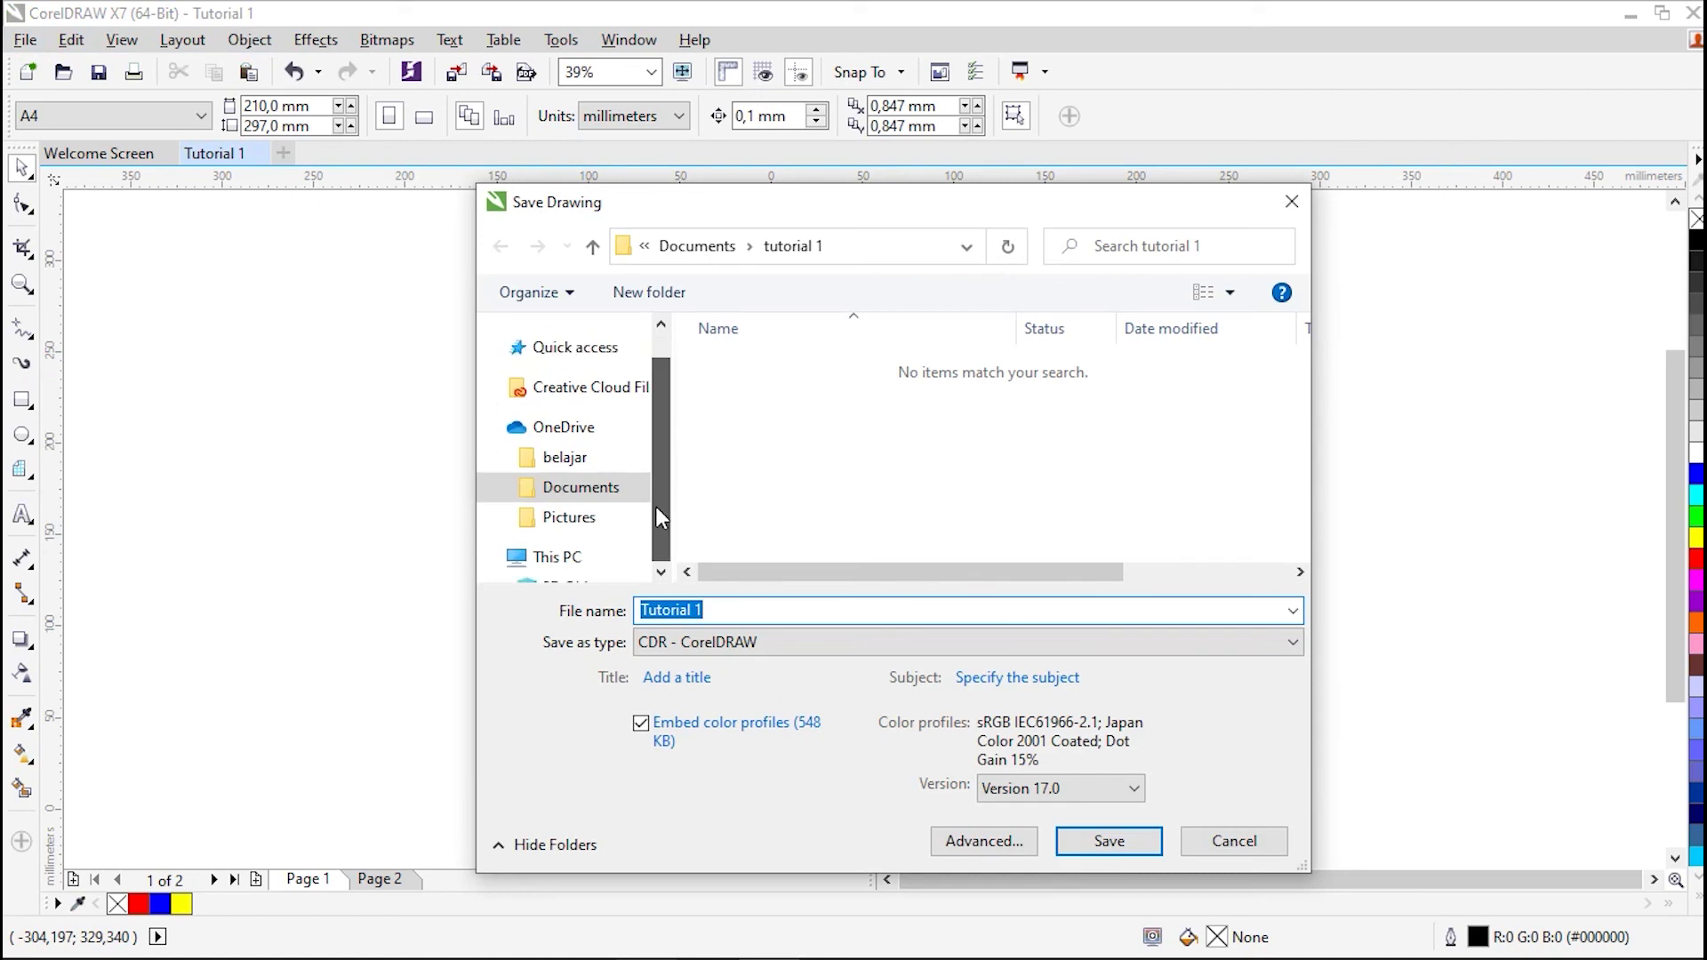
pyautogui.scroll(-1, 654, 509)
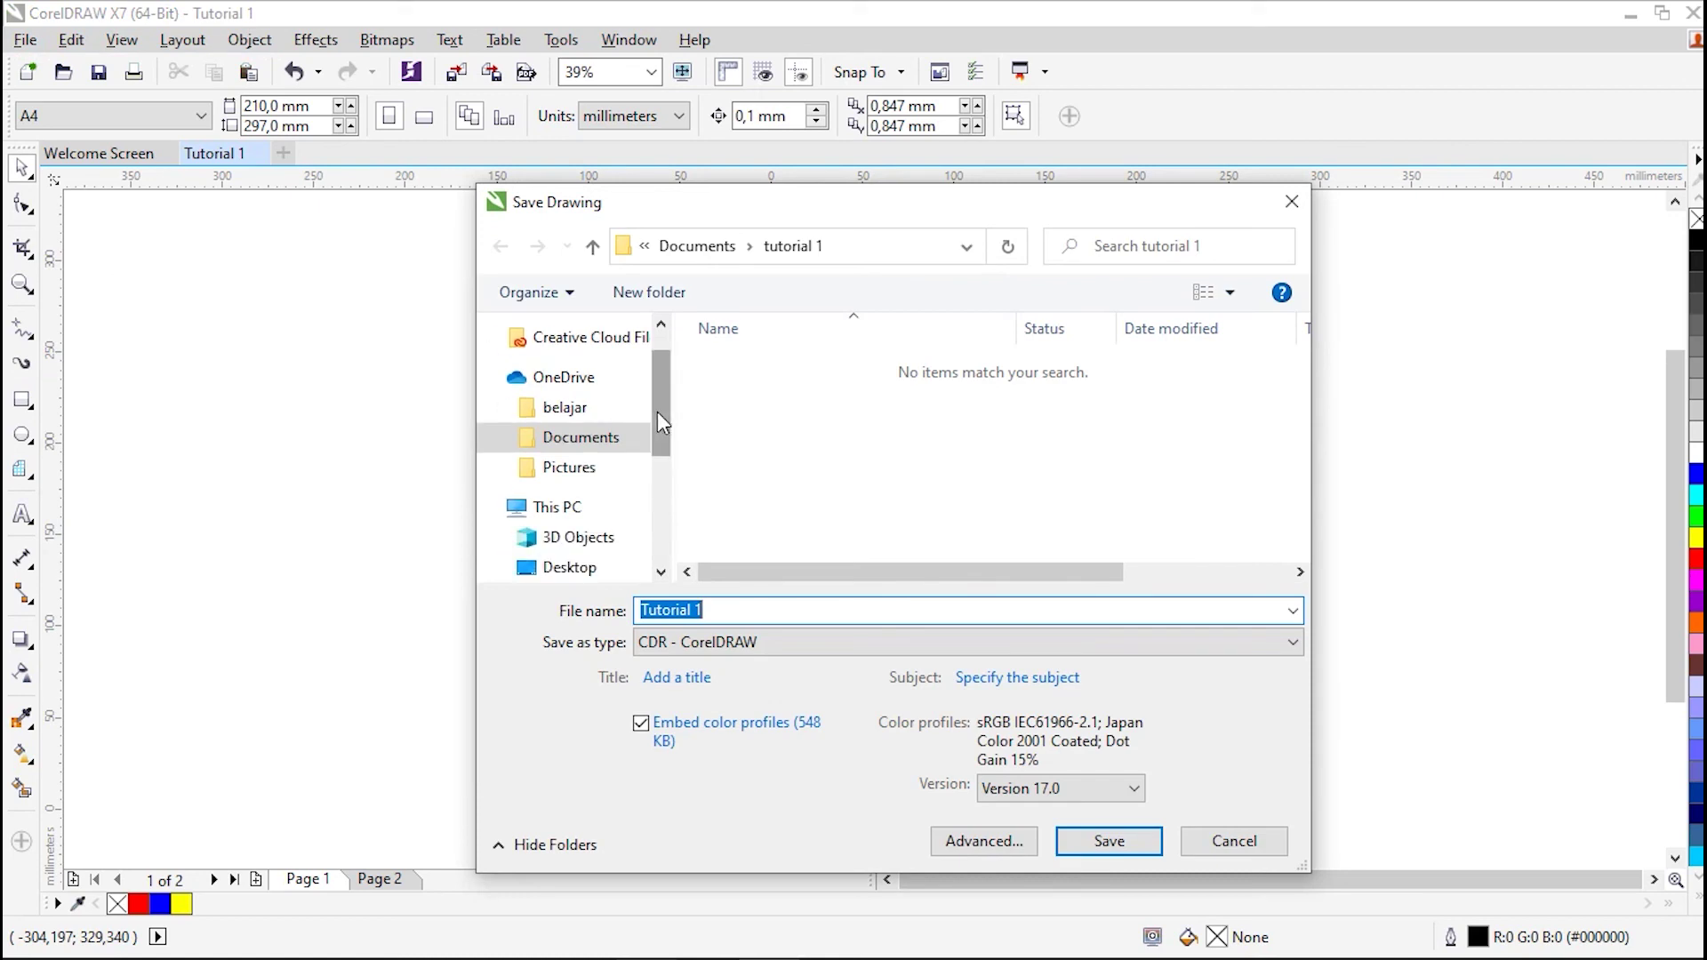
pyautogui.moveTo(658, 412); pyautogui.dragTo(655, 533)
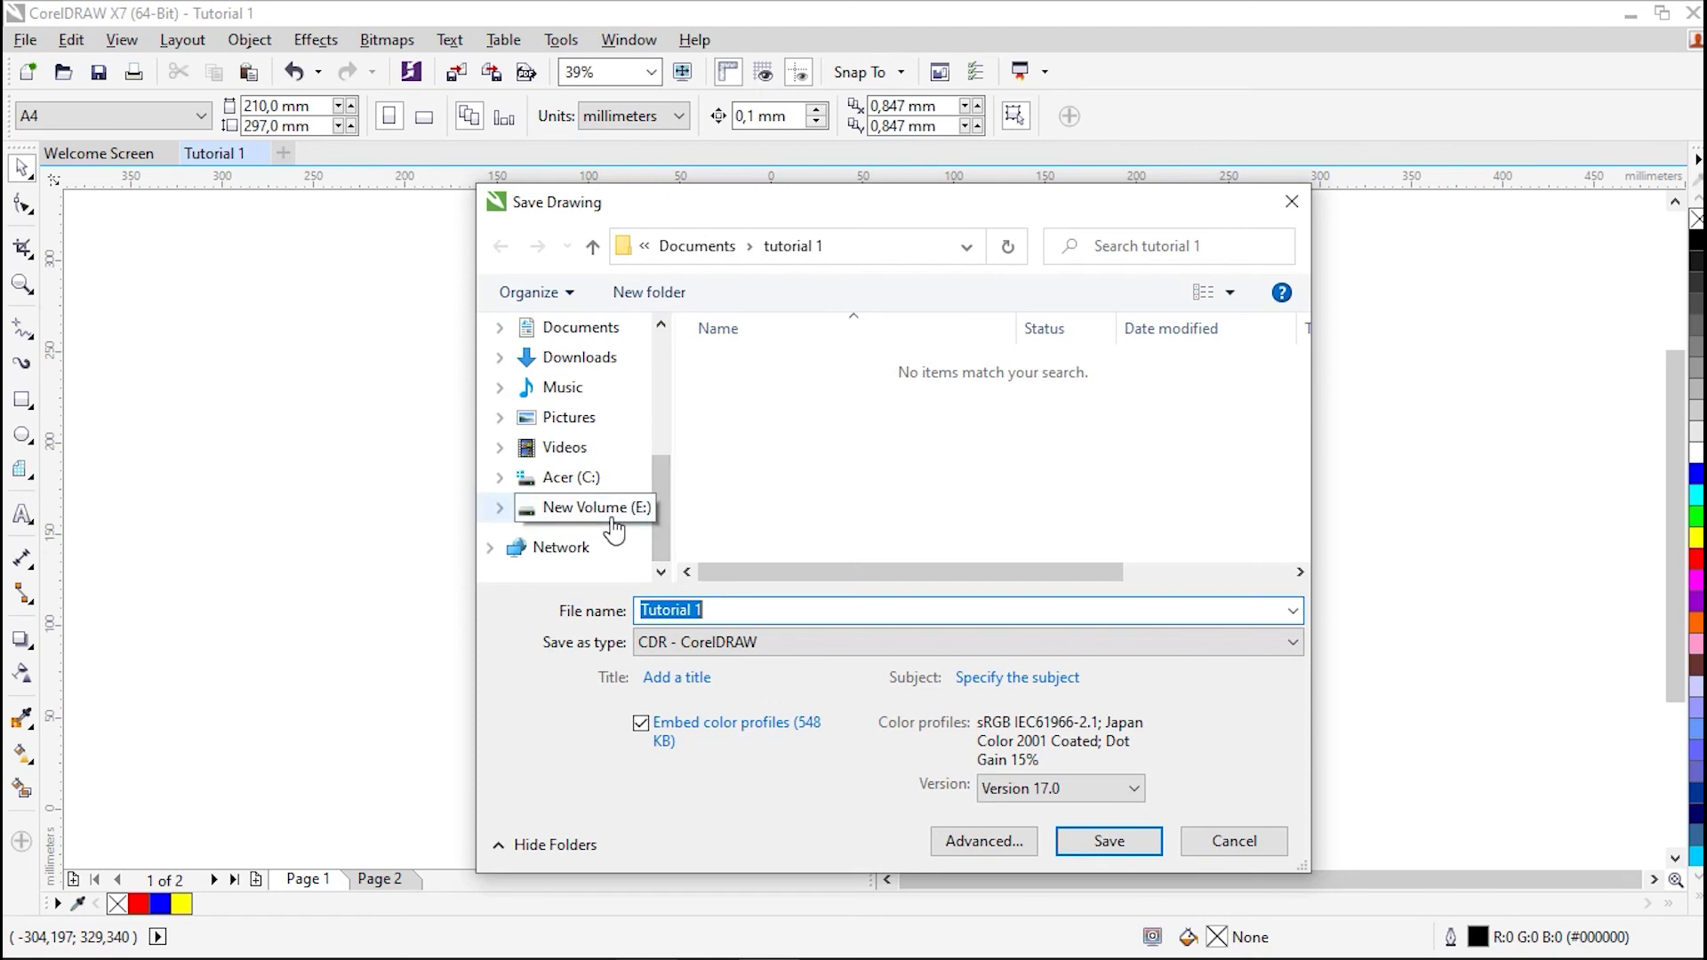
pyautogui.click(612, 523)
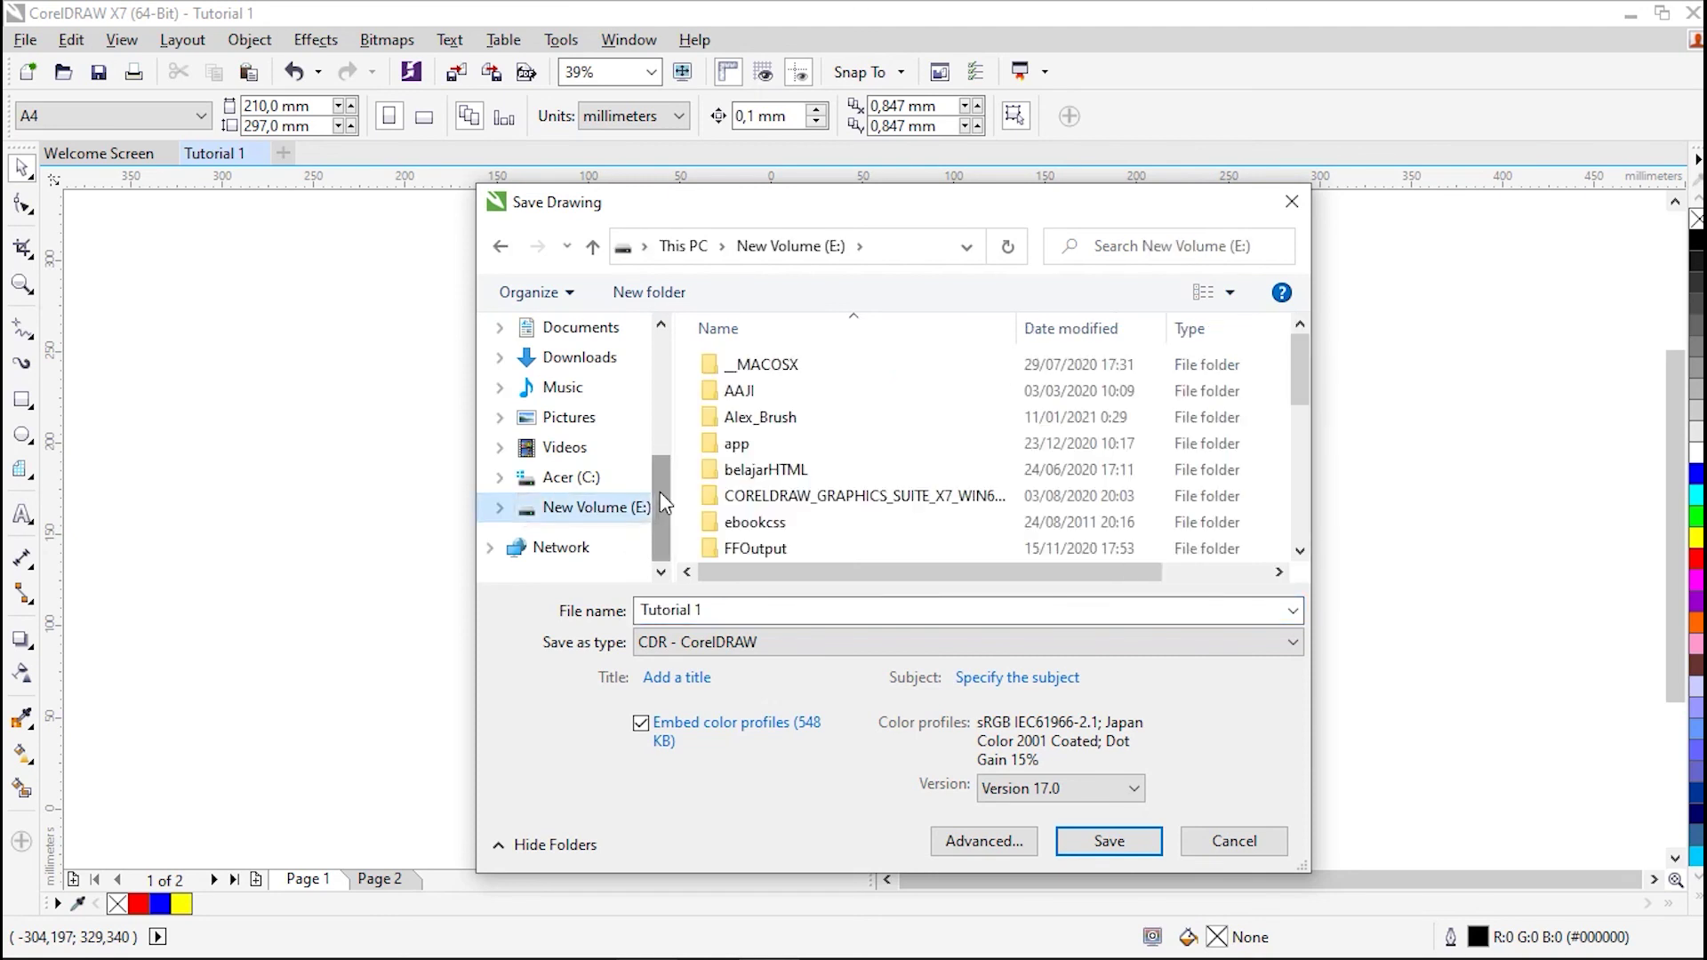
pyautogui.moveTo(660, 492); pyautogui.dragTo(652, 354)
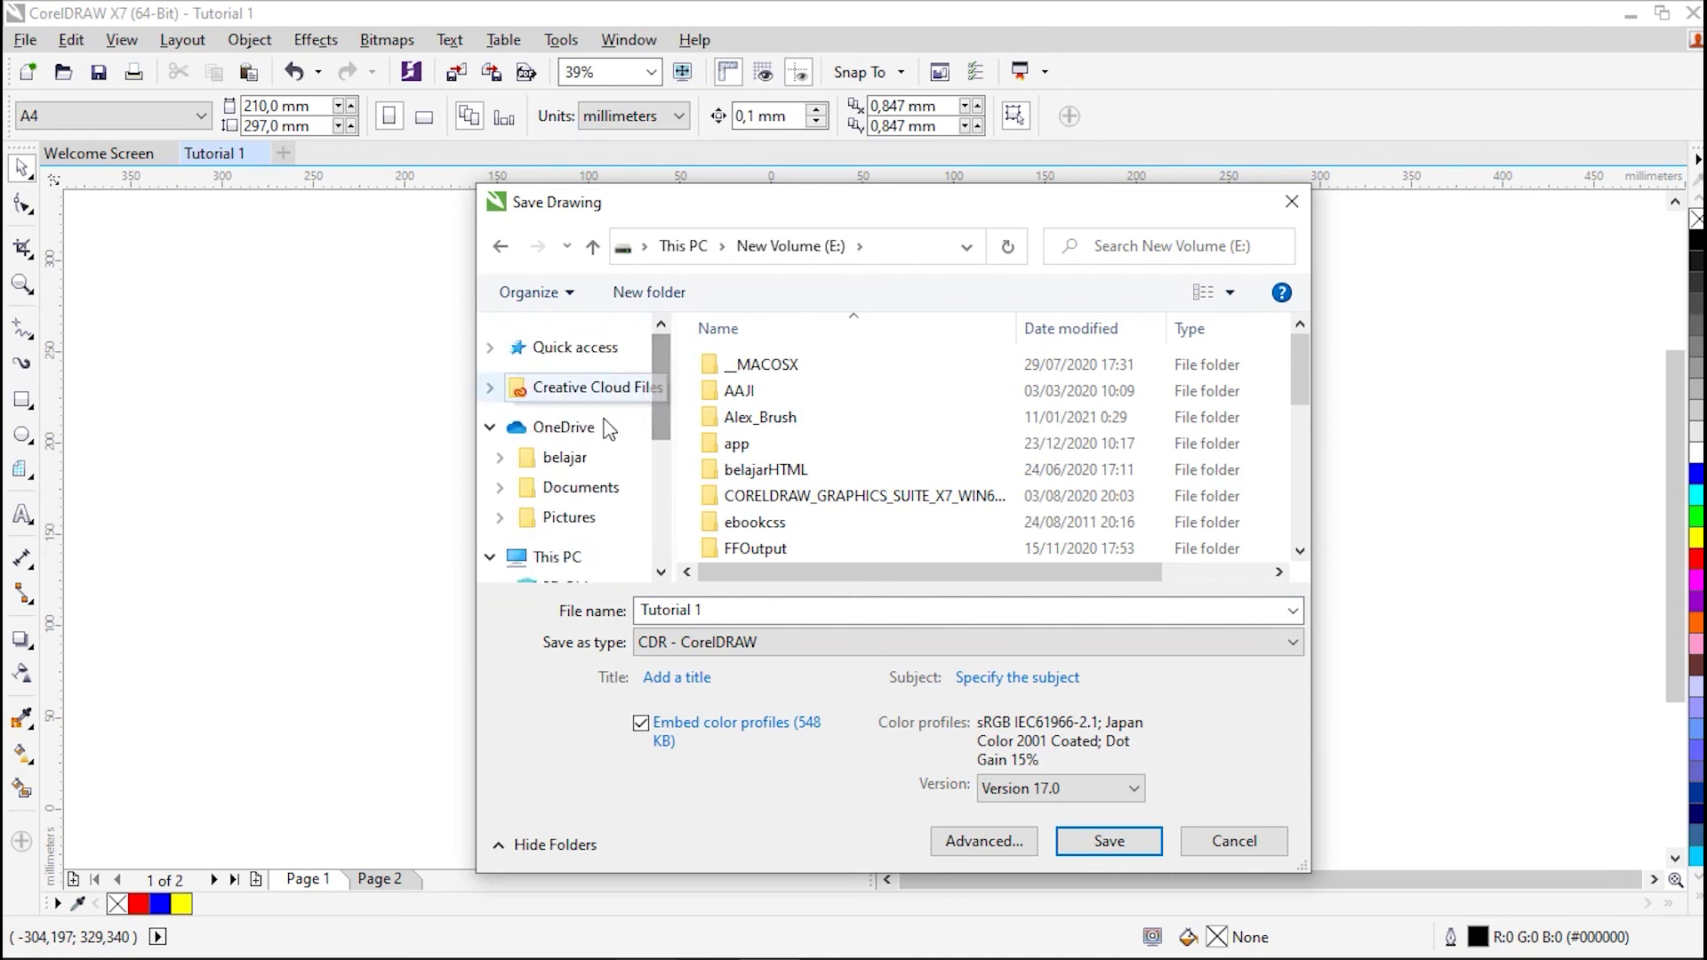
pyautogui.click(579, 460)
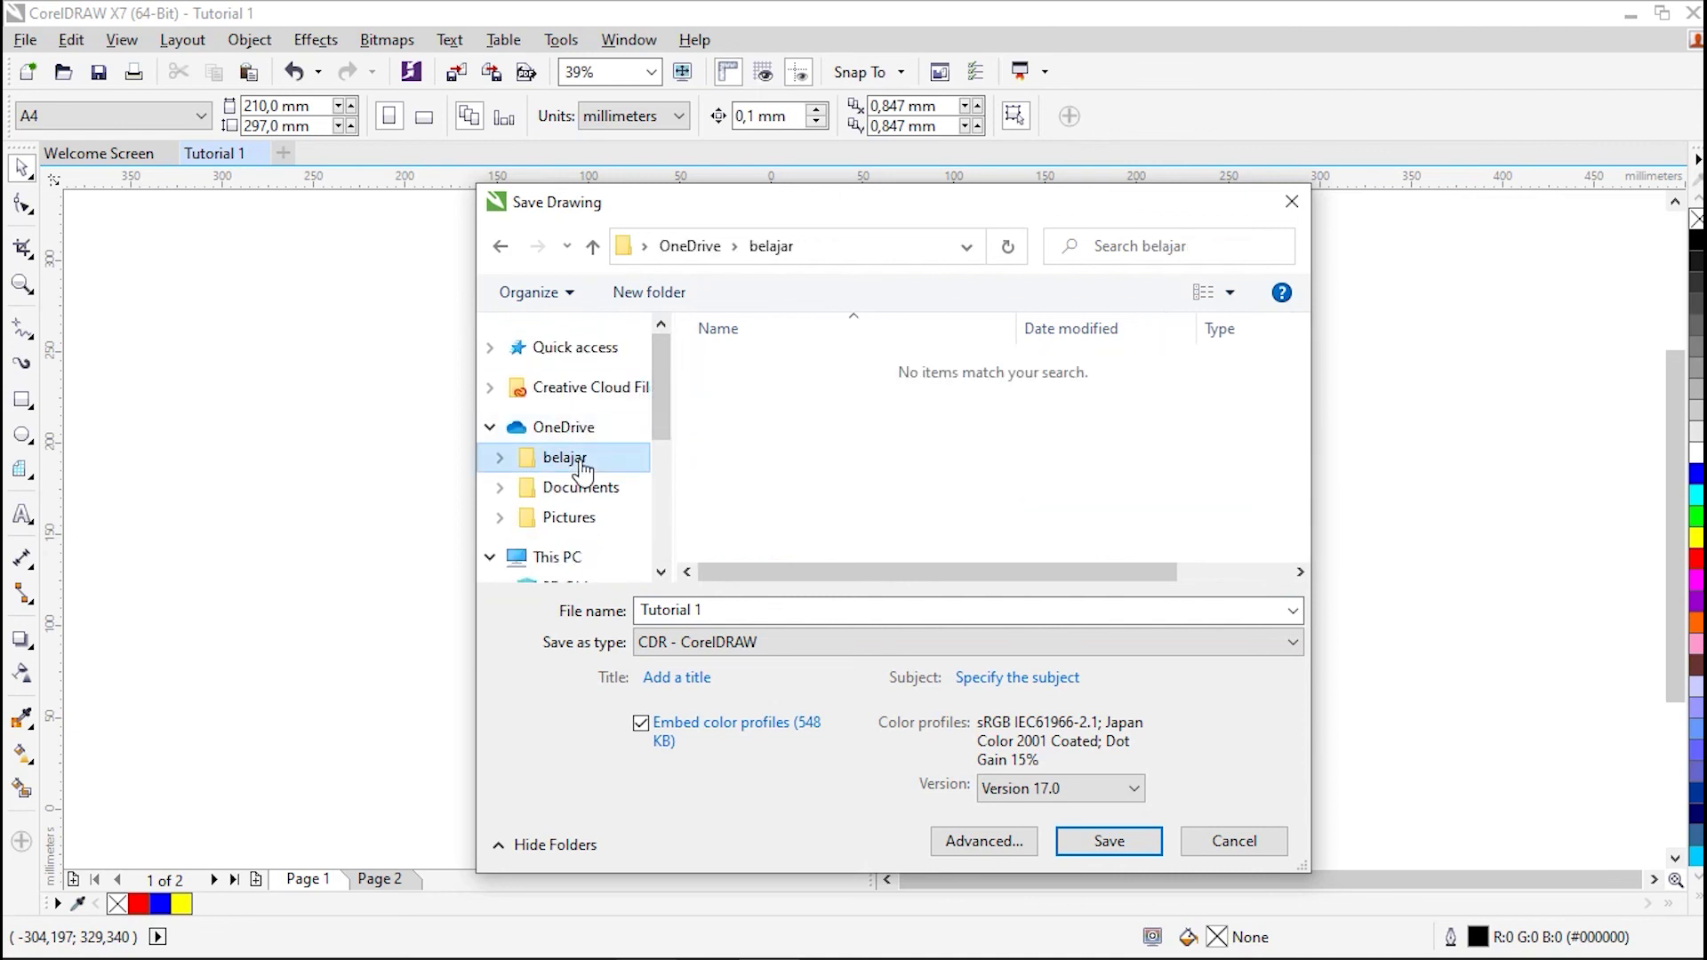
# Create a folder named tutorial 1 inside belajar and save the drawing in it as Tutorial 1 in CDR format
pyautogui.click(661, 293)
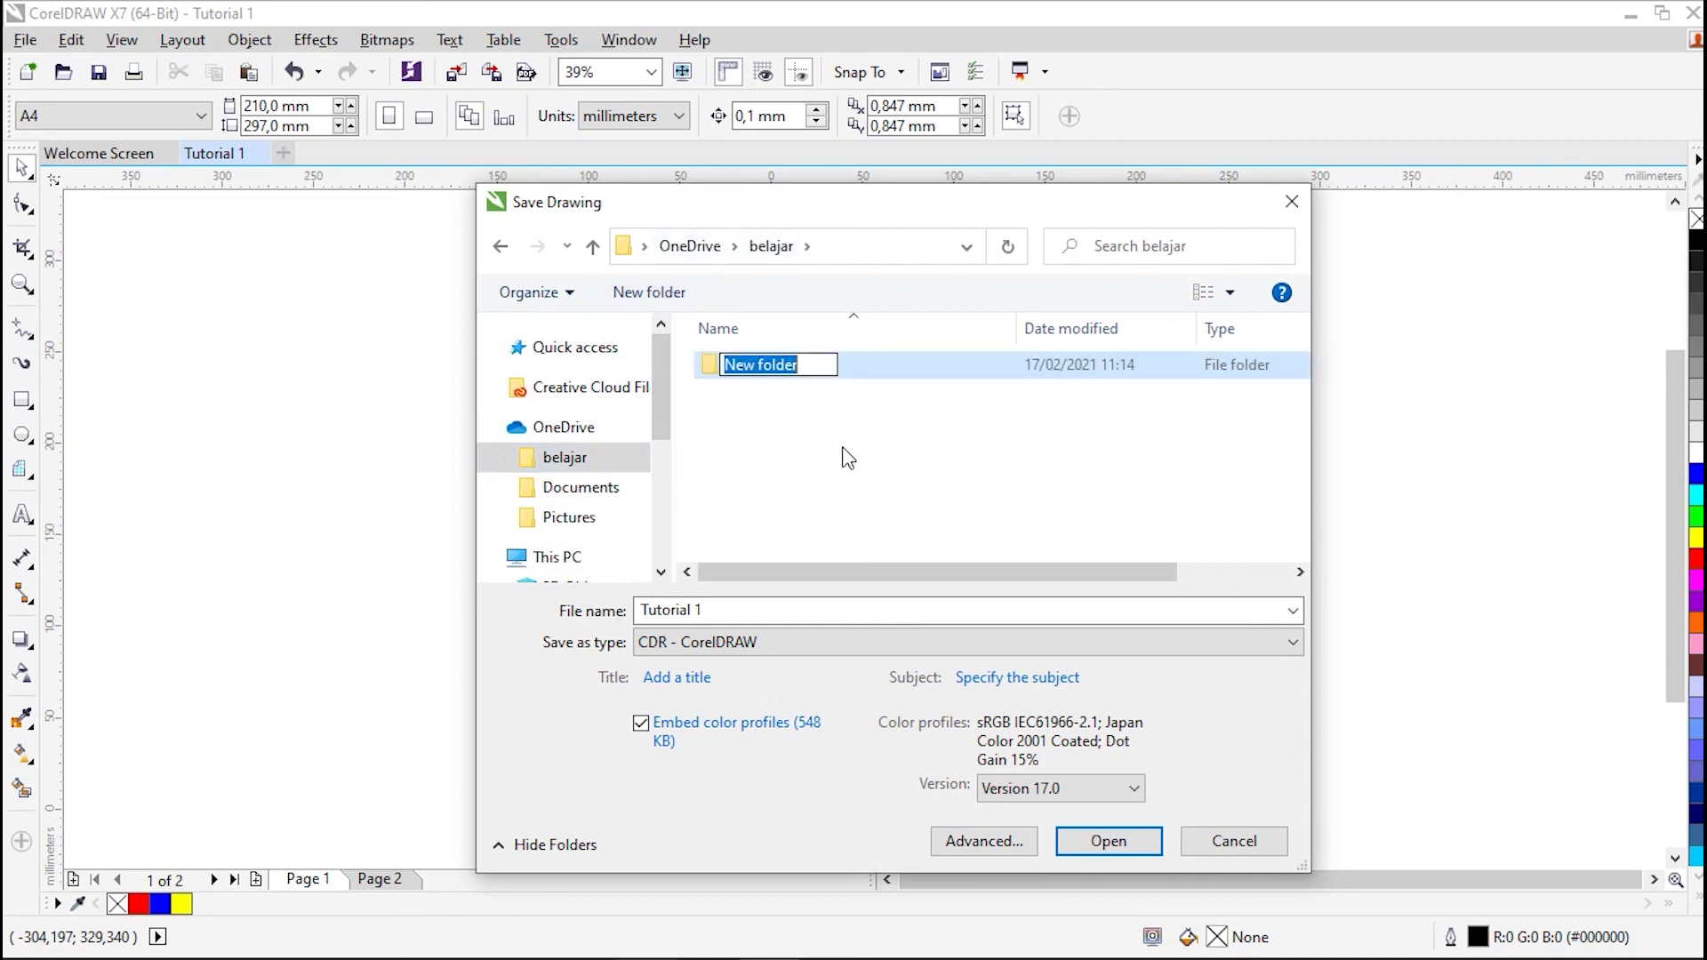
pyautogui.write('tuto')
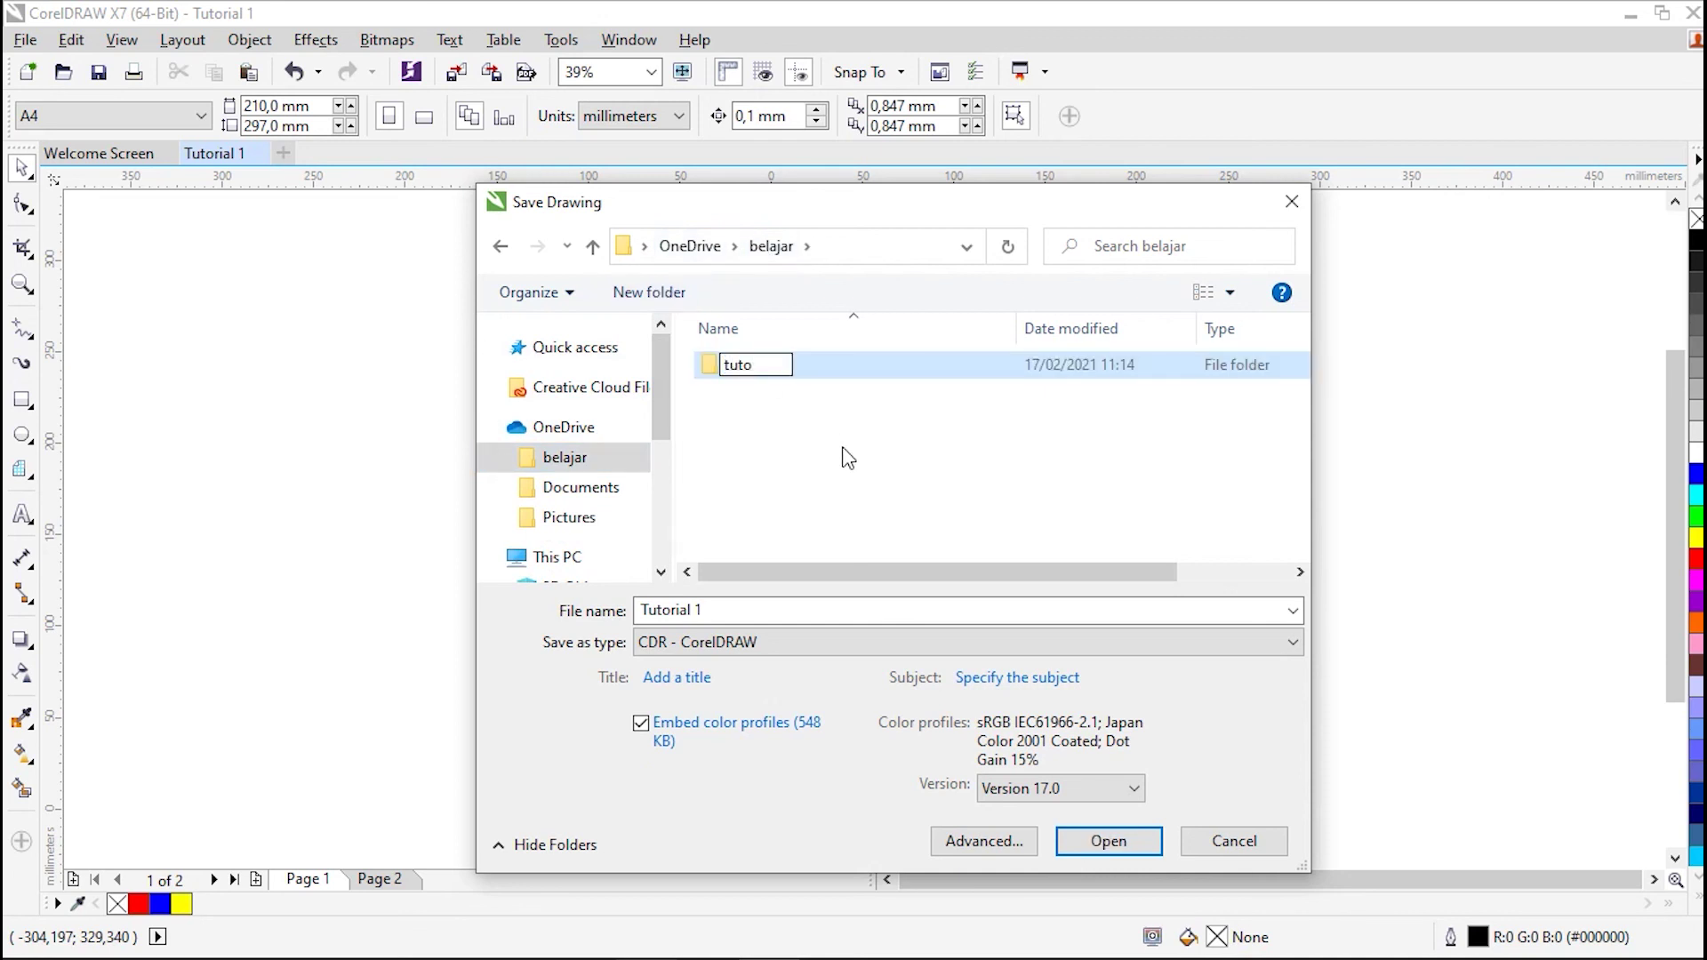
pyautogui.write('rial 1')
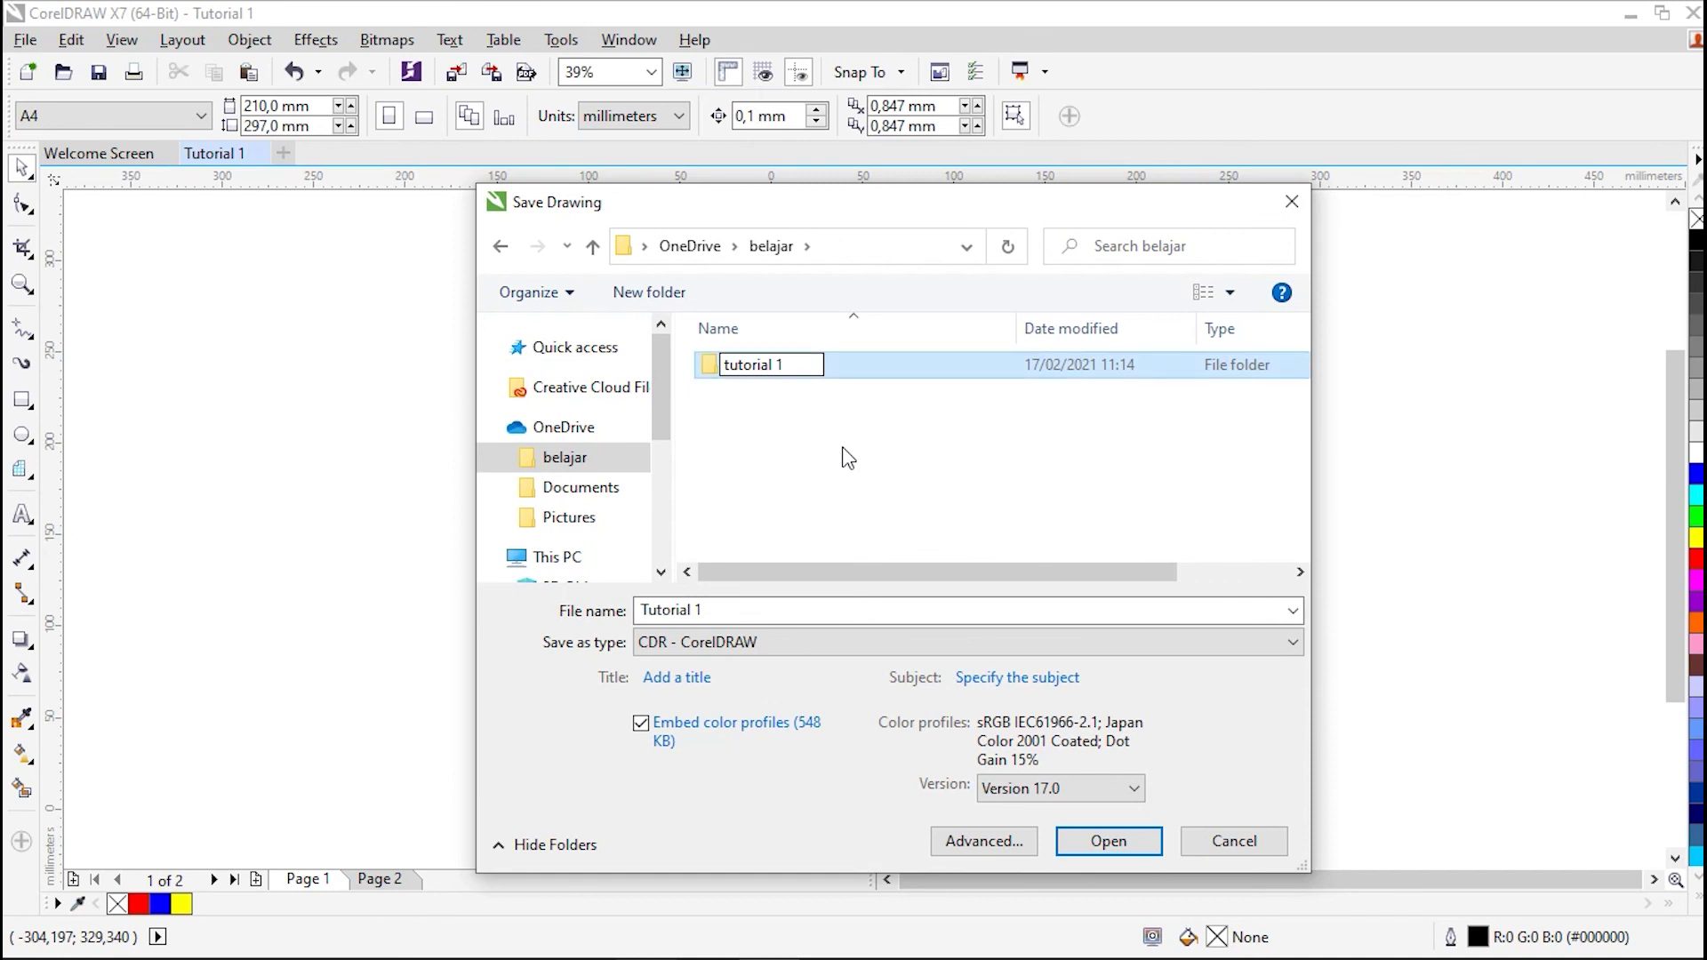
pyautogui.click(815, 454)
pyautogui.doubleClick(785, 369)
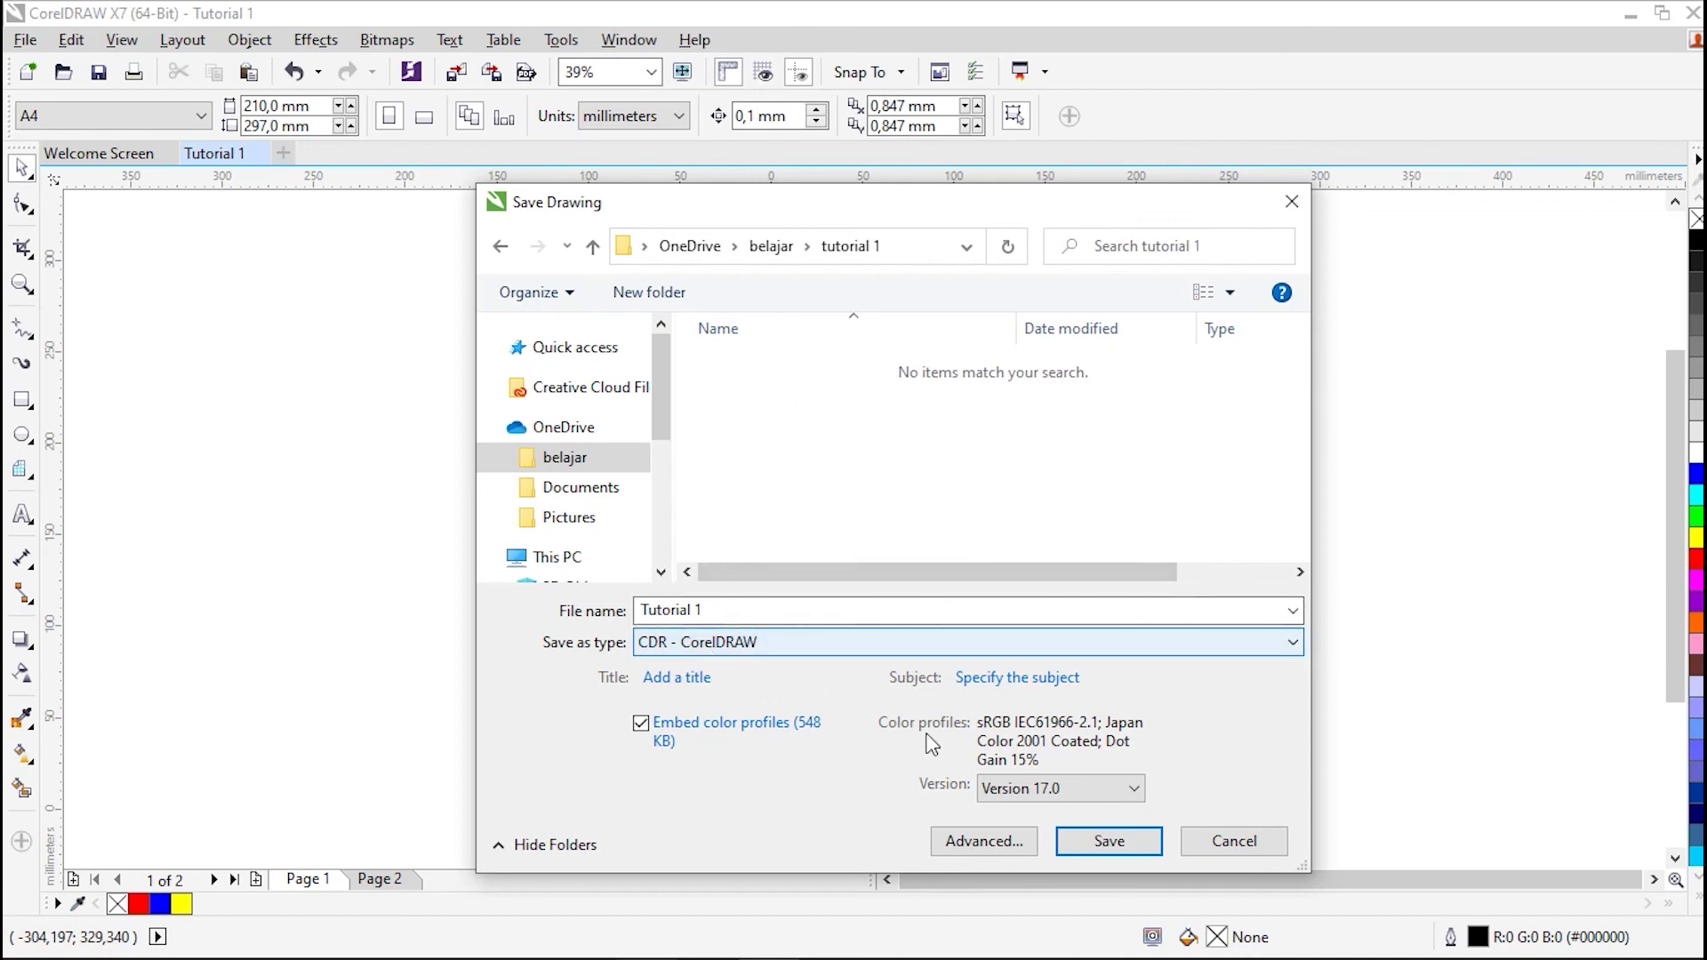
pyautogui.click(1090, 843)
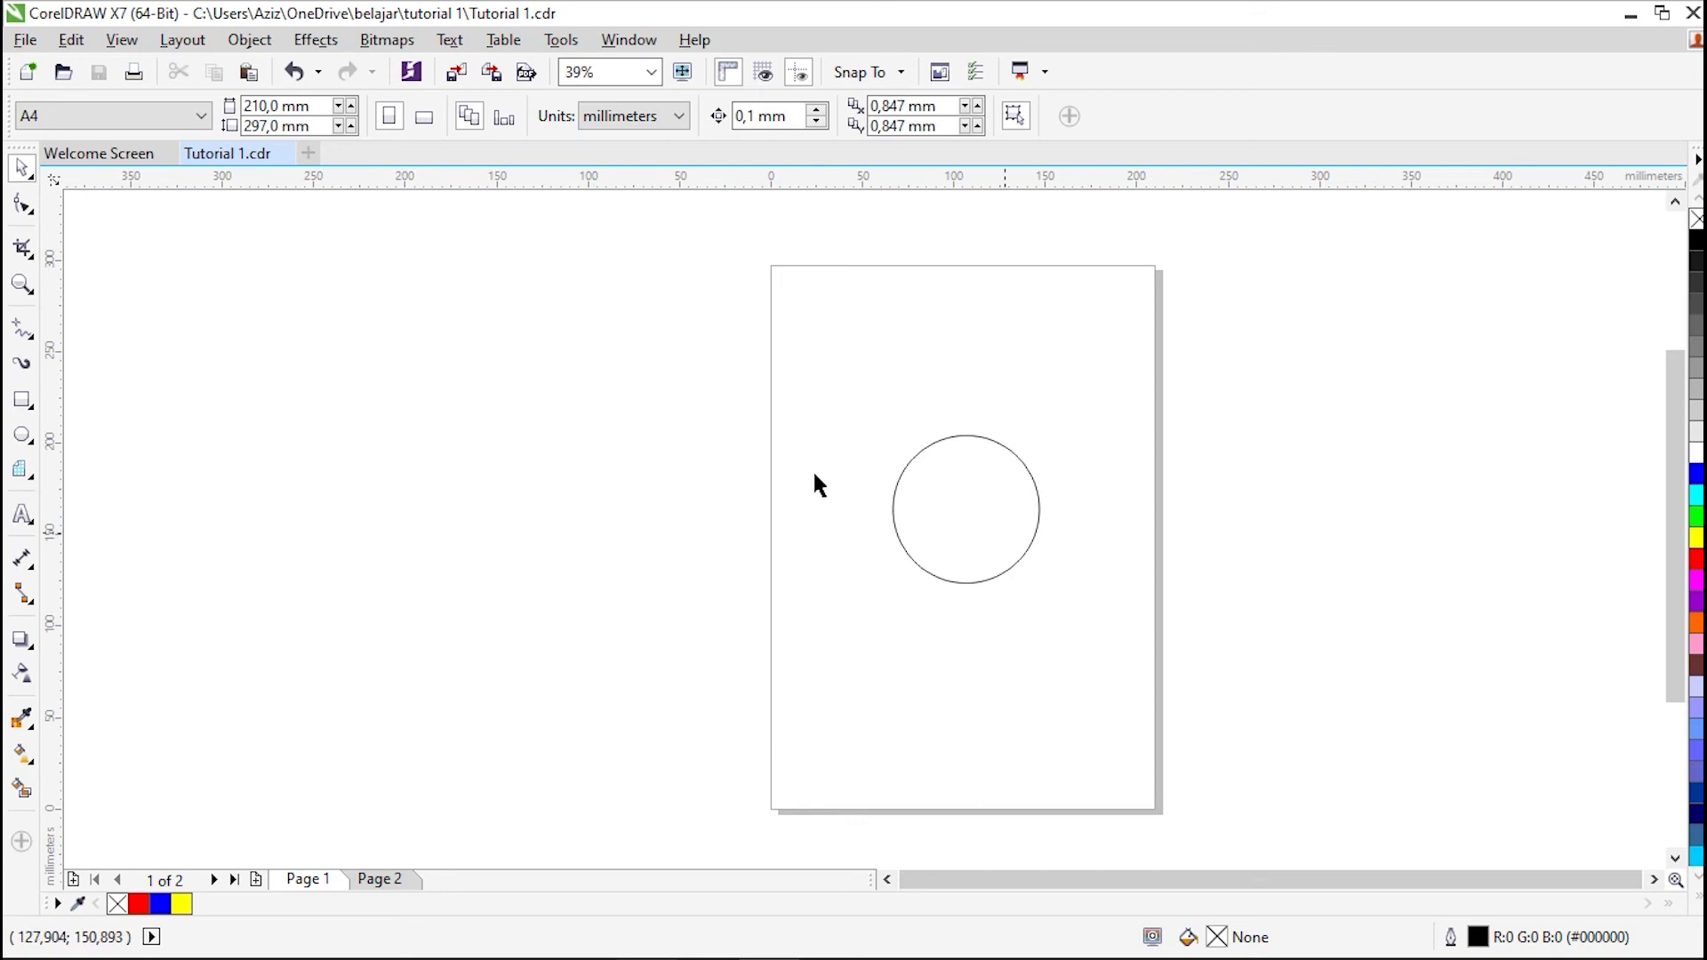
# Start exporting the drawing and browse to the tutorial 1 folder inside belajar in OneDrive as its location
pyautogui.click(26, 40)
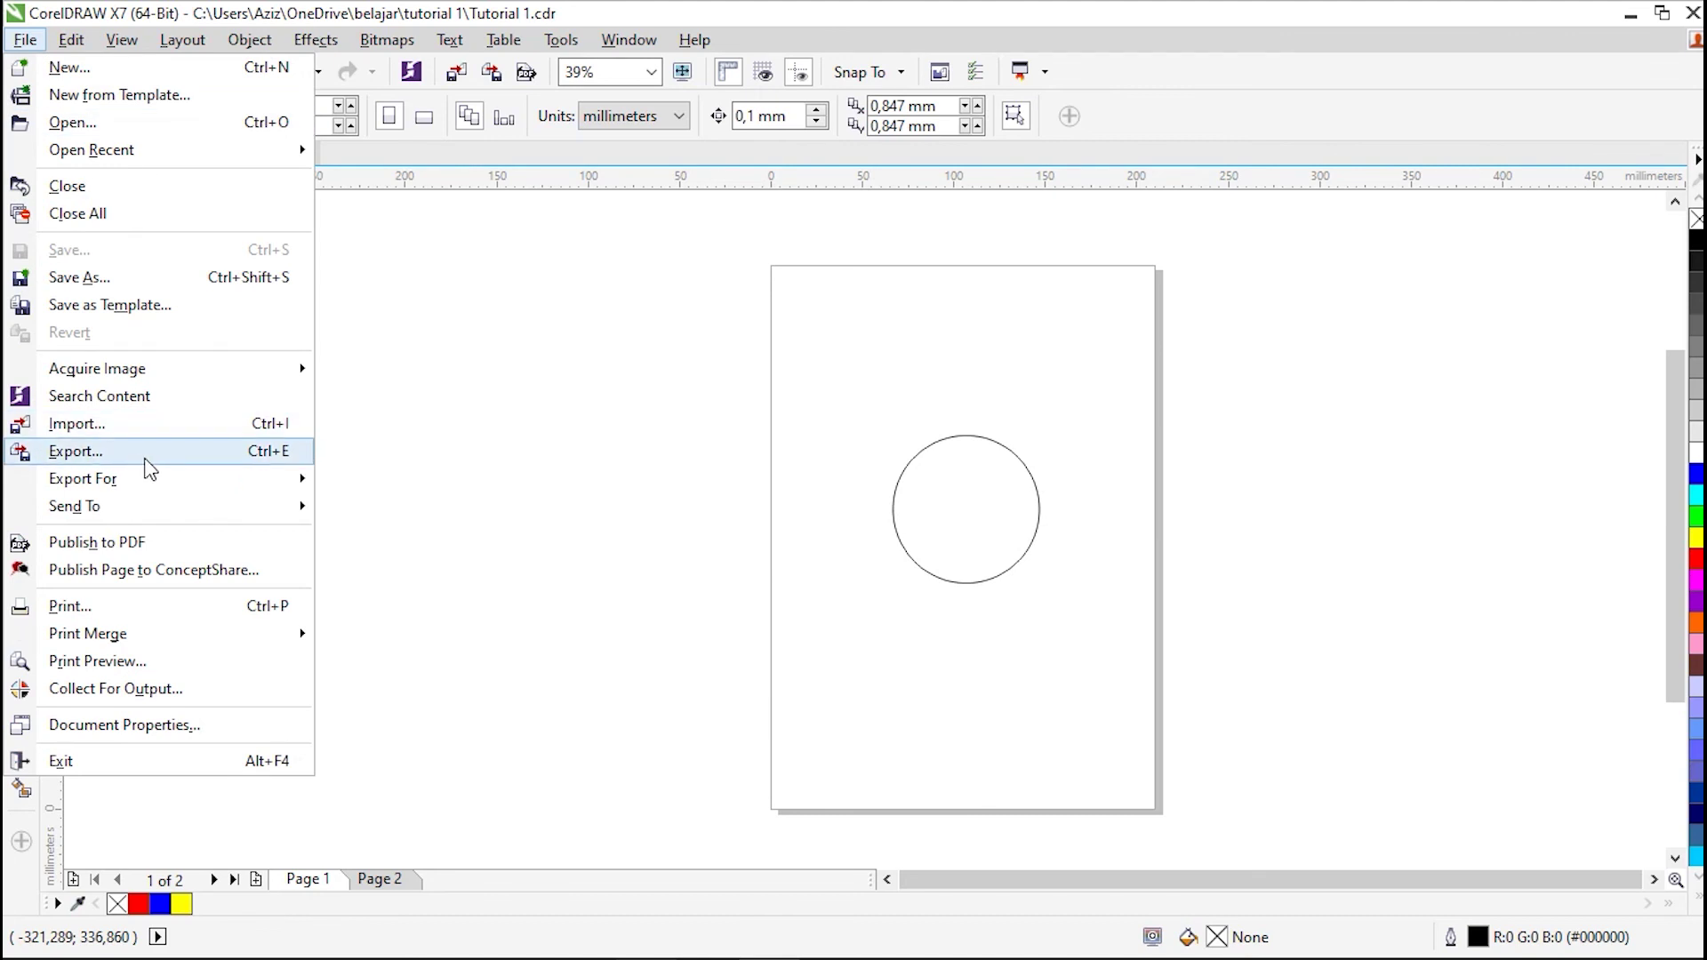
pyautogui.click(529, 434)
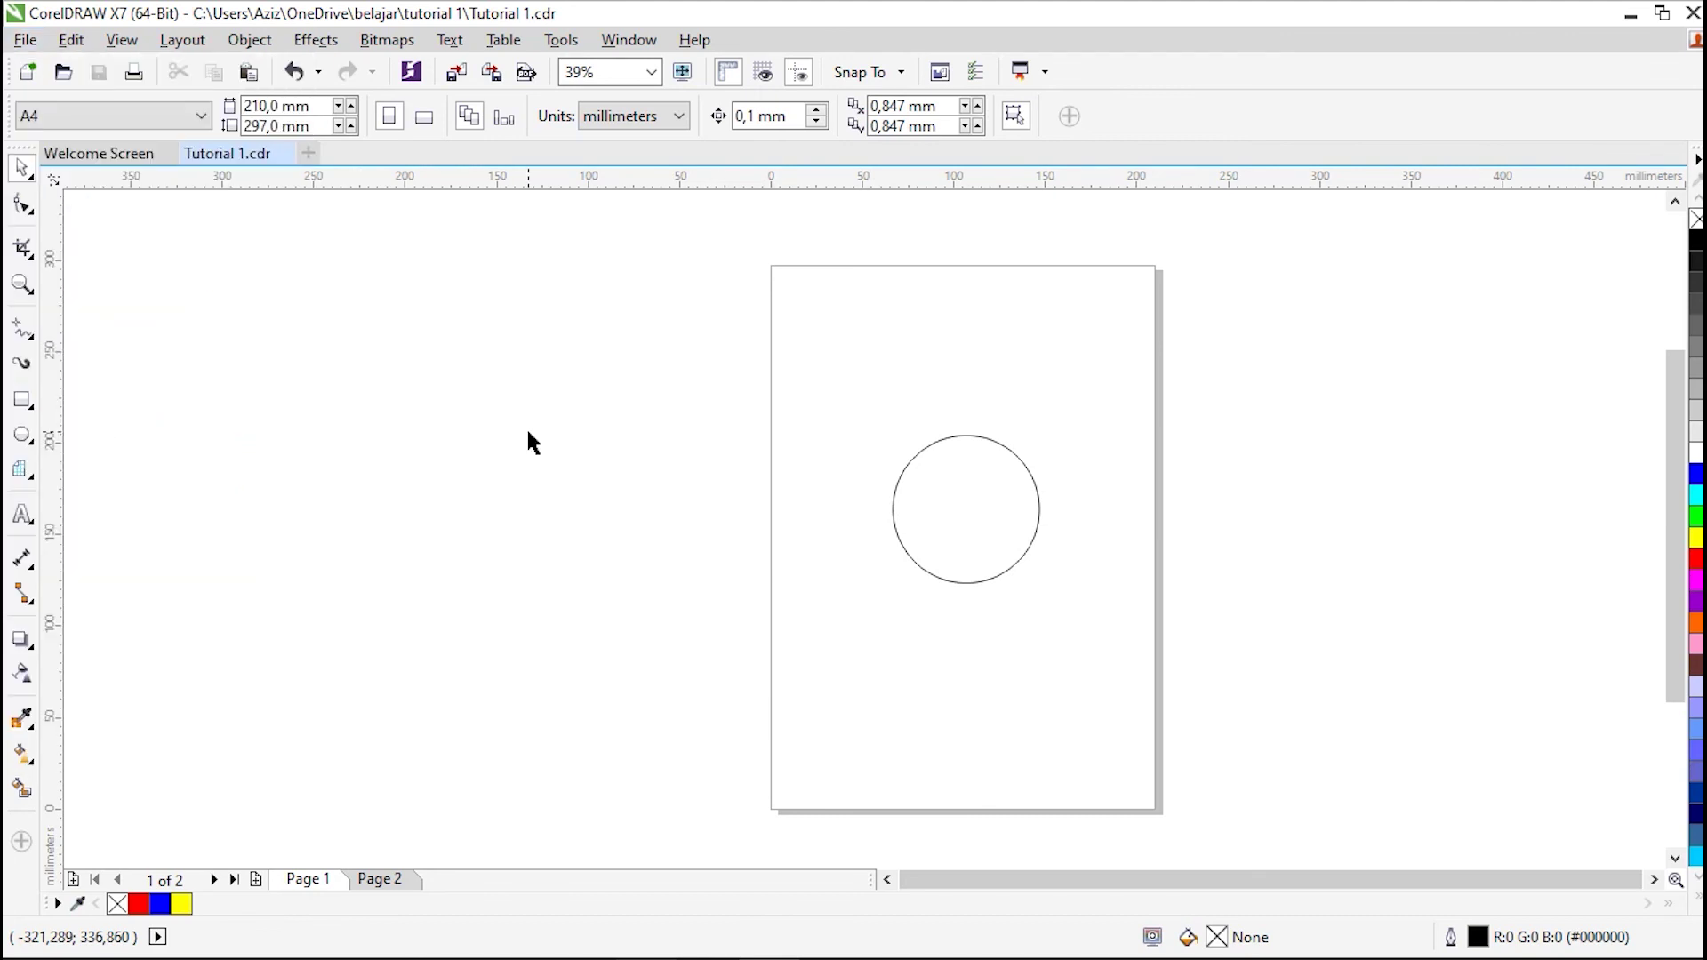
pyautogui.click(26, 42)
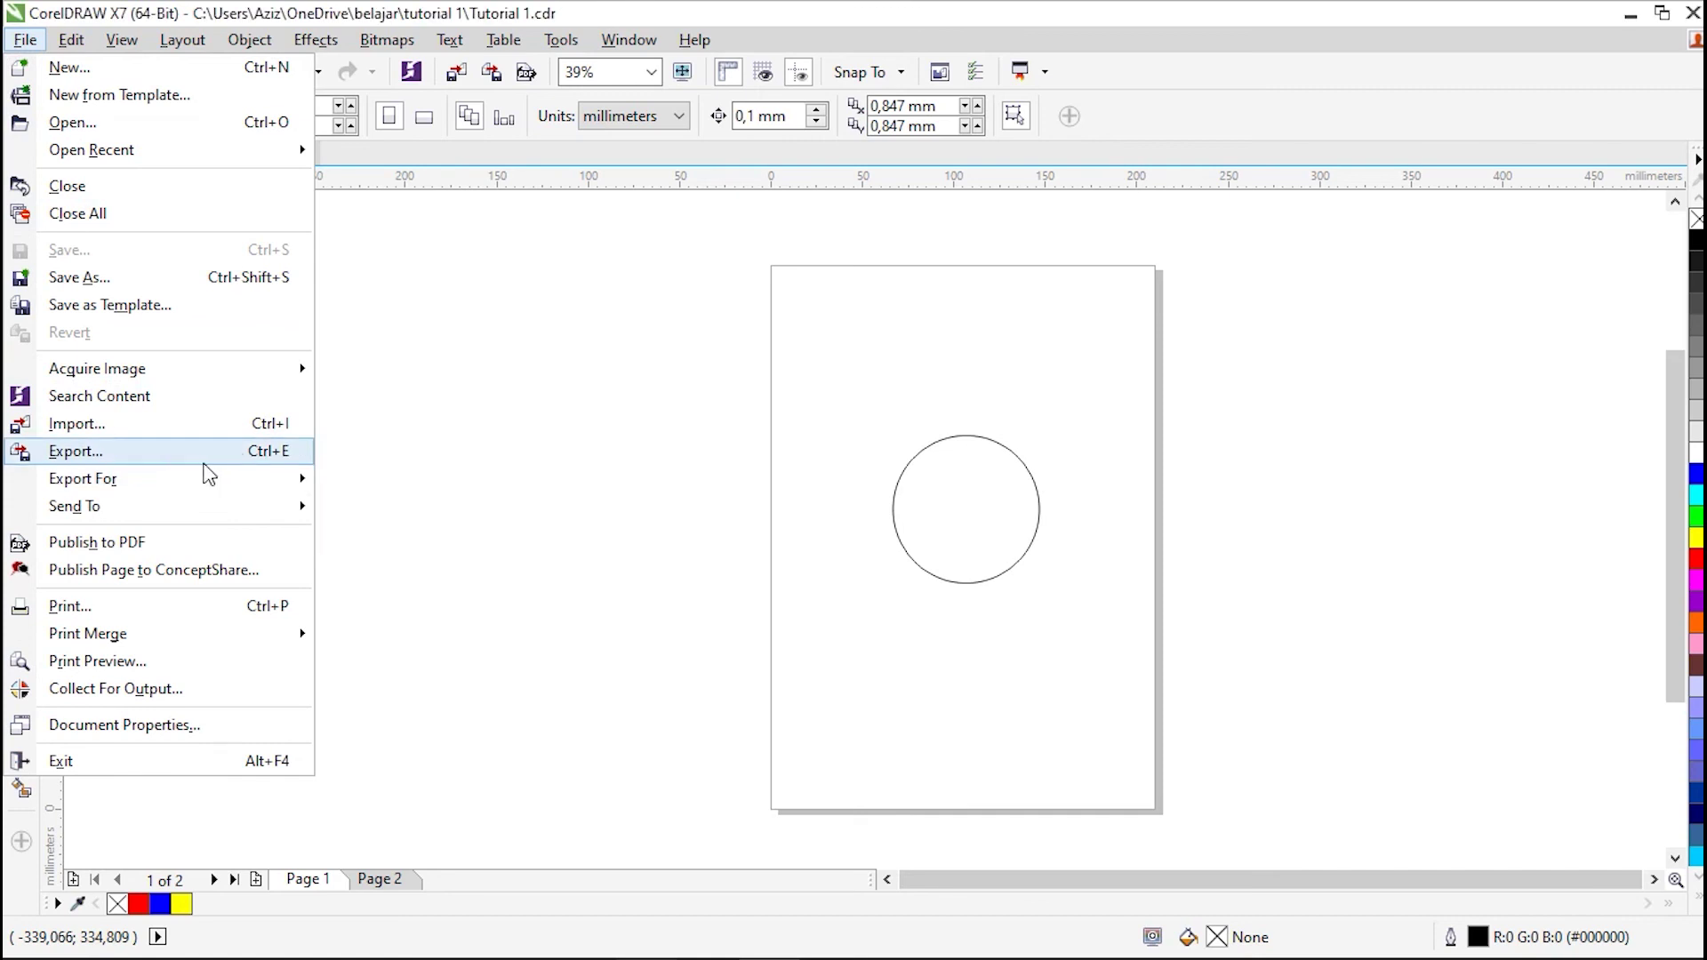
pyautogui.click(196, 469)
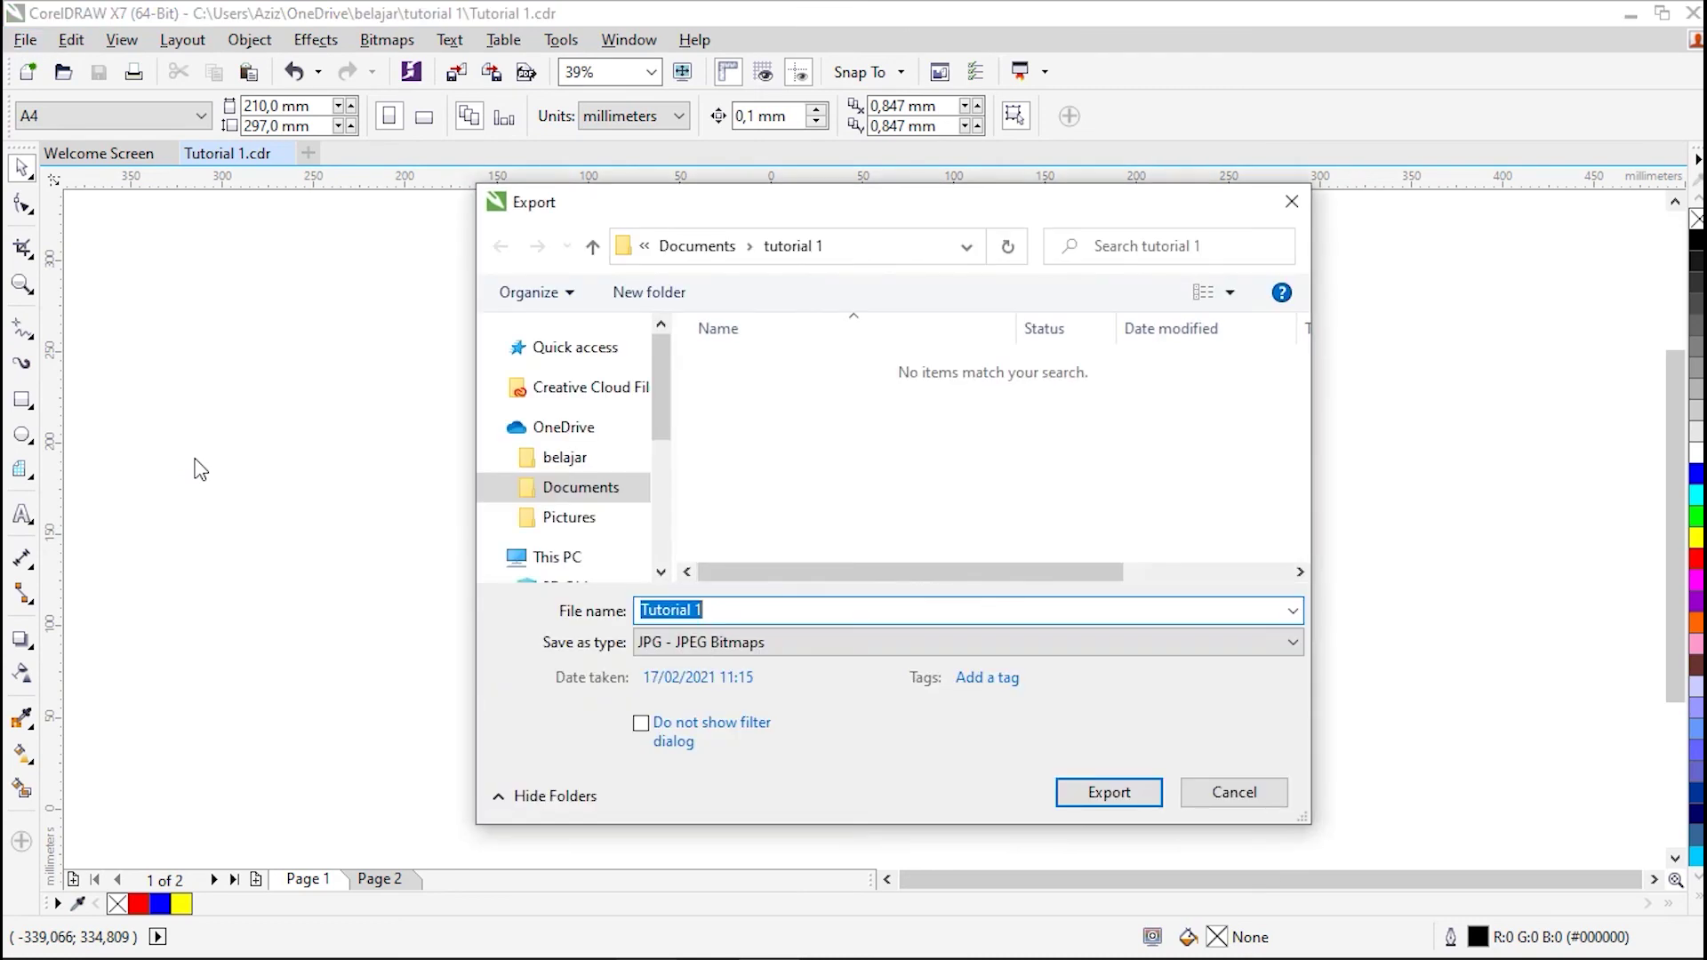
pyautogui.click(593, 456)
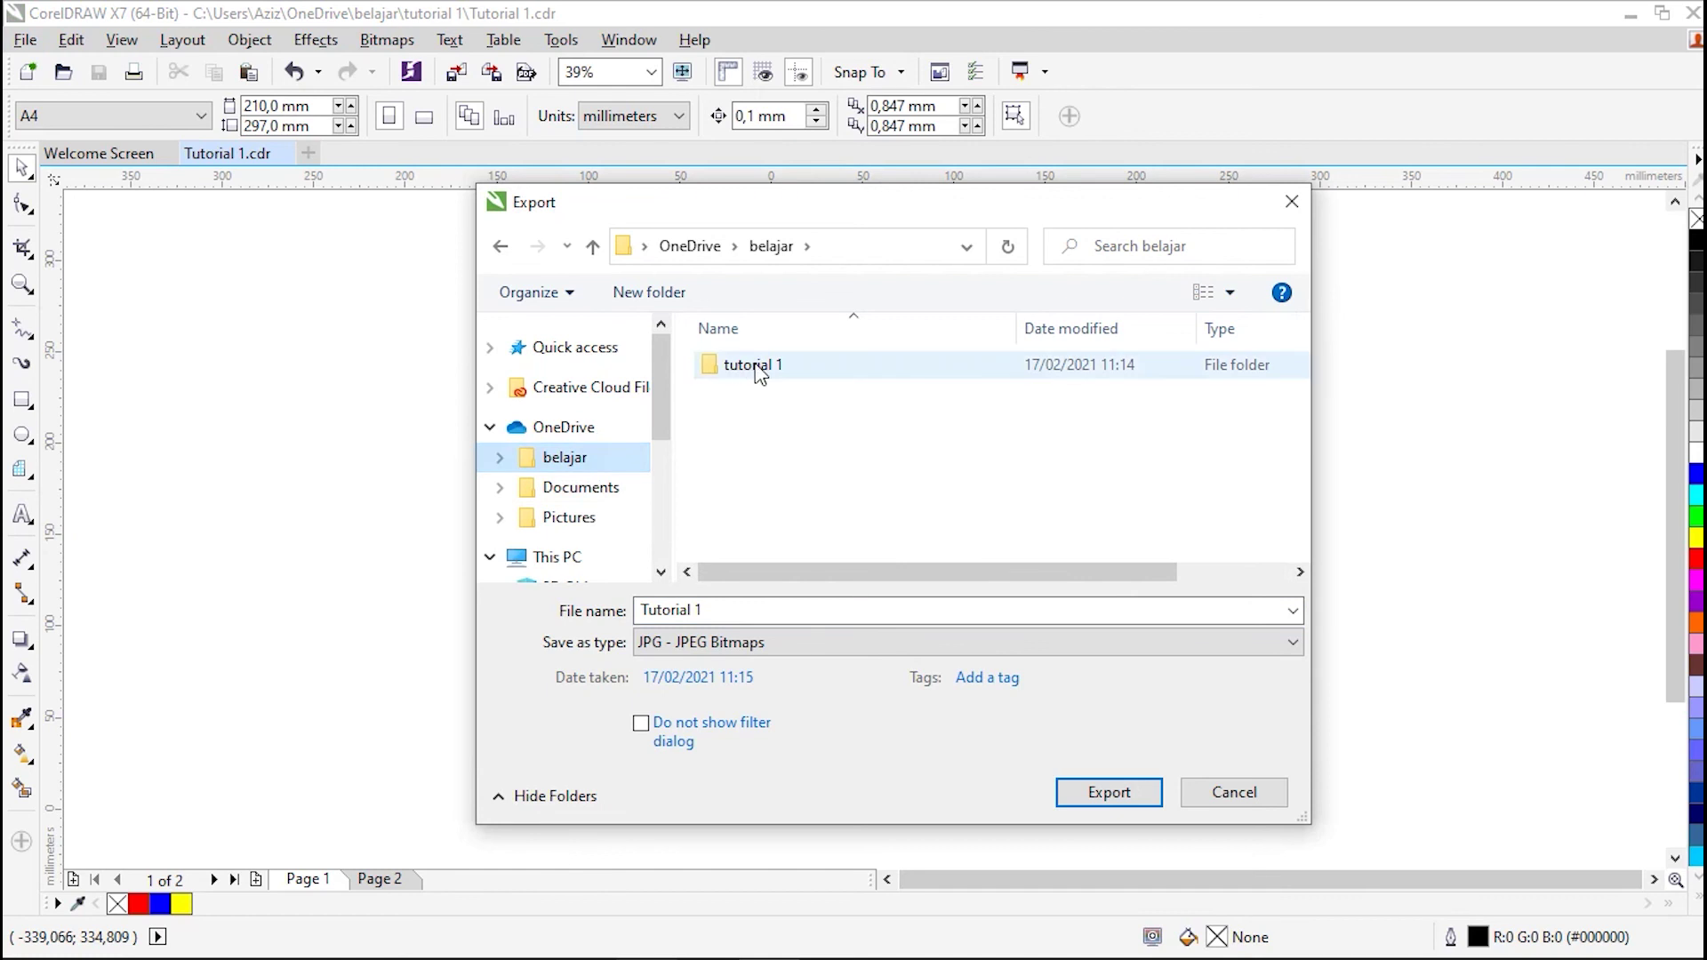
pyautogui.doubleClick(757, 366)
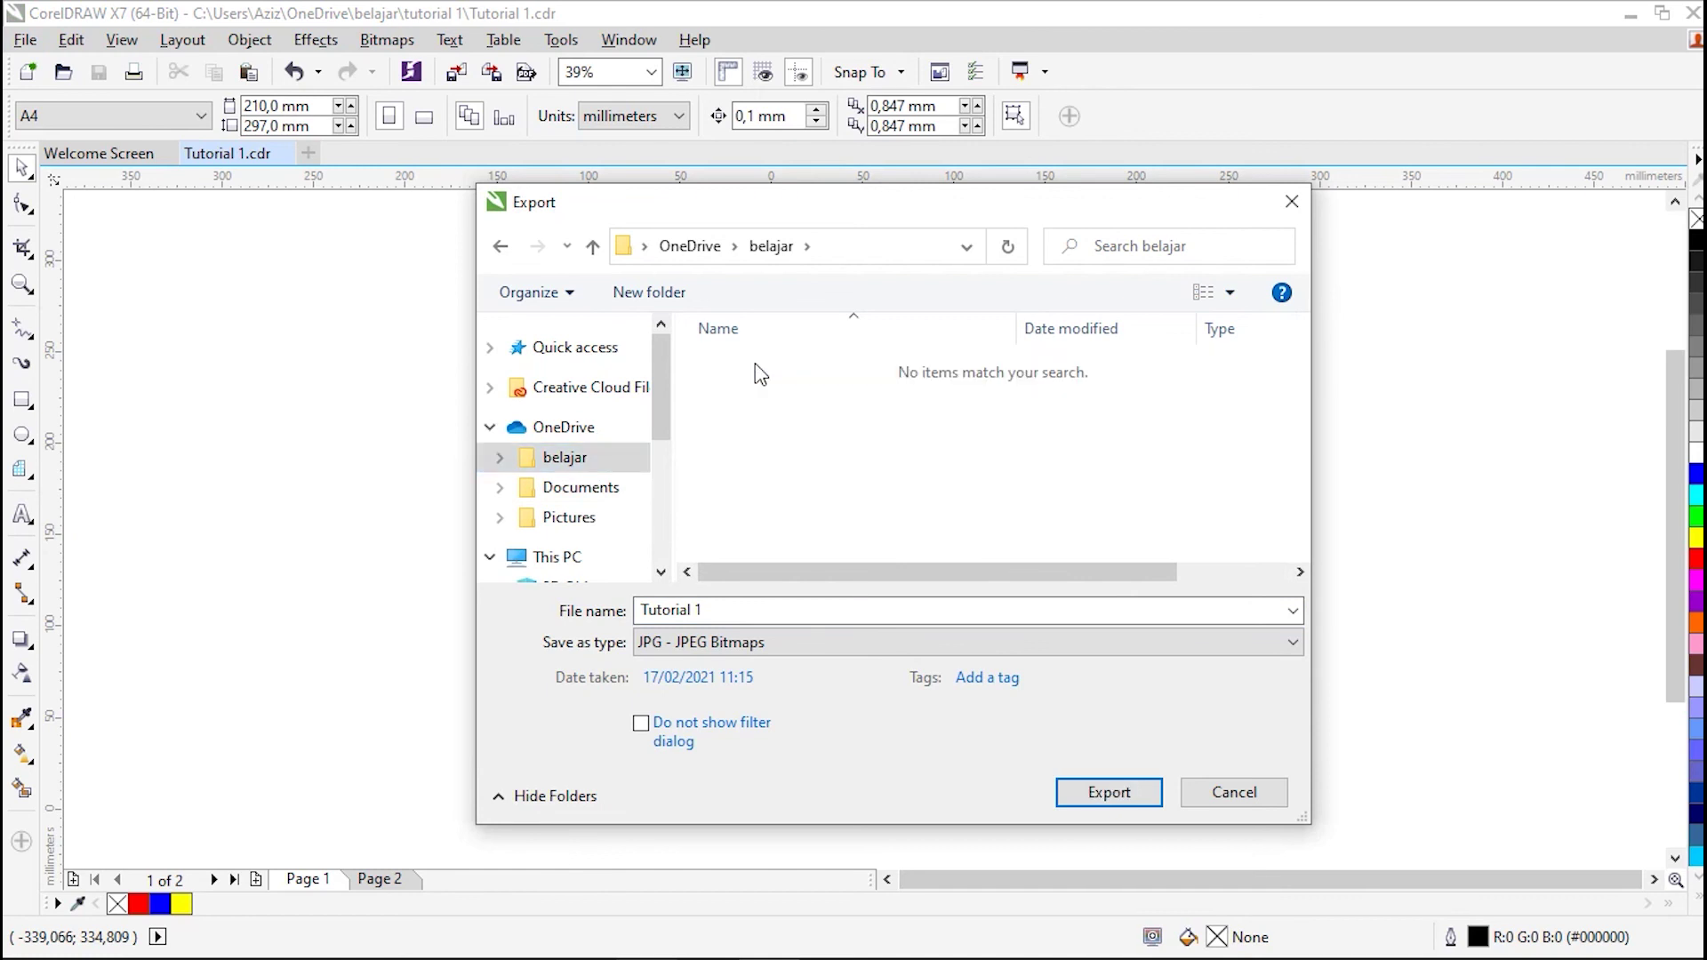
# Review the available export file types, keep JPG - JPEG Bitmaps, and proceed to the JPEG export settings
pyautogui.click(791, 648)
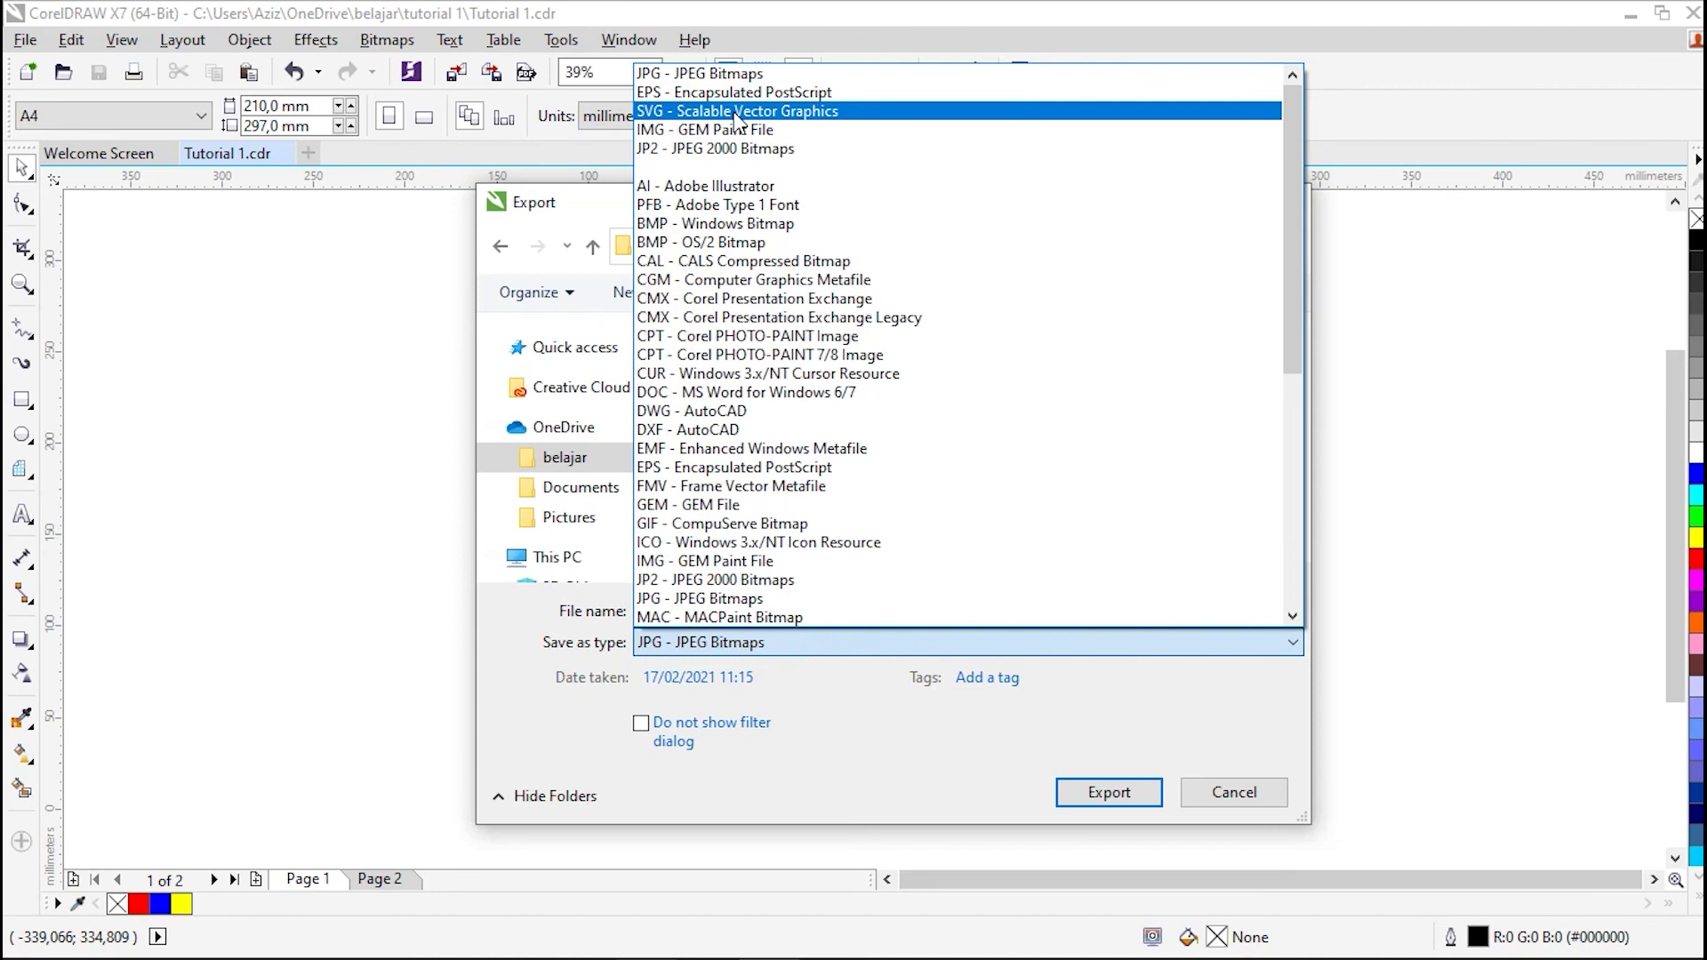
pyautogui.scroll(-1, 1290, 359)
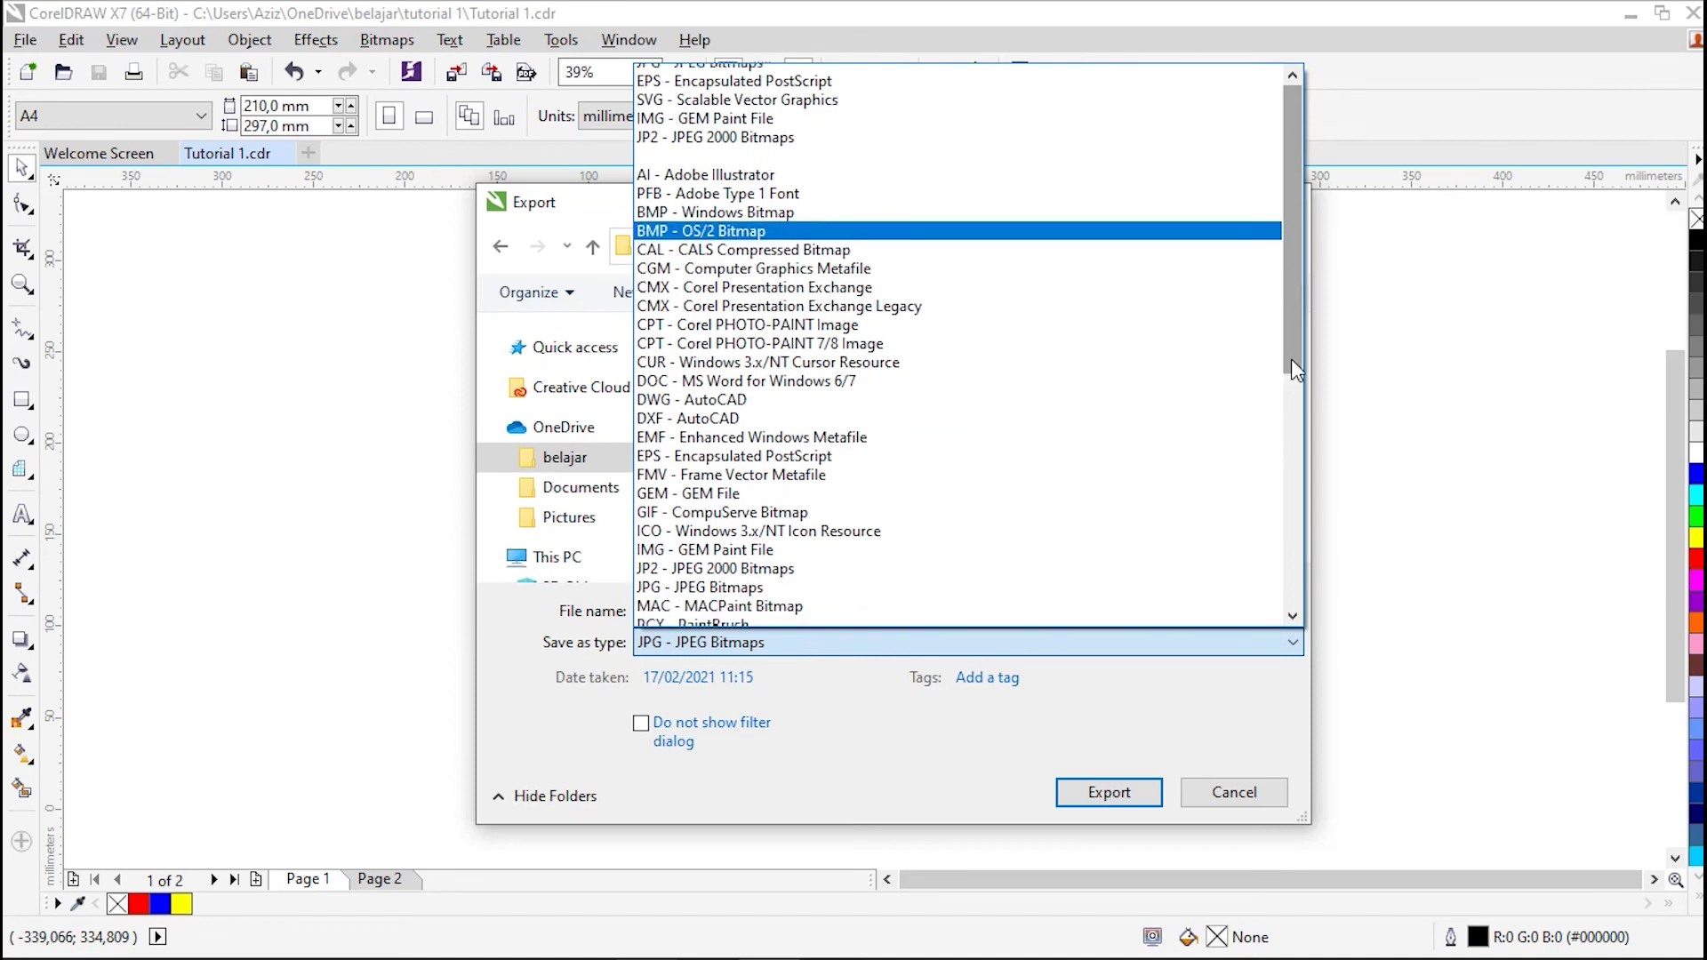
pyautogui.moveTo(1291, 360); pyautogui.dragTo(1292, 596)
pyautogui.moveTo(1287, 456); pyautogui.dragTo(1289, 185)
pyautogui.moveTo(1291, 310); pyautogui.dragTo(1293, 533)
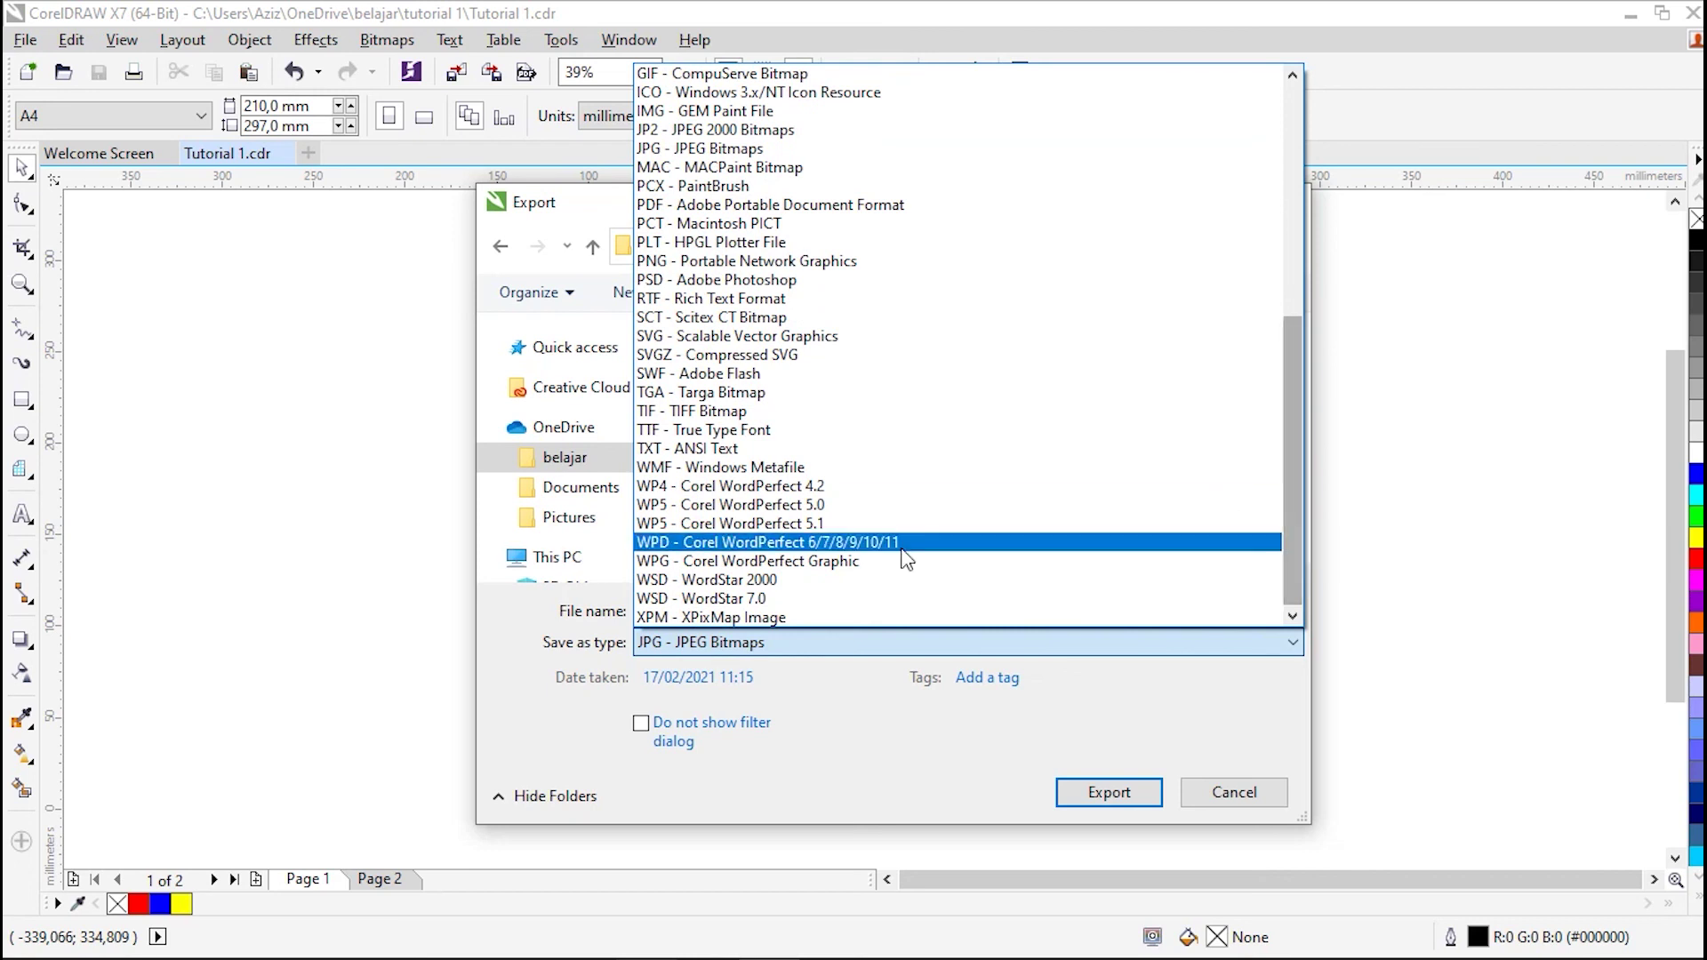
pyautogui.click(838, 726)
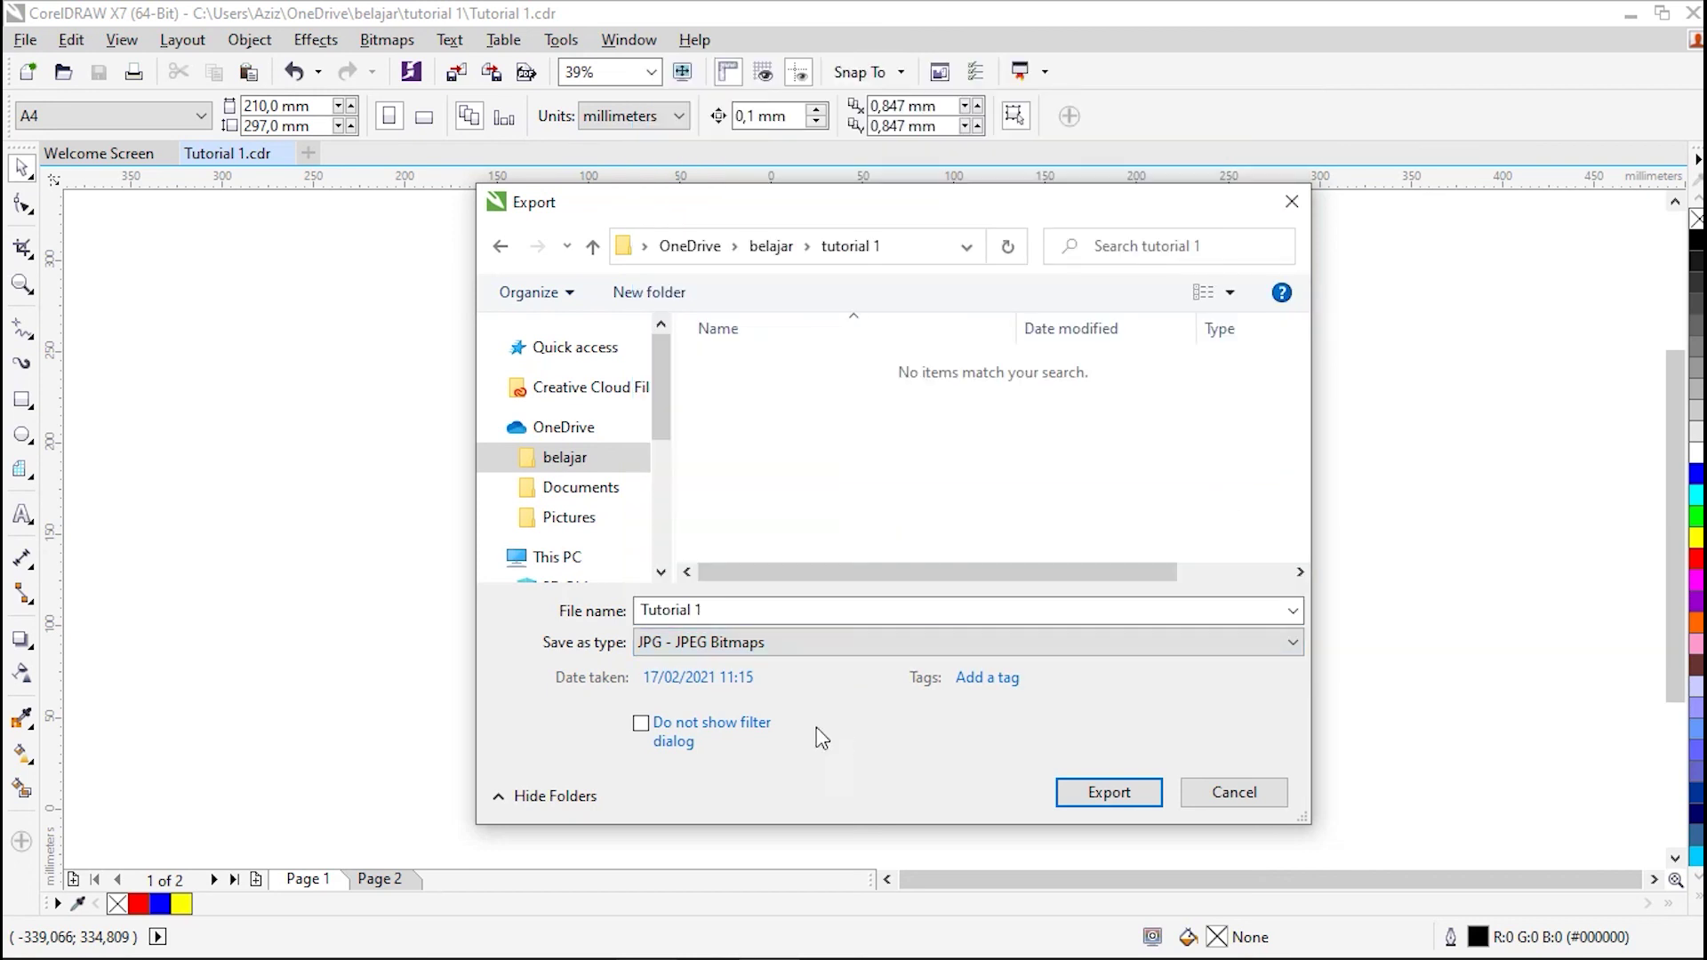
pyautogui.click(1109, 793)
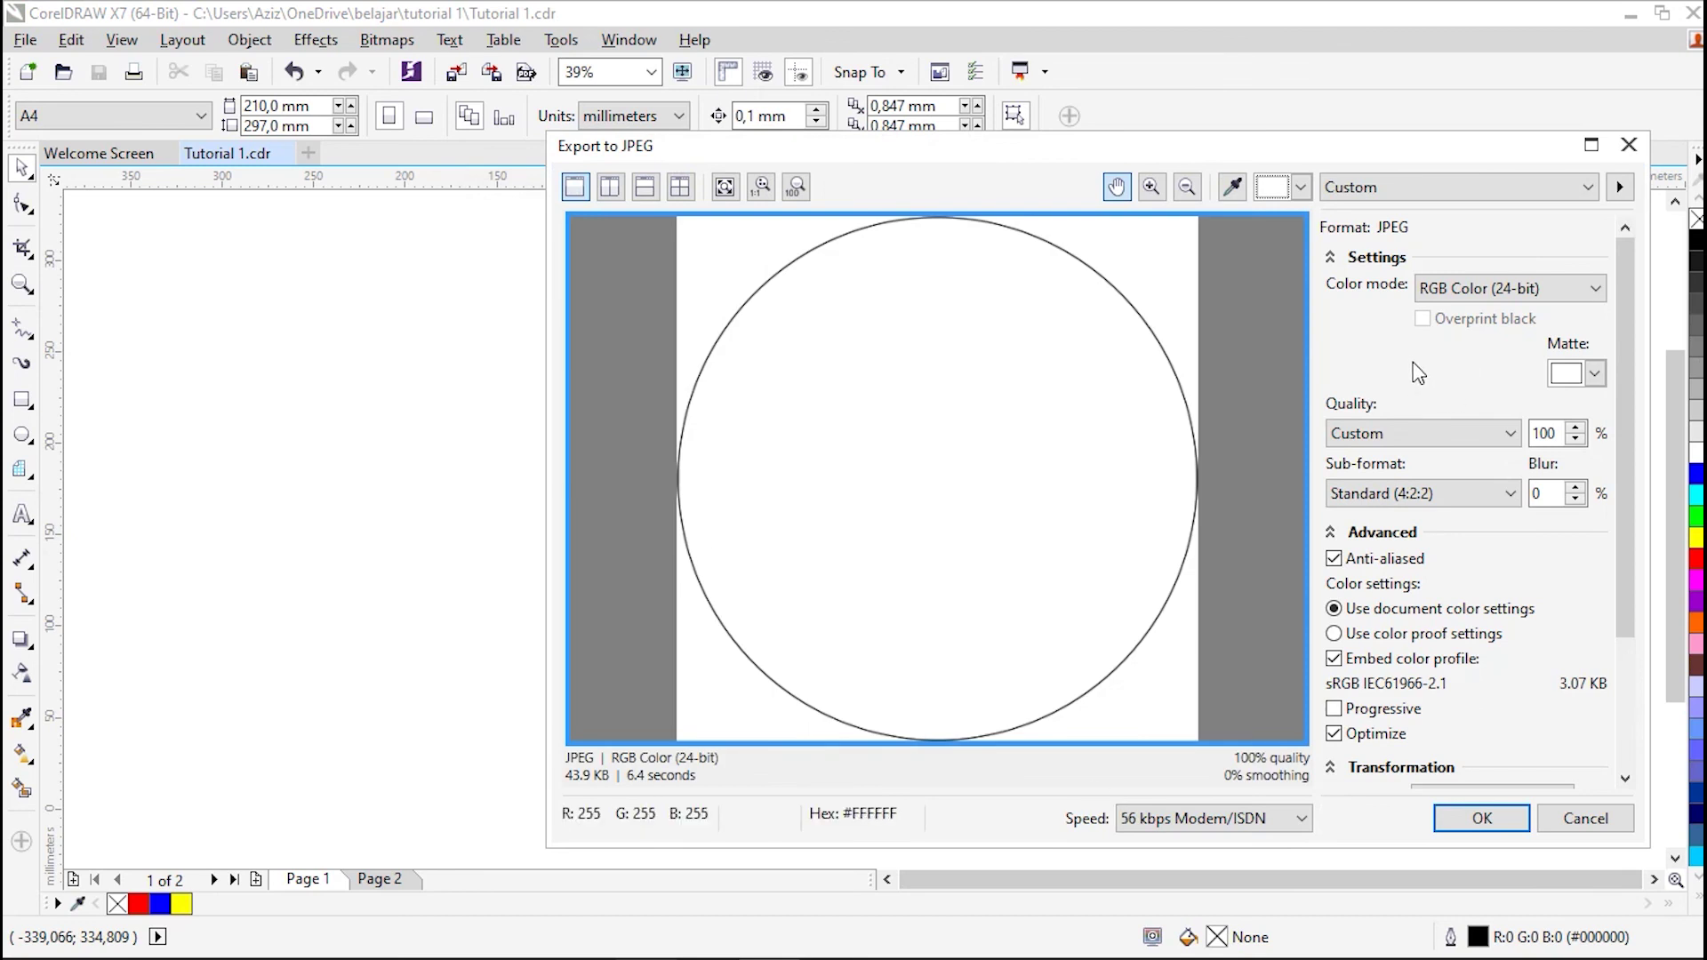
# Choose RGB Color (24-bit) as the color mode for the JPEG export
pyautogui.moveTo(1632, 270); pyautogui.dragTo(1631, 219)
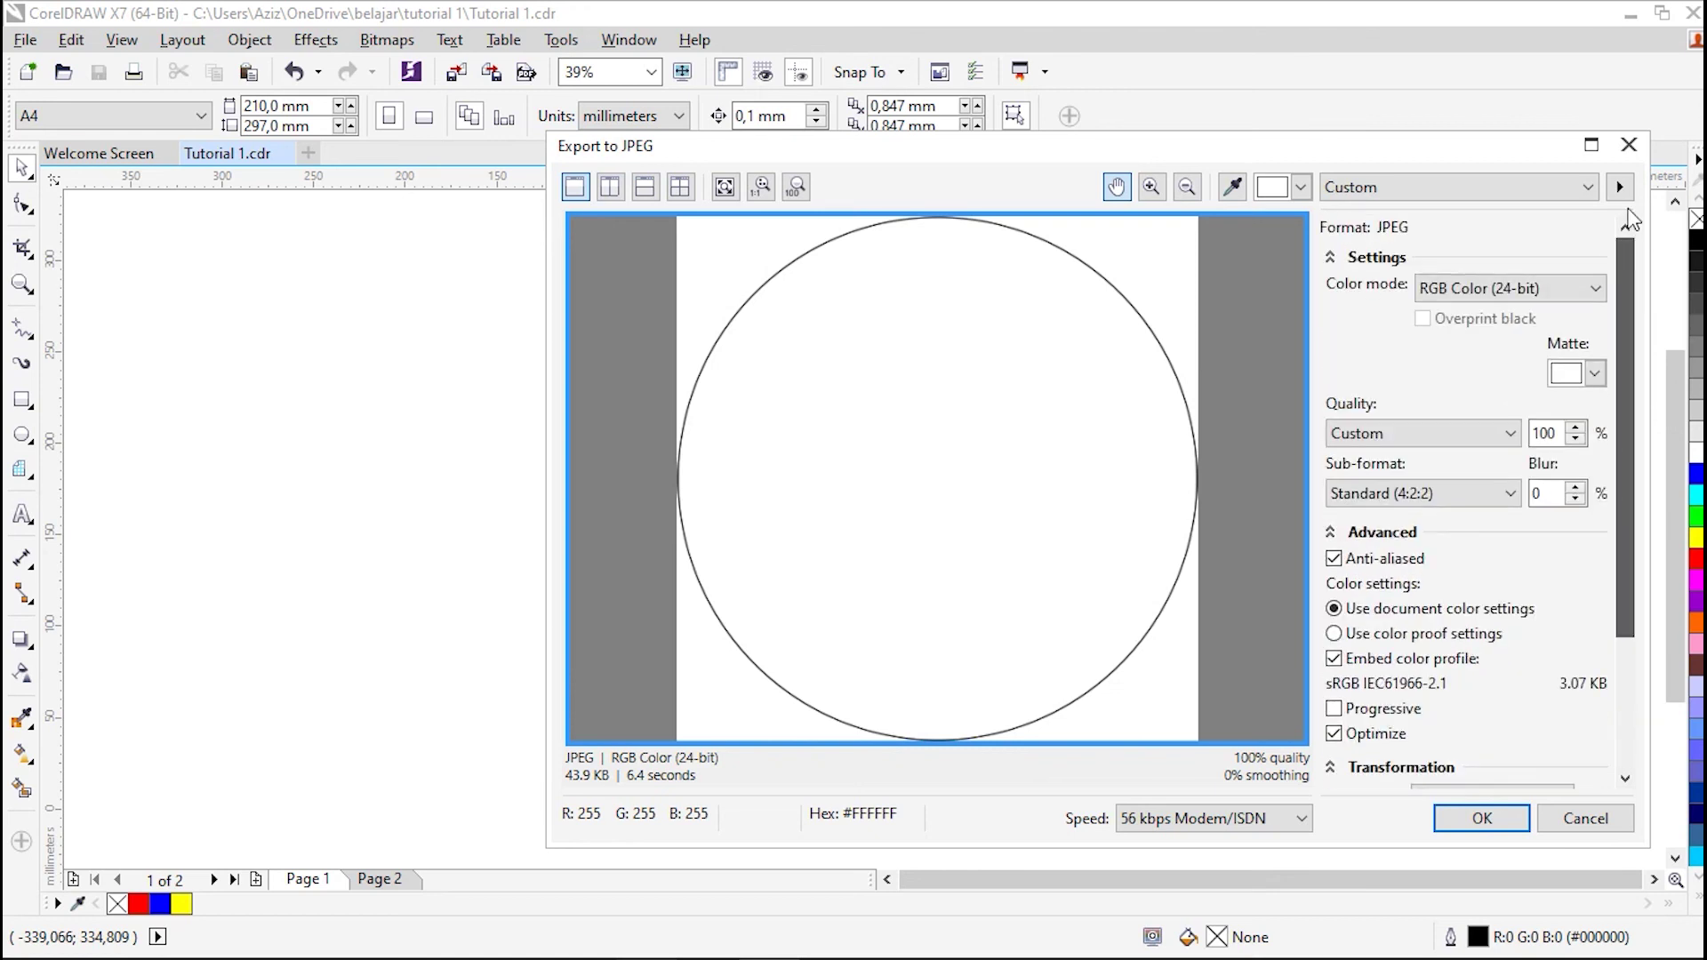
pyautogui.click(1482, 289)
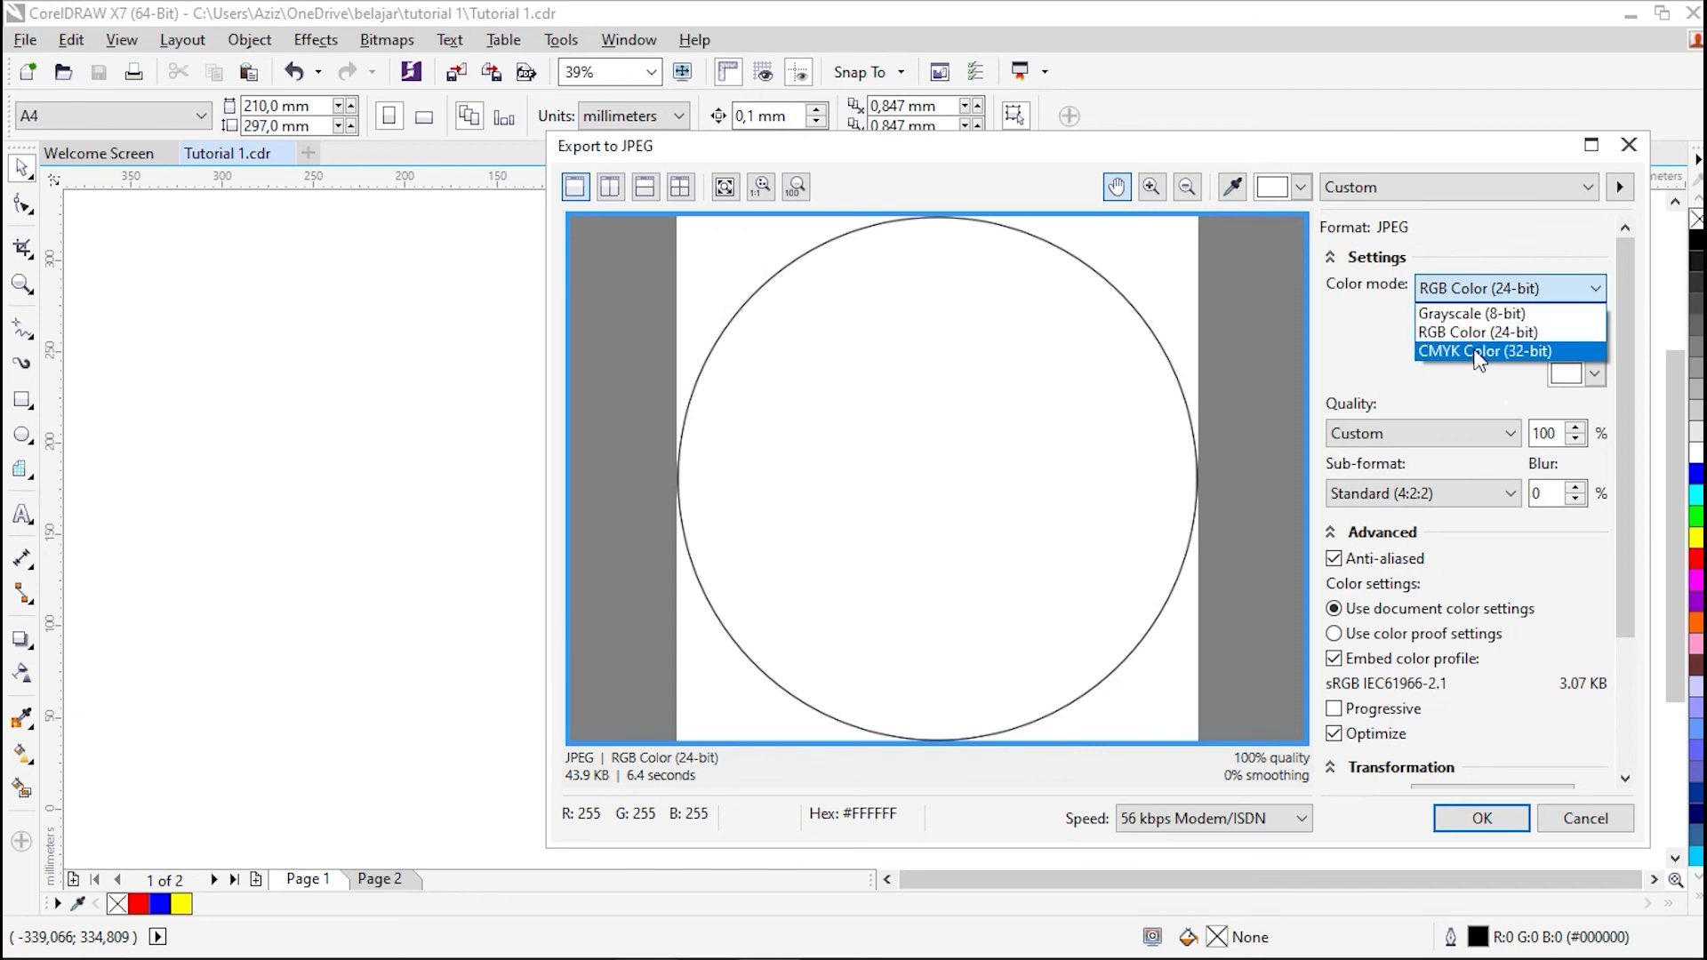
pyautogui.click(1477, 331)
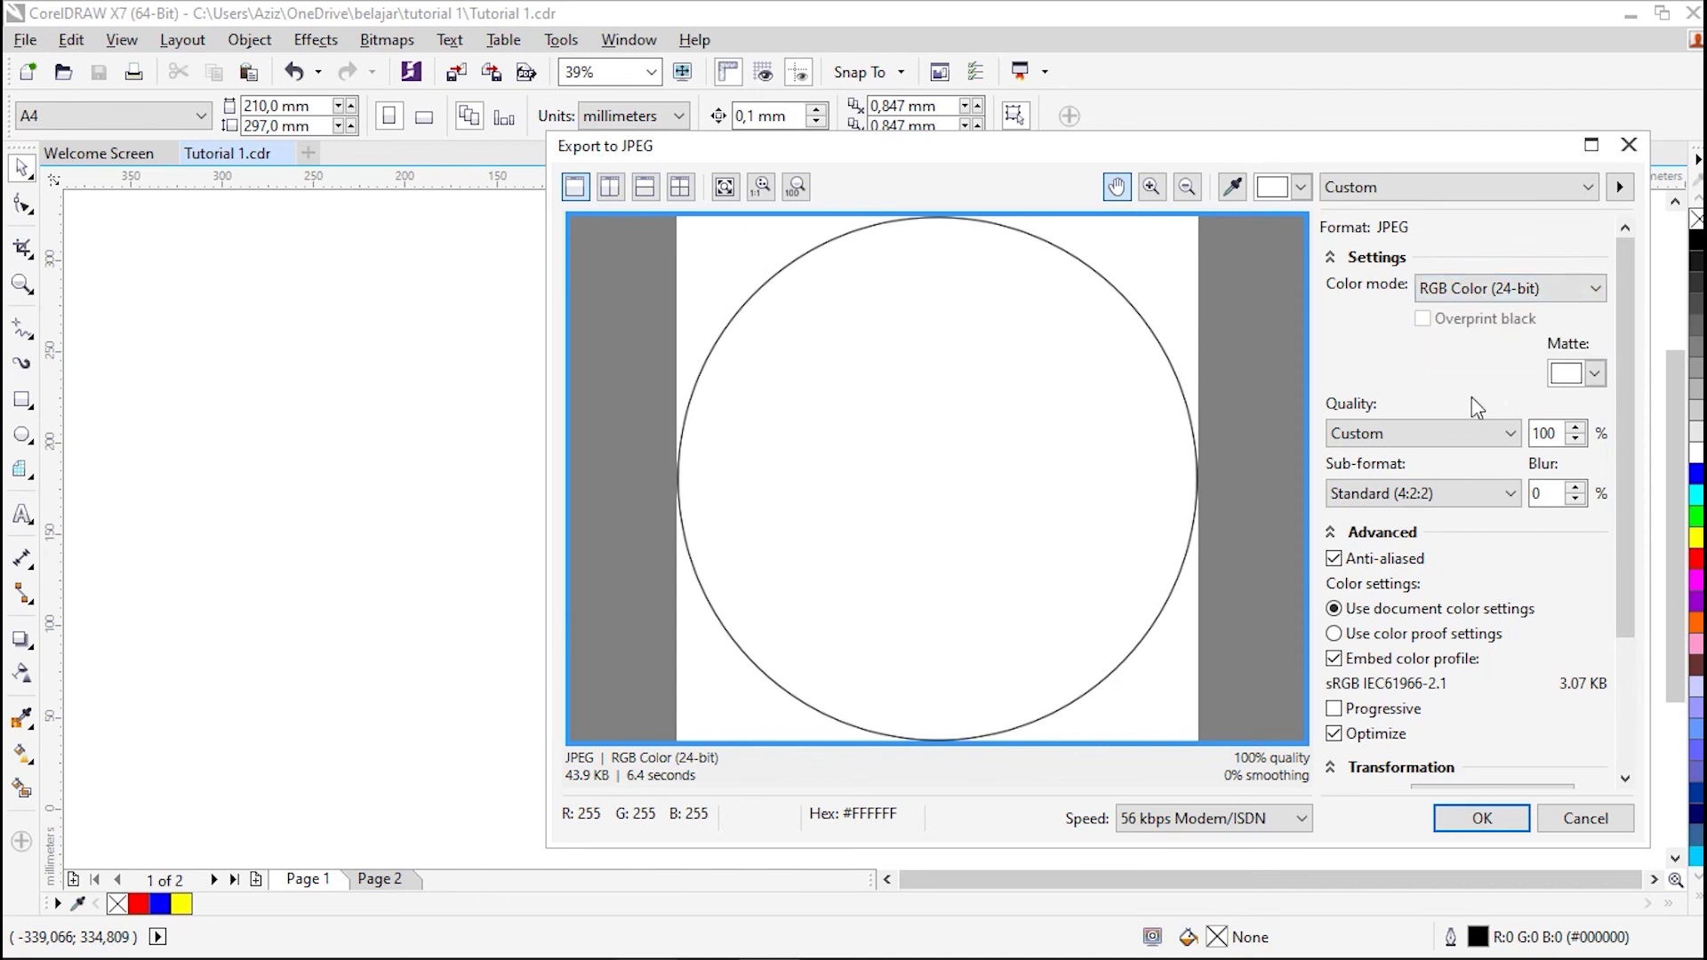
# Set the JPEG quality preset to High
pyautogui.click(1475, 441)
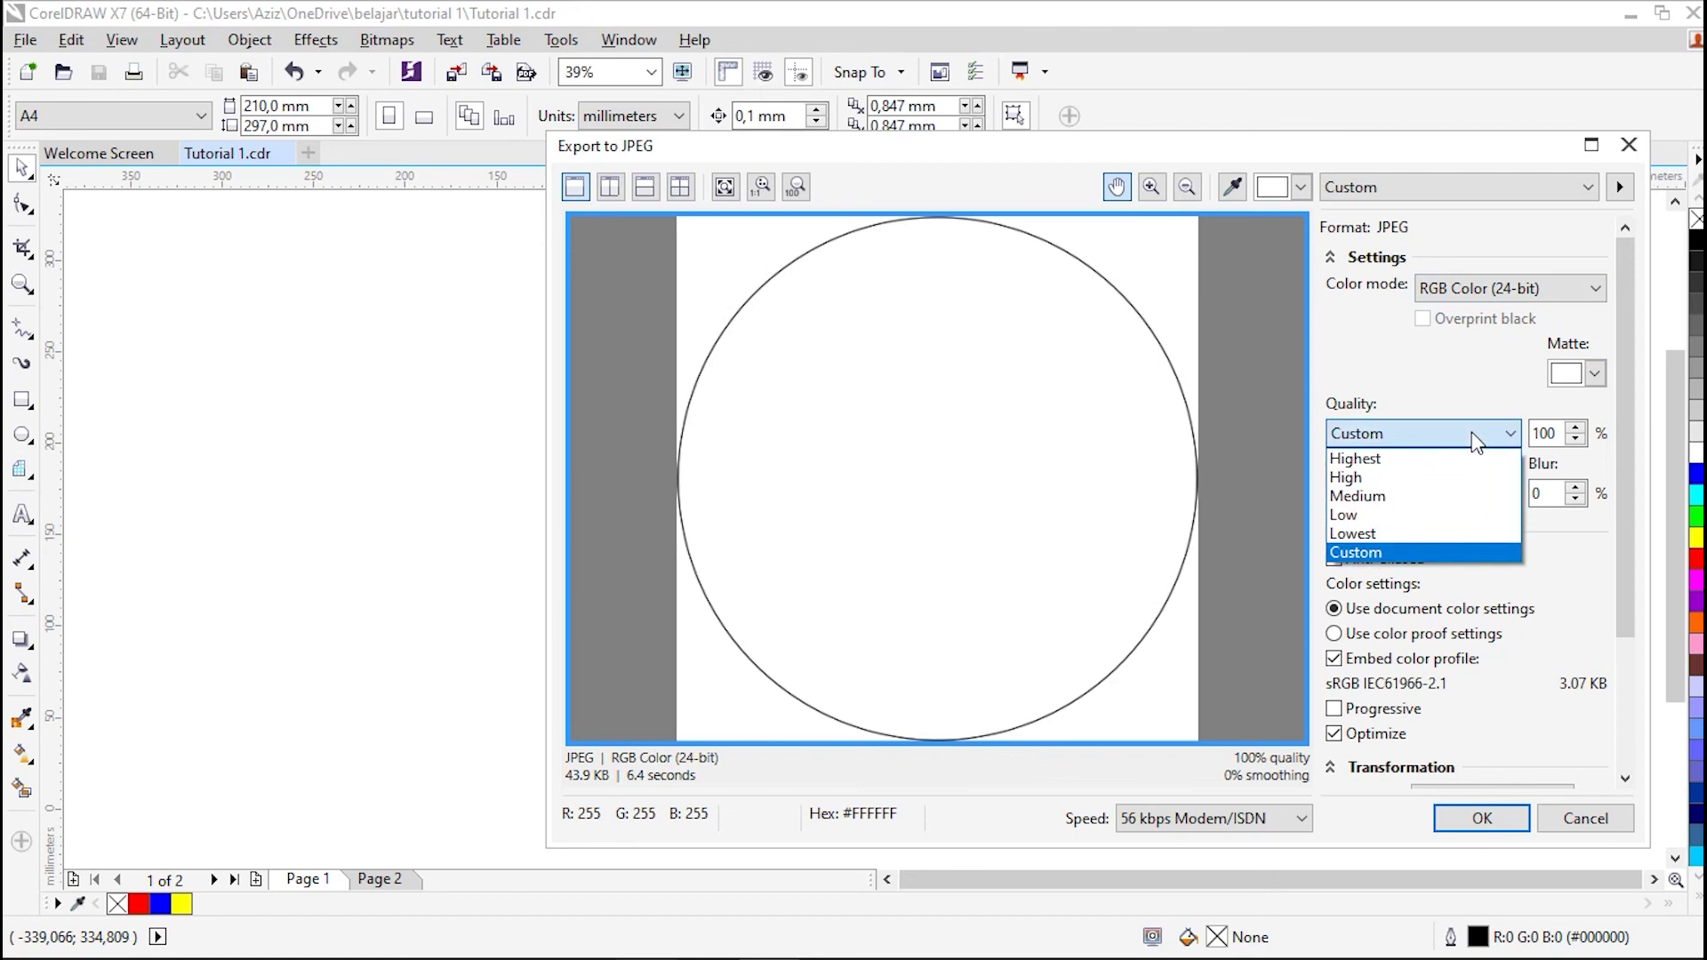
pyautogui.click(1410, 479)
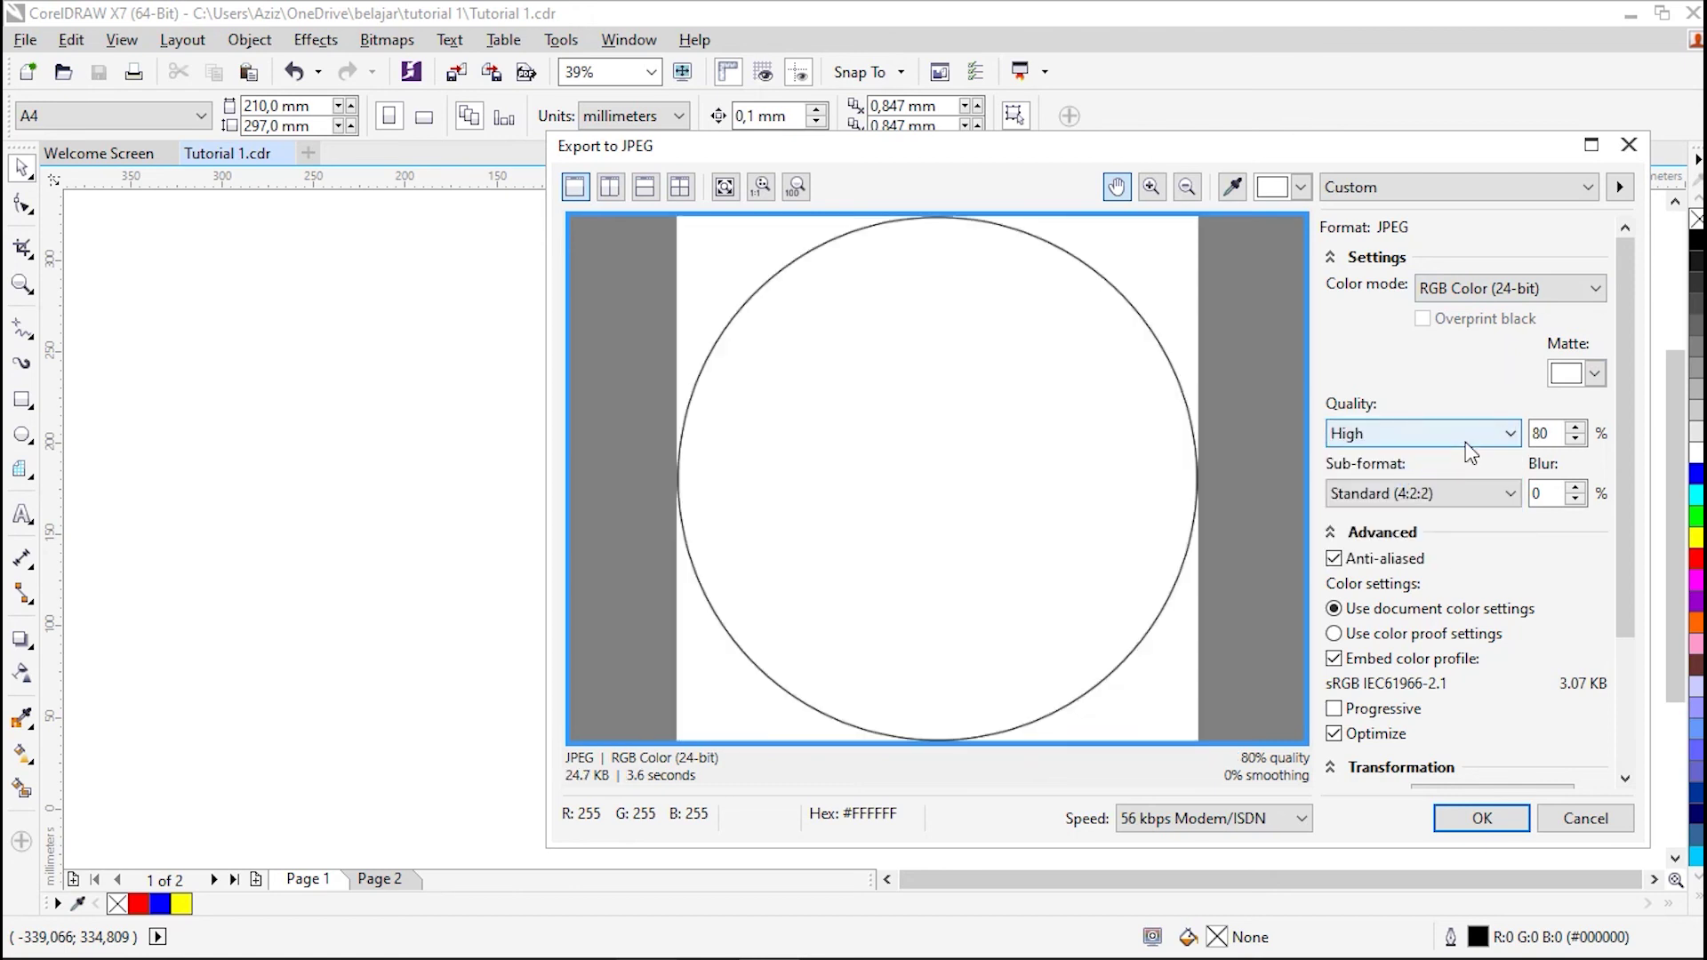
pyautogui.click(1468, 444)
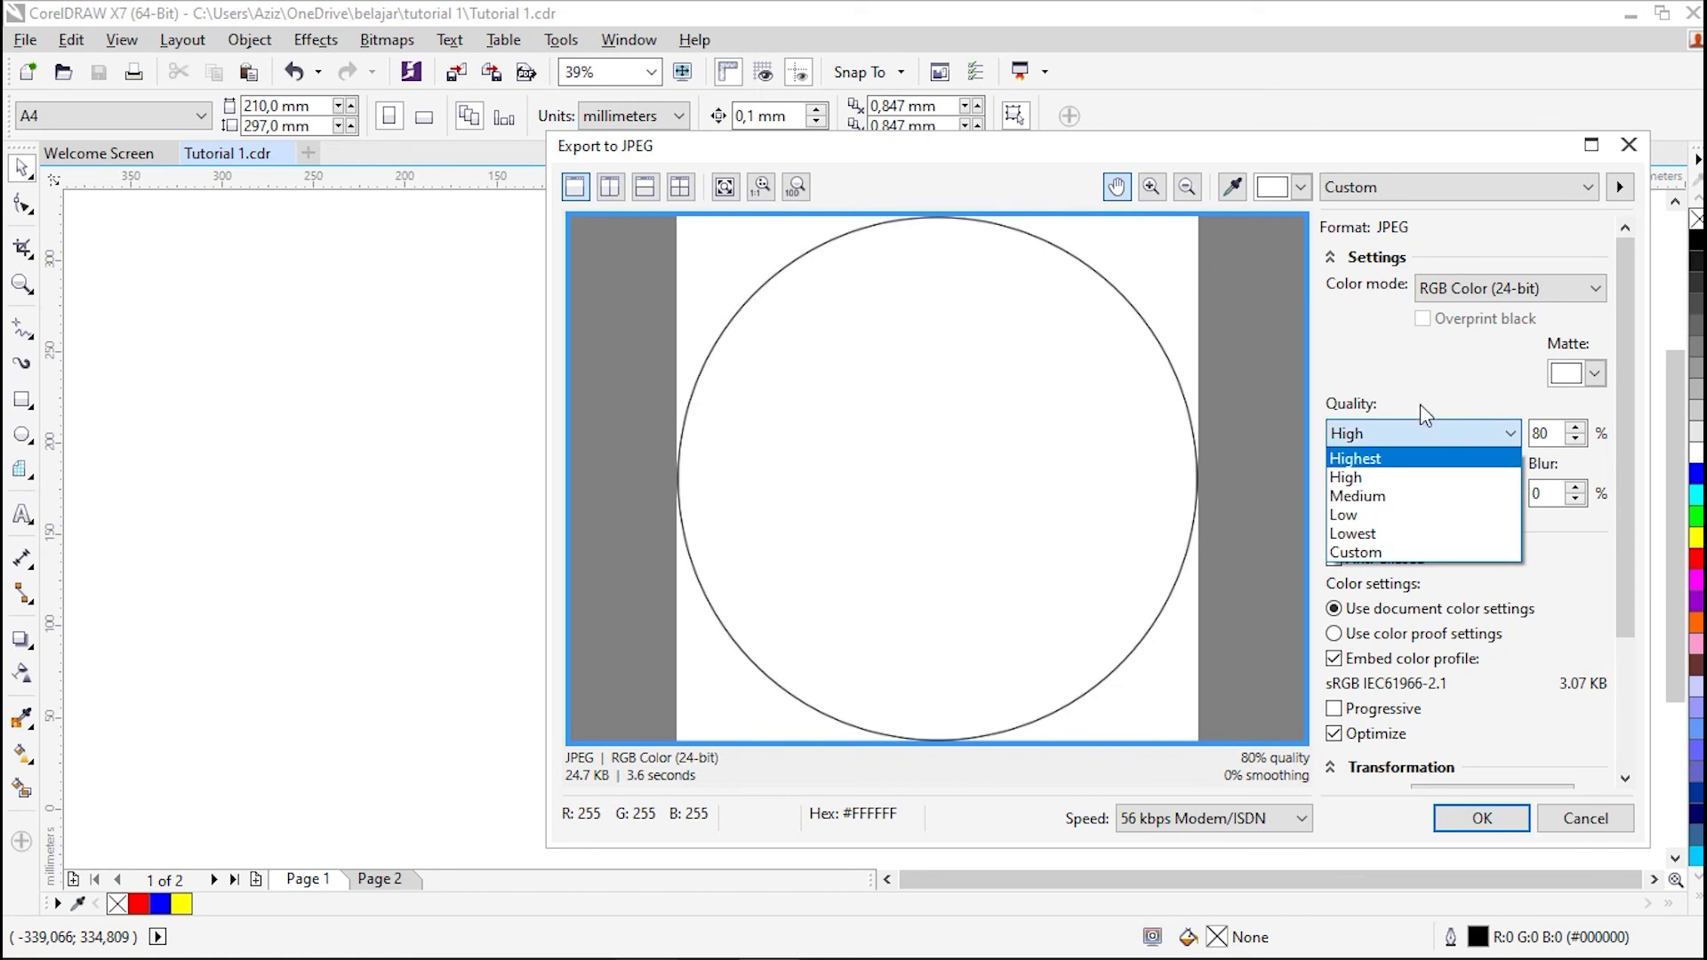
pyautogui.click(1389, 566)
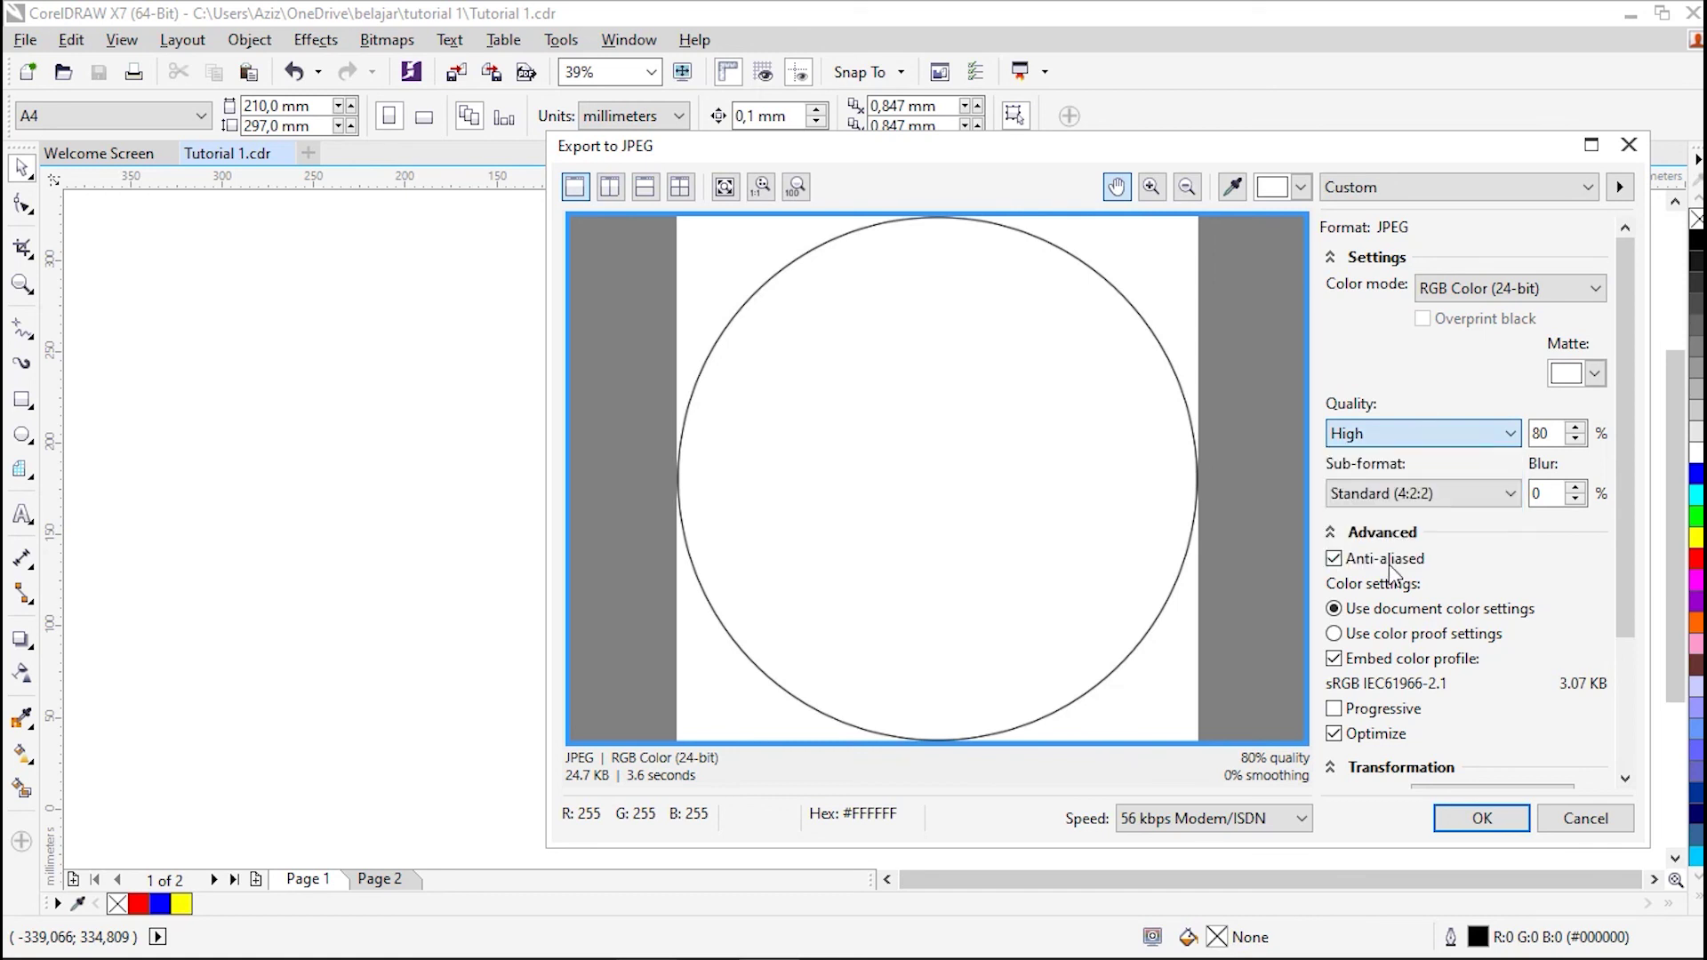
# Set the JPEG quality to 100%, check the transformation settings, and complete the export
pyautogui.click(1574, 428)
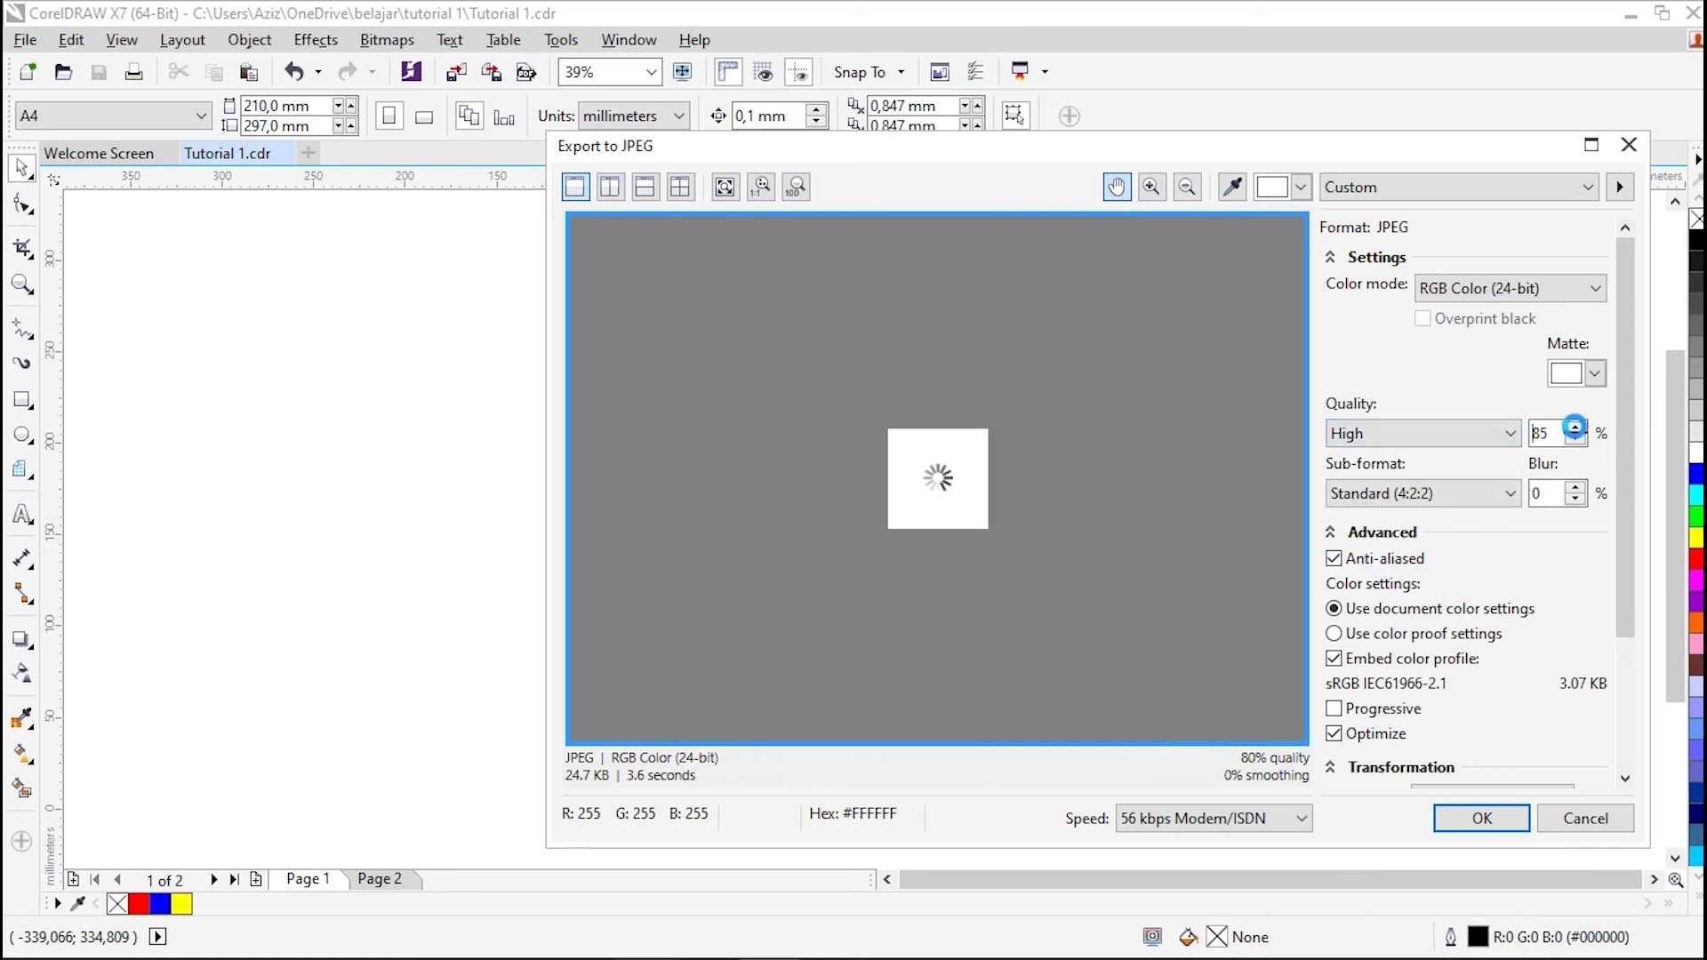
pyautogui.click(1574, 427)
pyautogui.click(1574, 427)
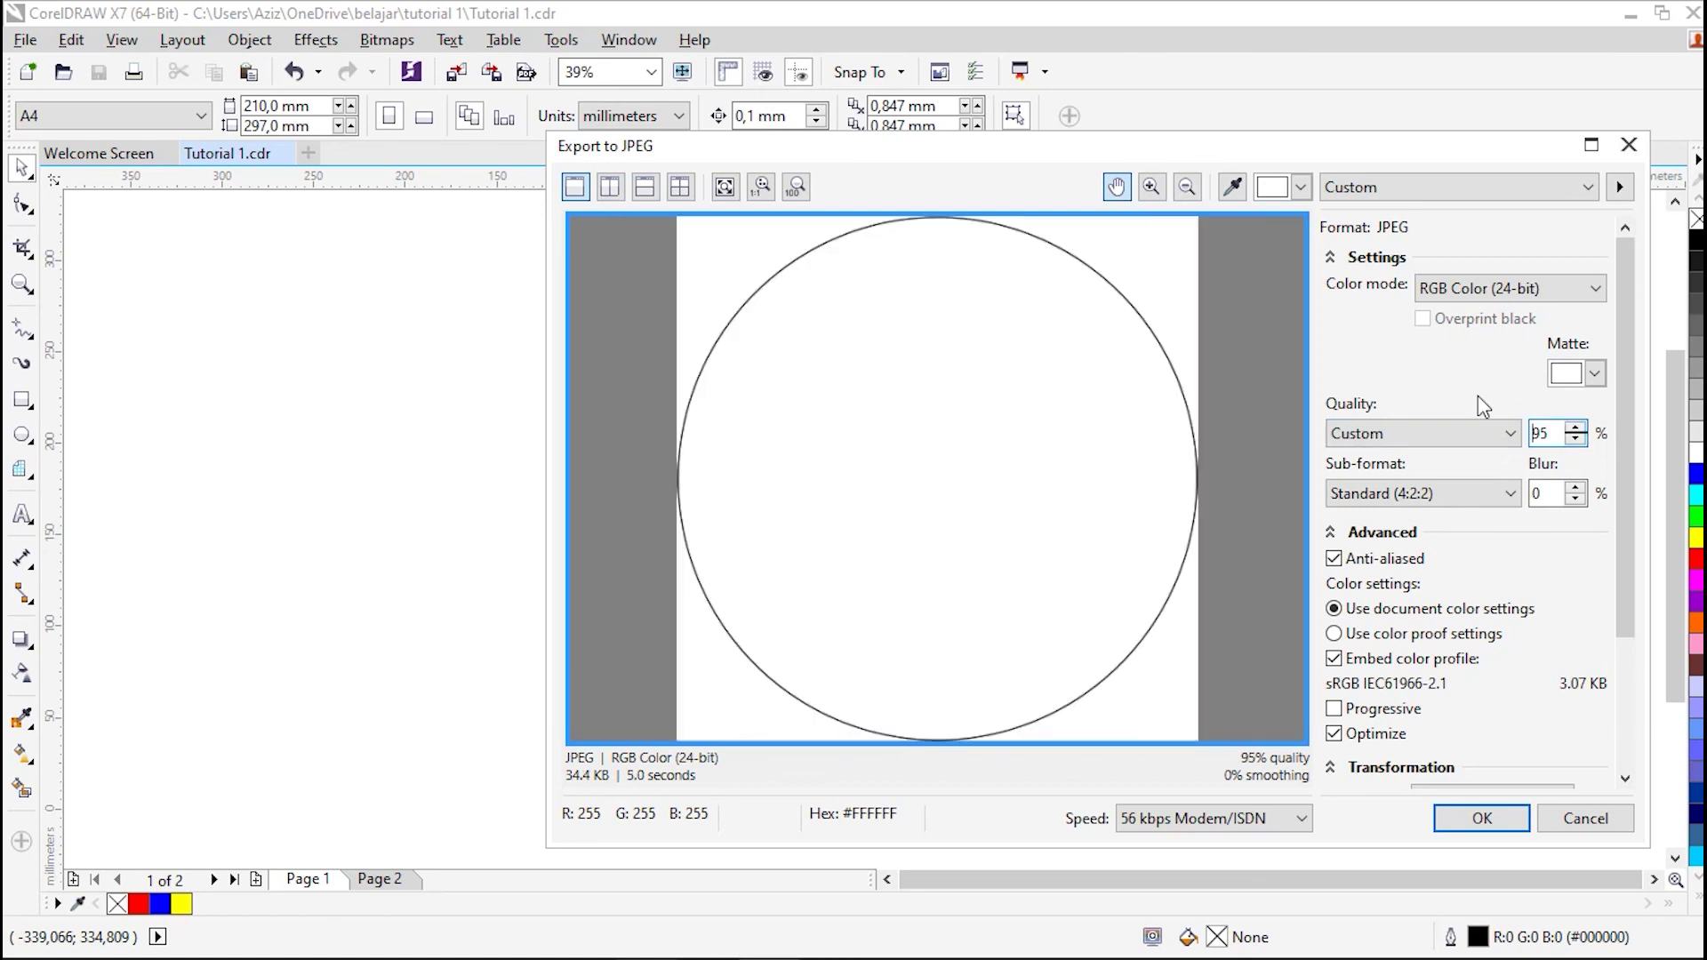
pyautogui.click(1576, 425)
pyautogui.moveTo(1625, 442); pyautogui.dragTo(1658, 608)
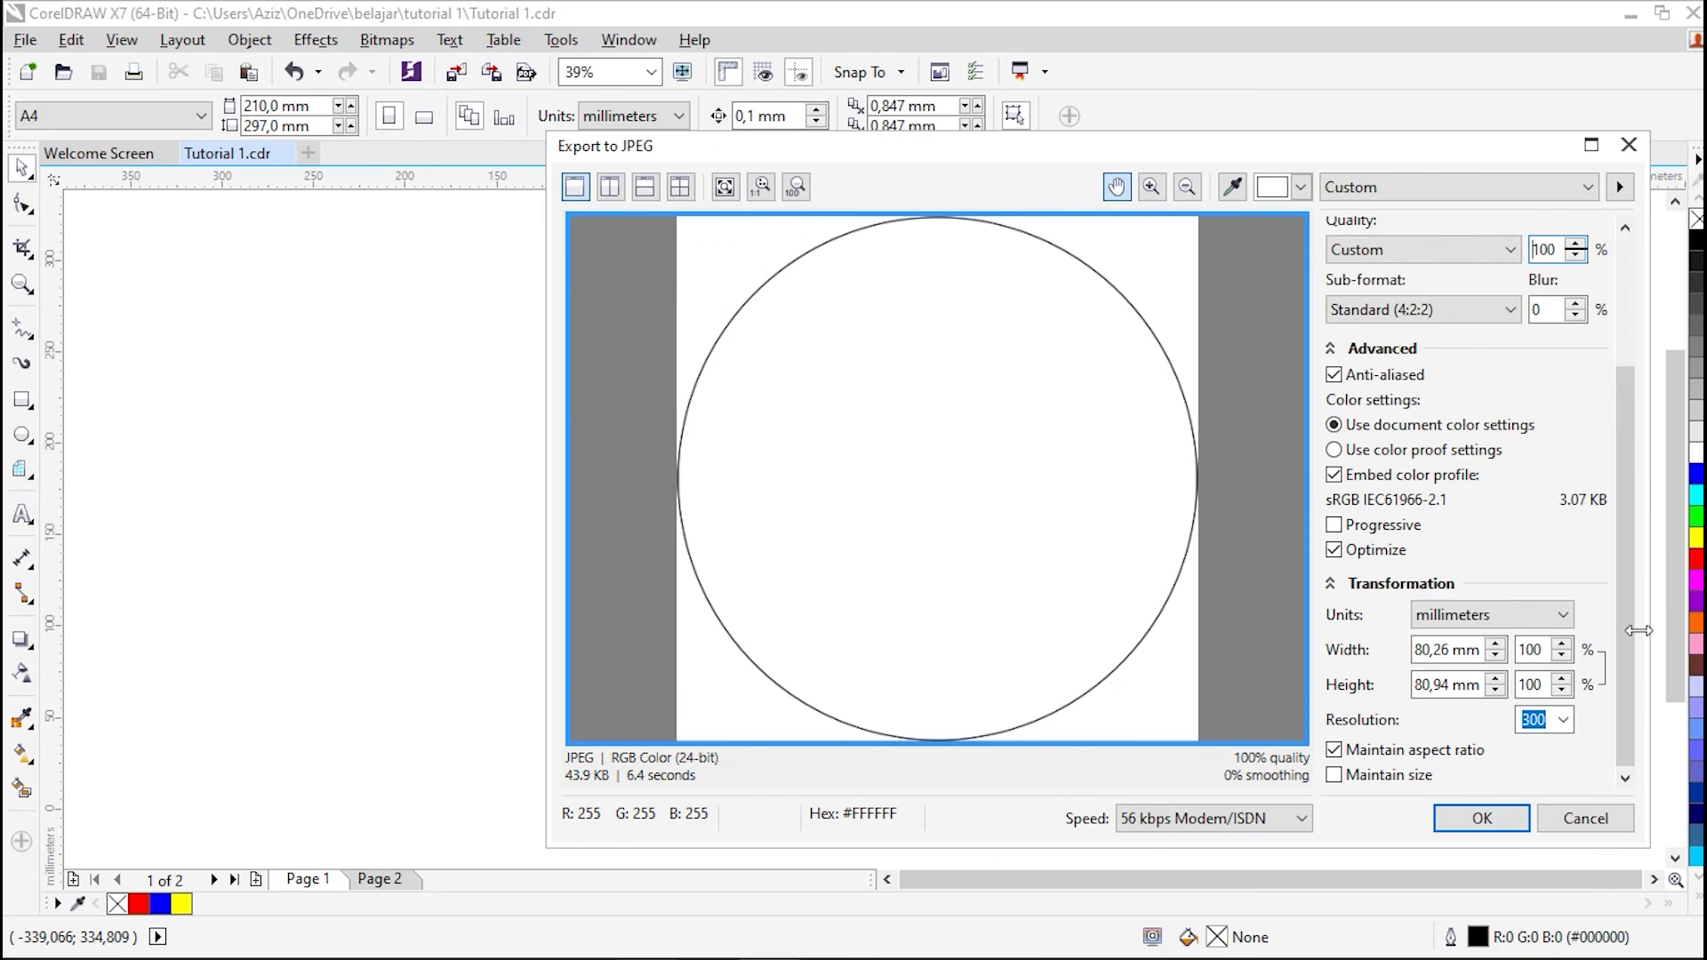
pyautogui.click(1481, 818)
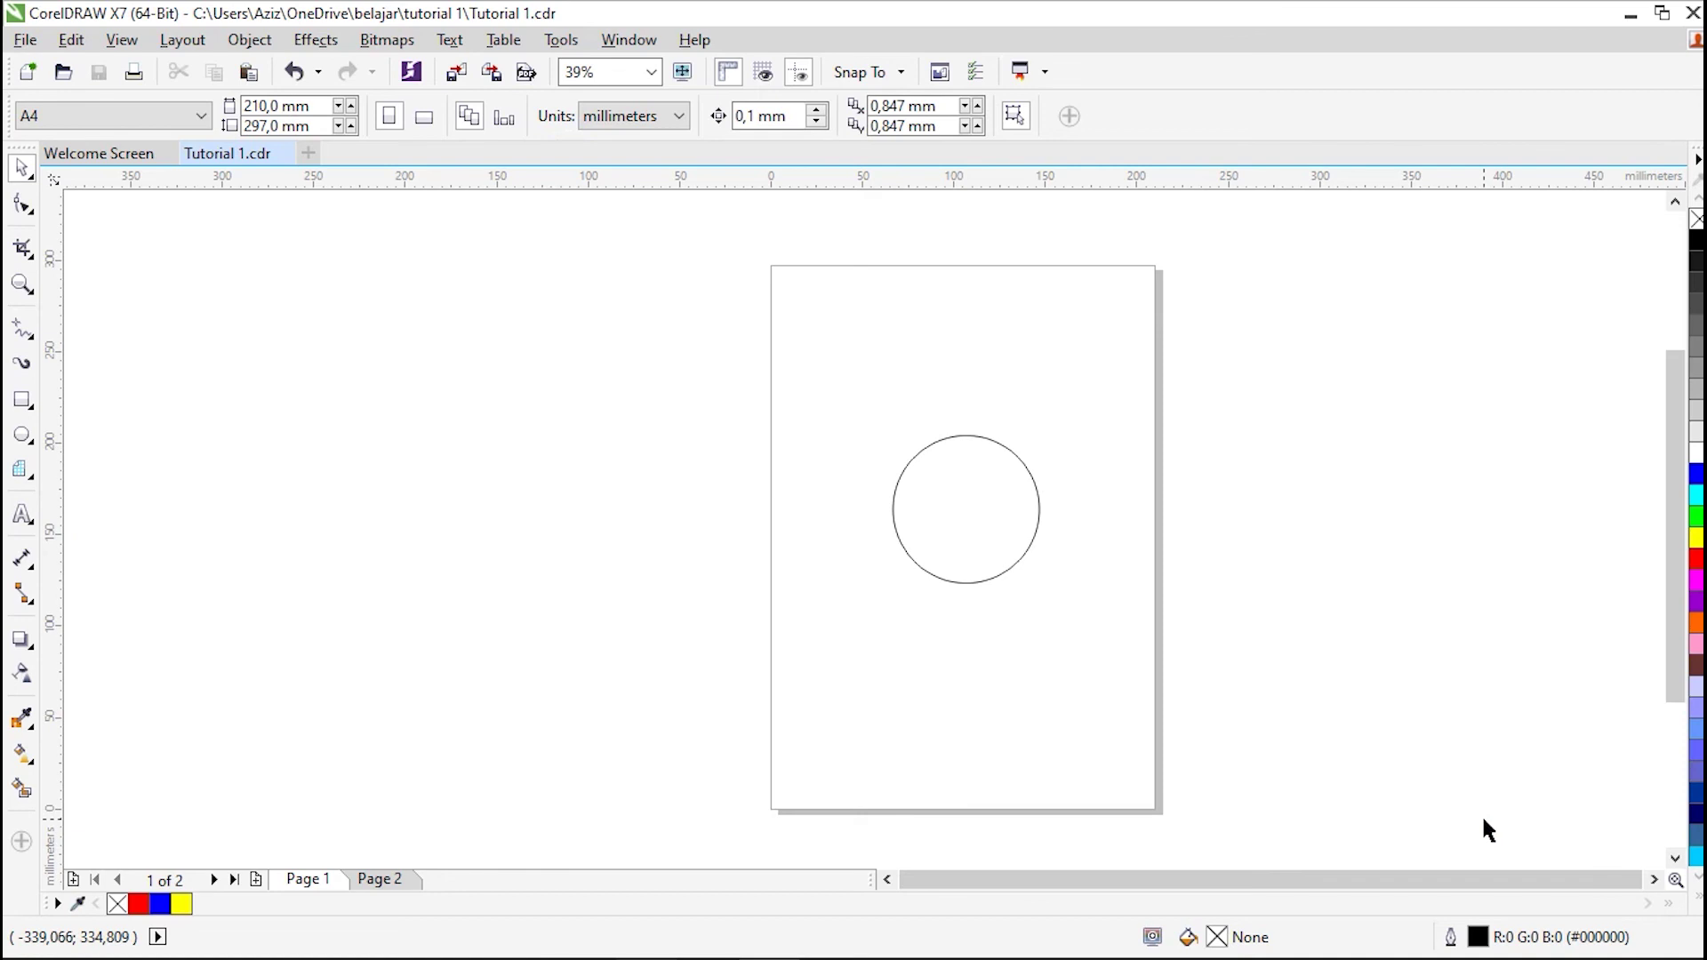
# Switch to File Explorer, check the saved files in the tutorial 1 folder inside OneDrive's belajar, and return to CorelDRAW
pyautogui.moveTo(156, 948)
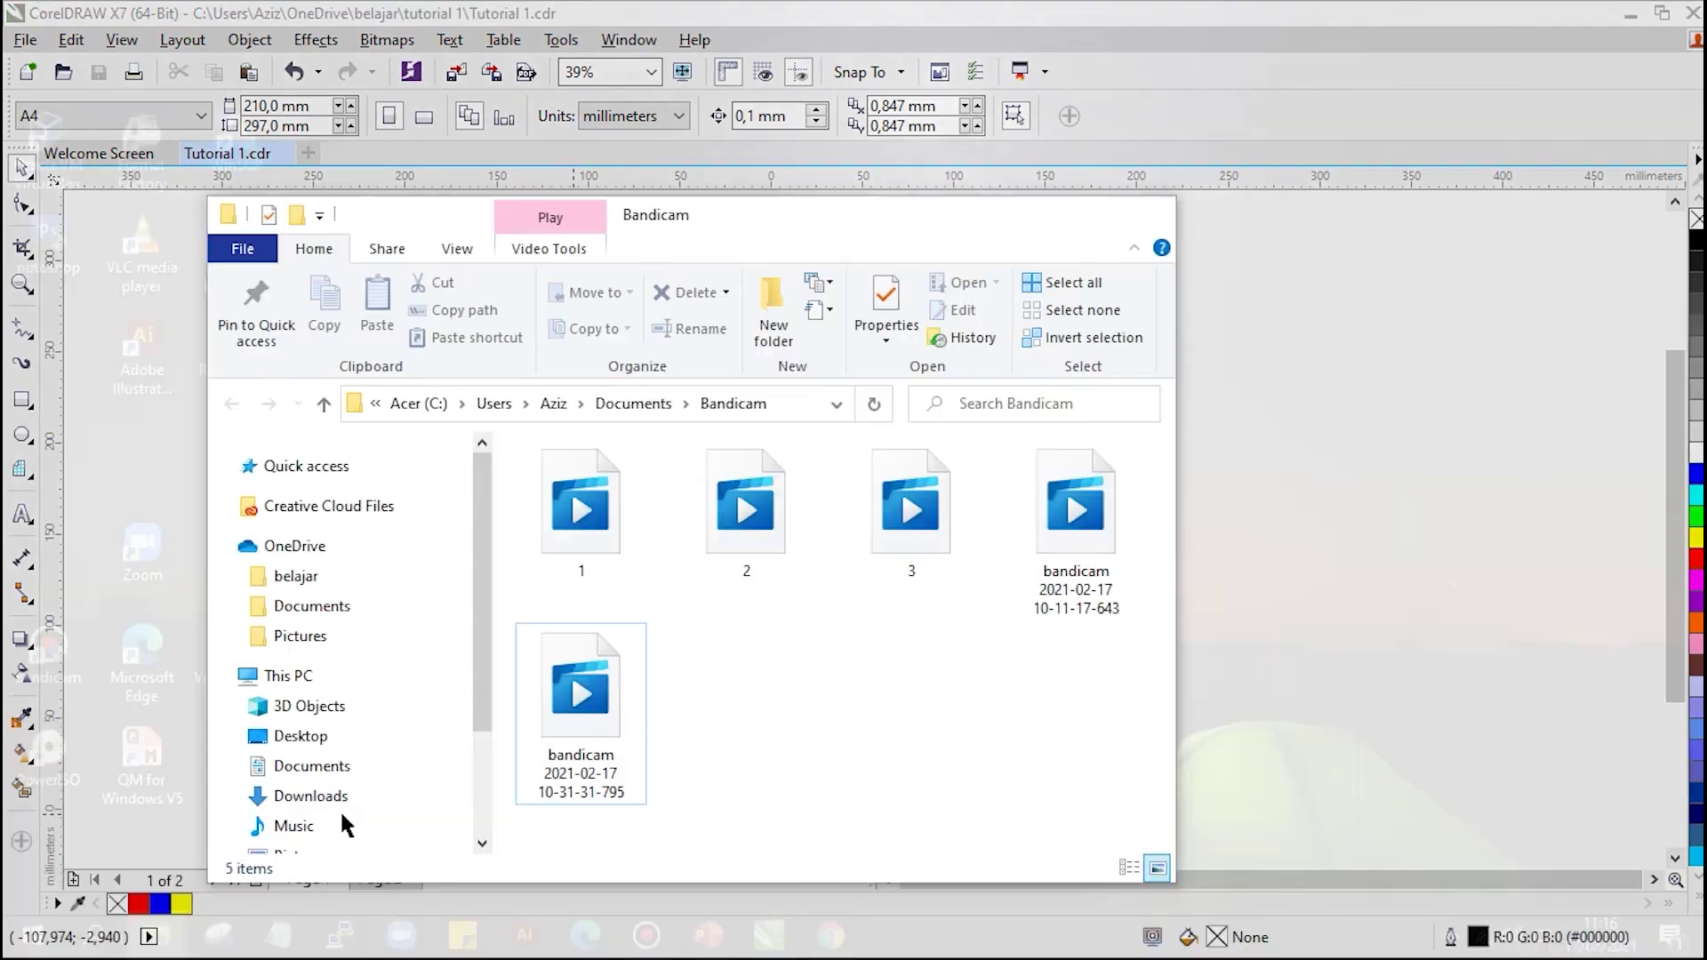
pyautogui.click(343, 816)
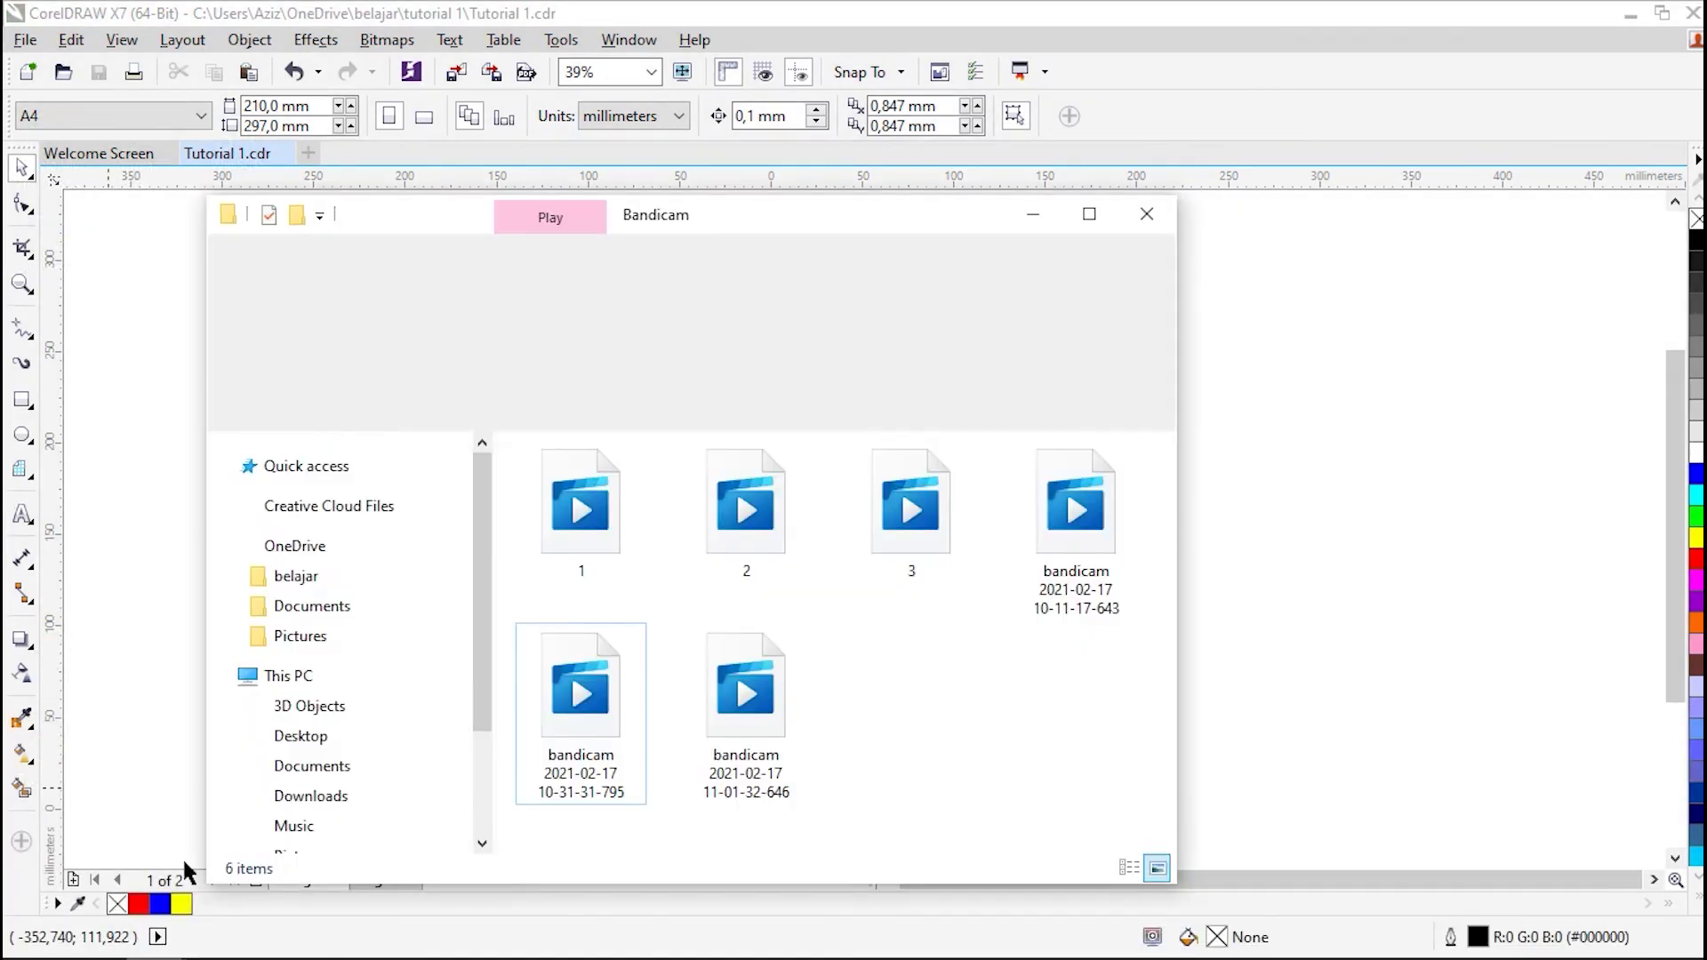
pyautogui.click(315, 582)
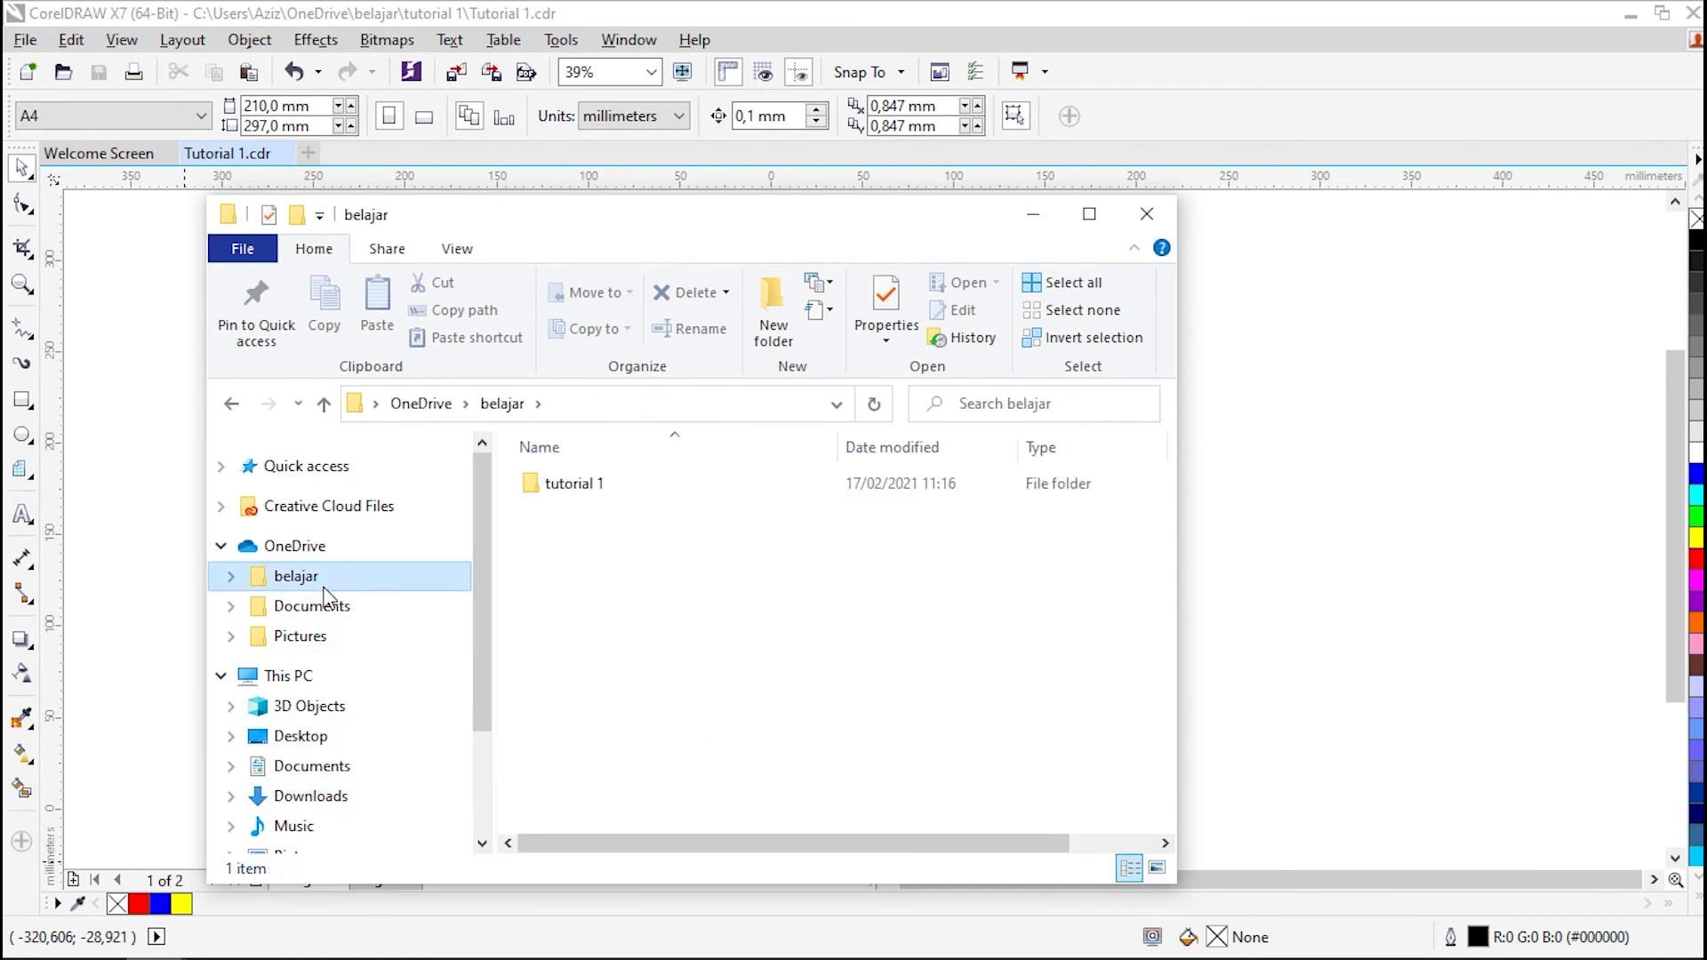
pyautogui.click(613, 487)
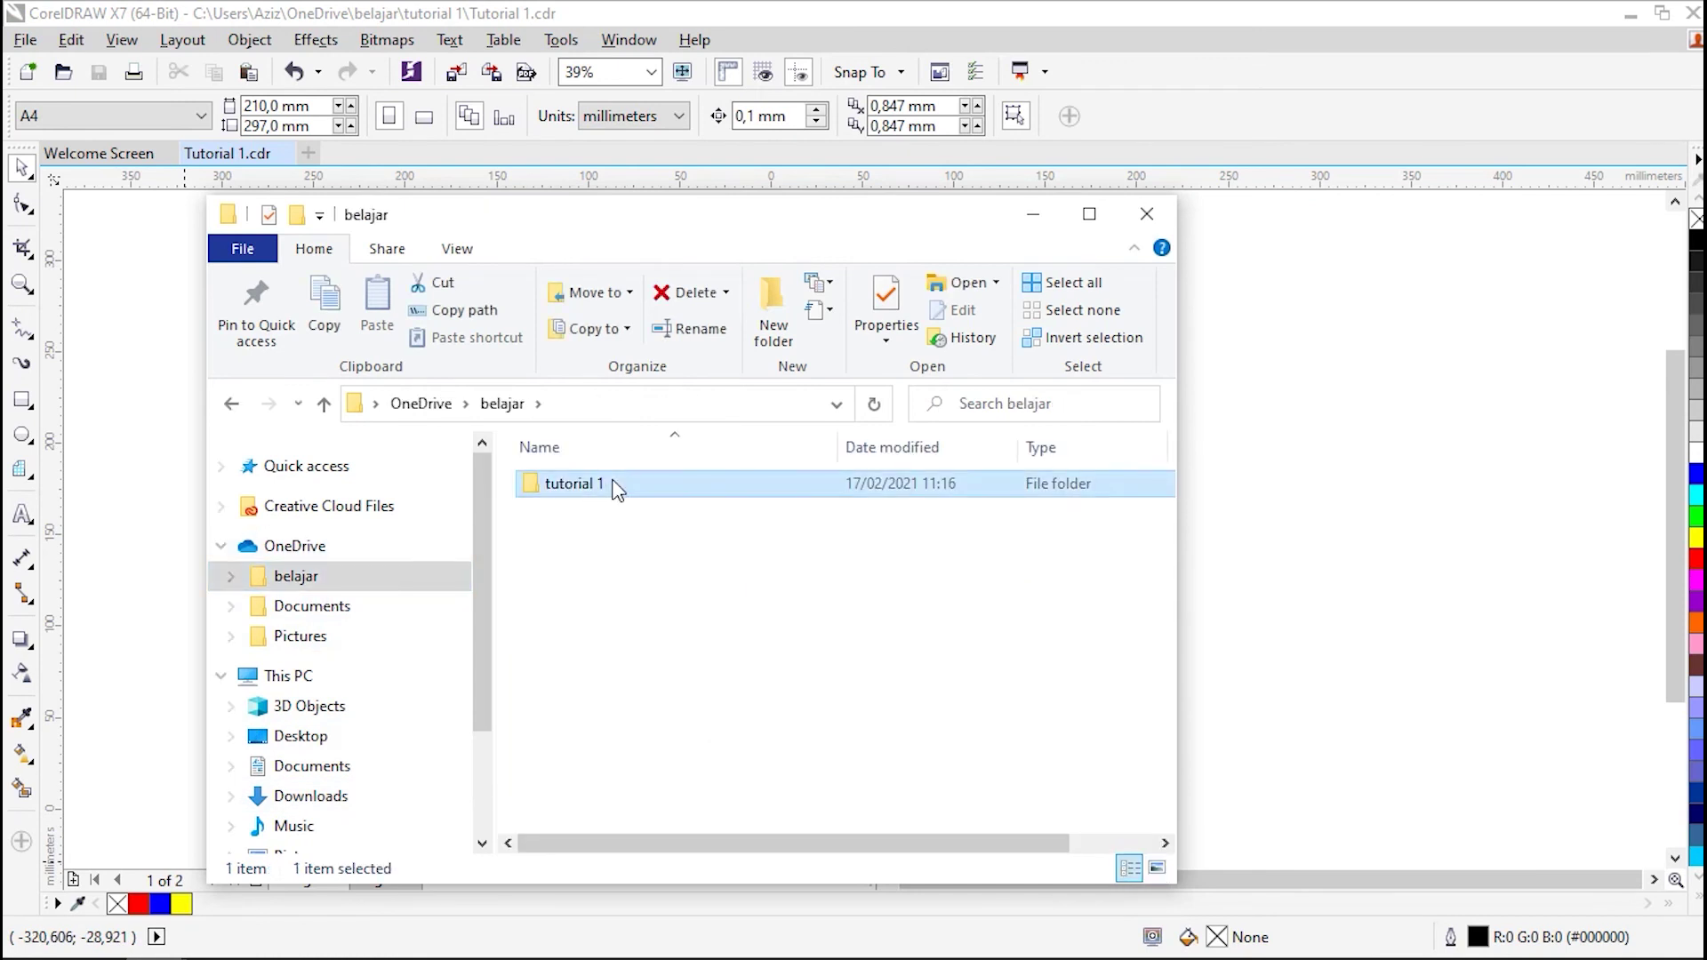
pyautogui.doubleClick(613, 482)
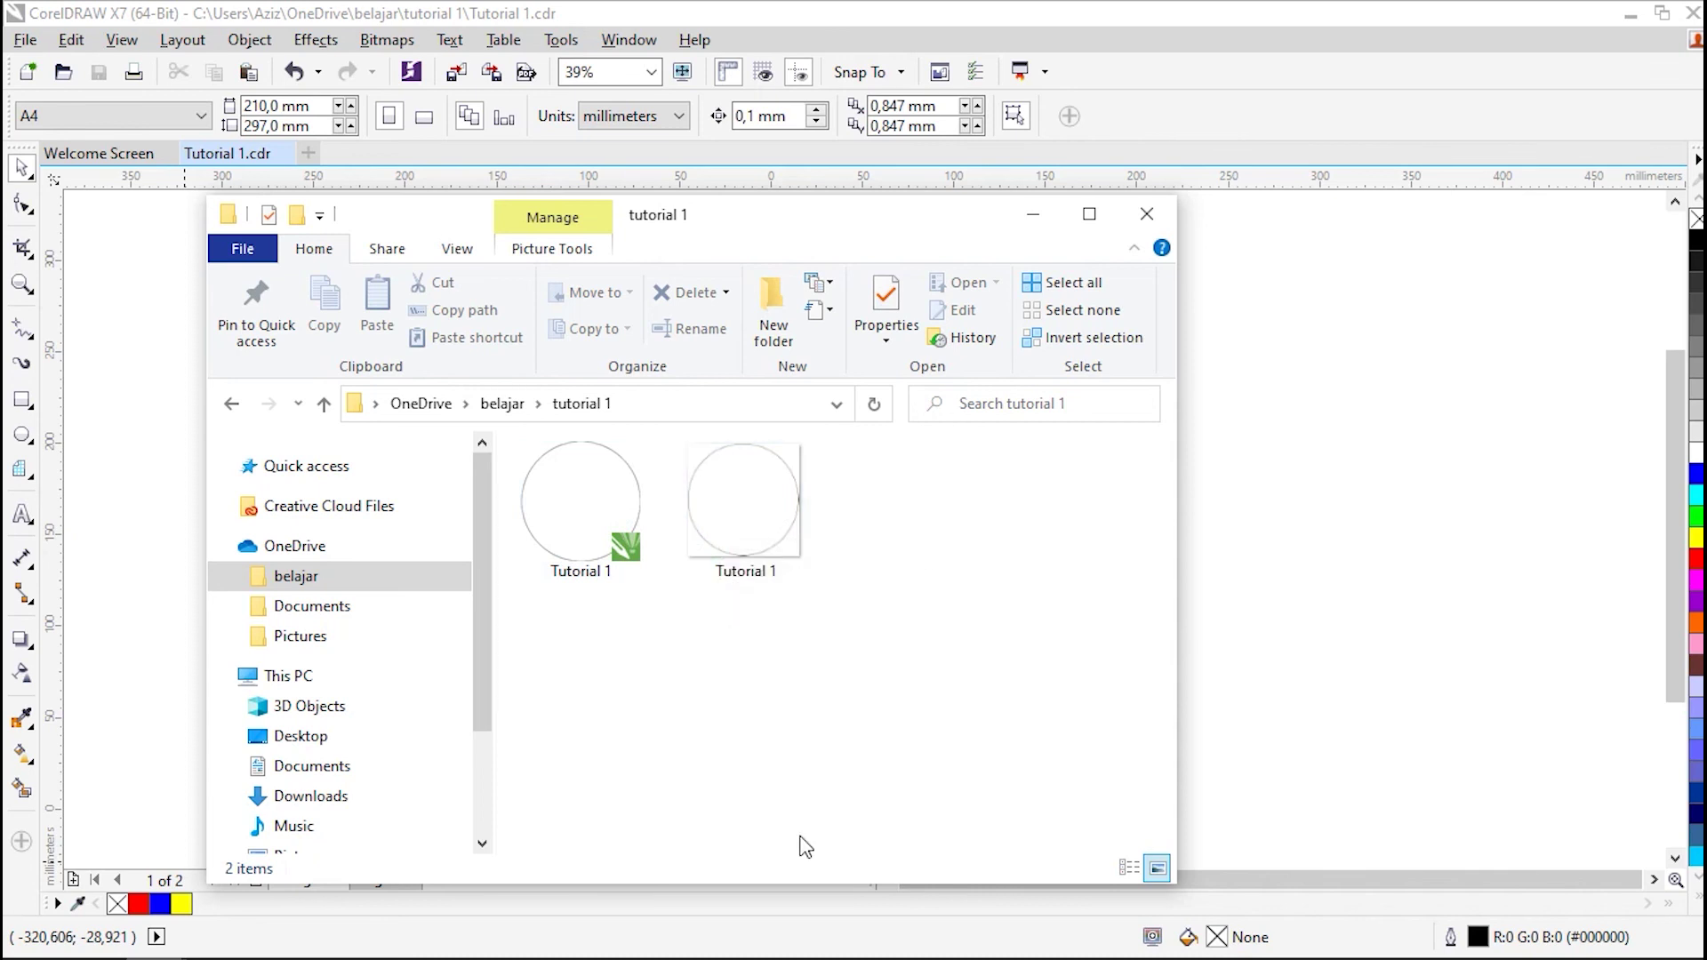
pyautogui.moveTo(778, 935)
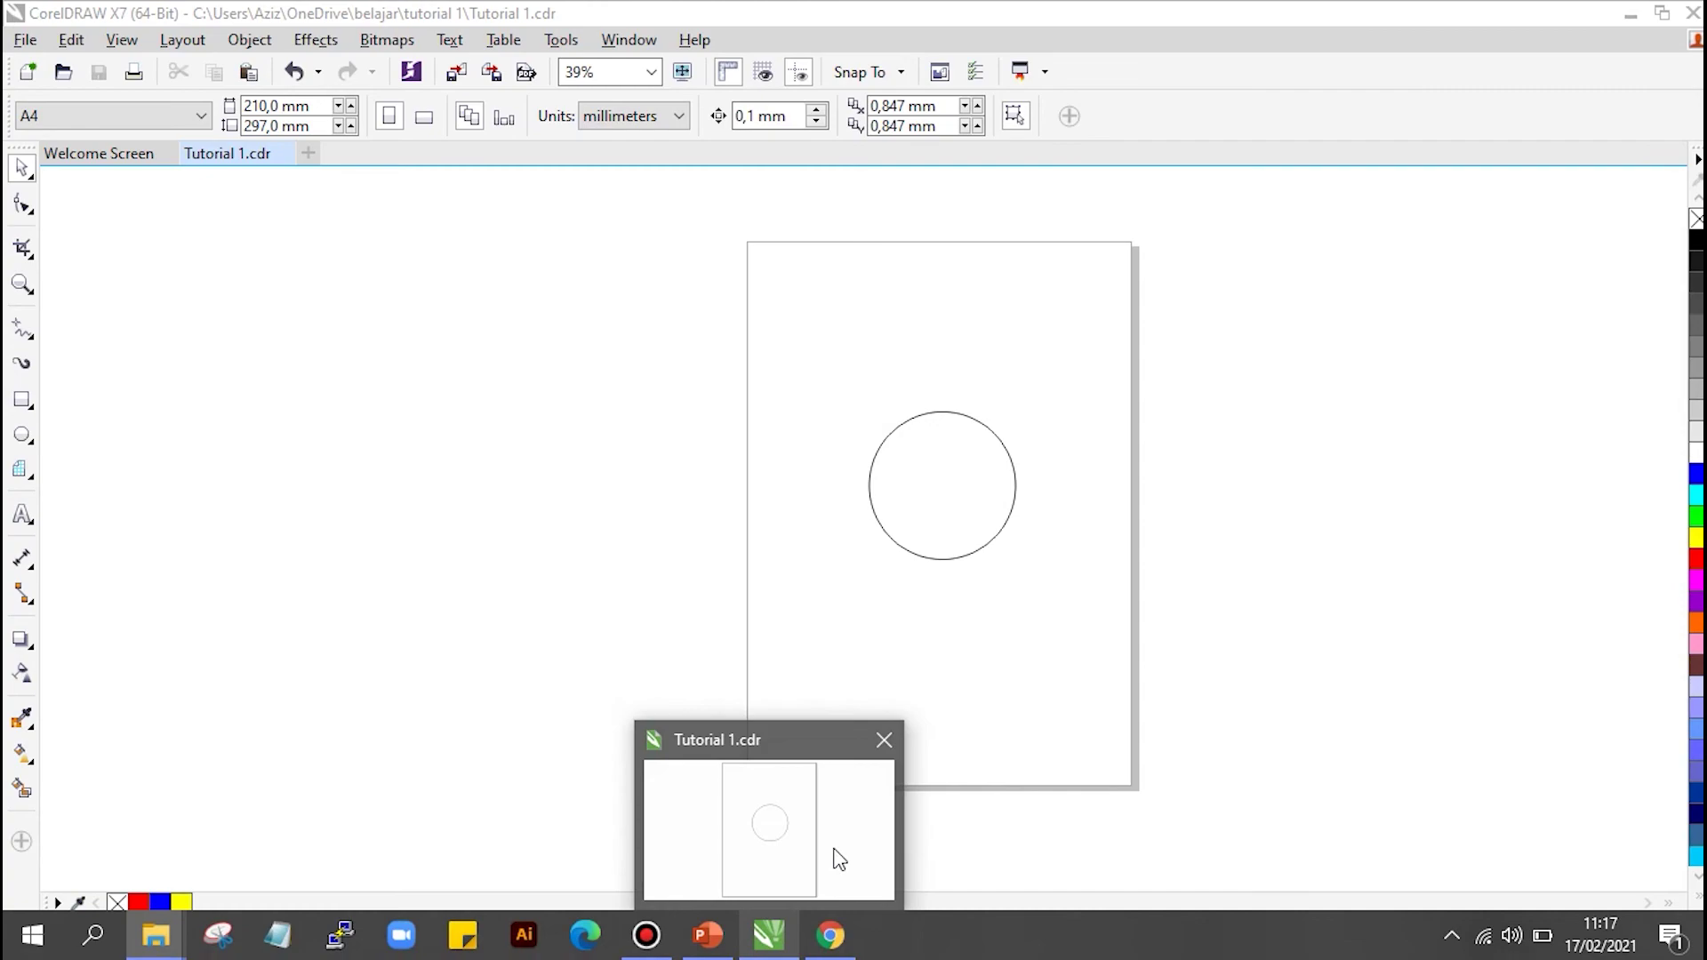
pyautogui.click(830, 852)
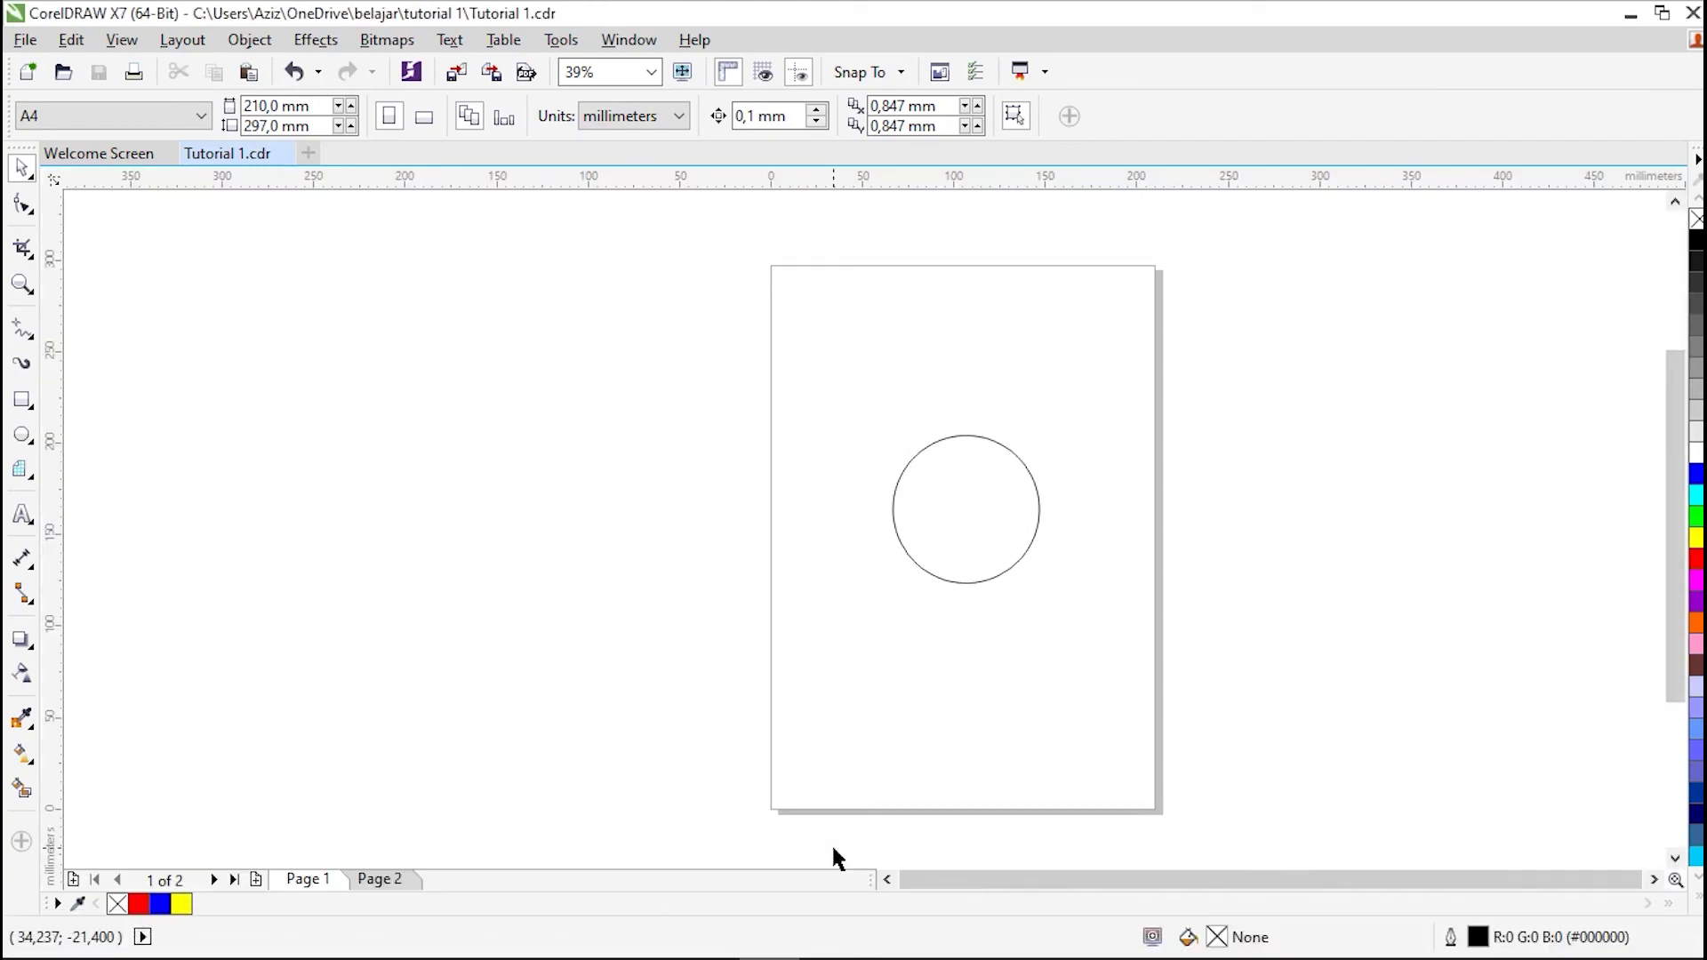